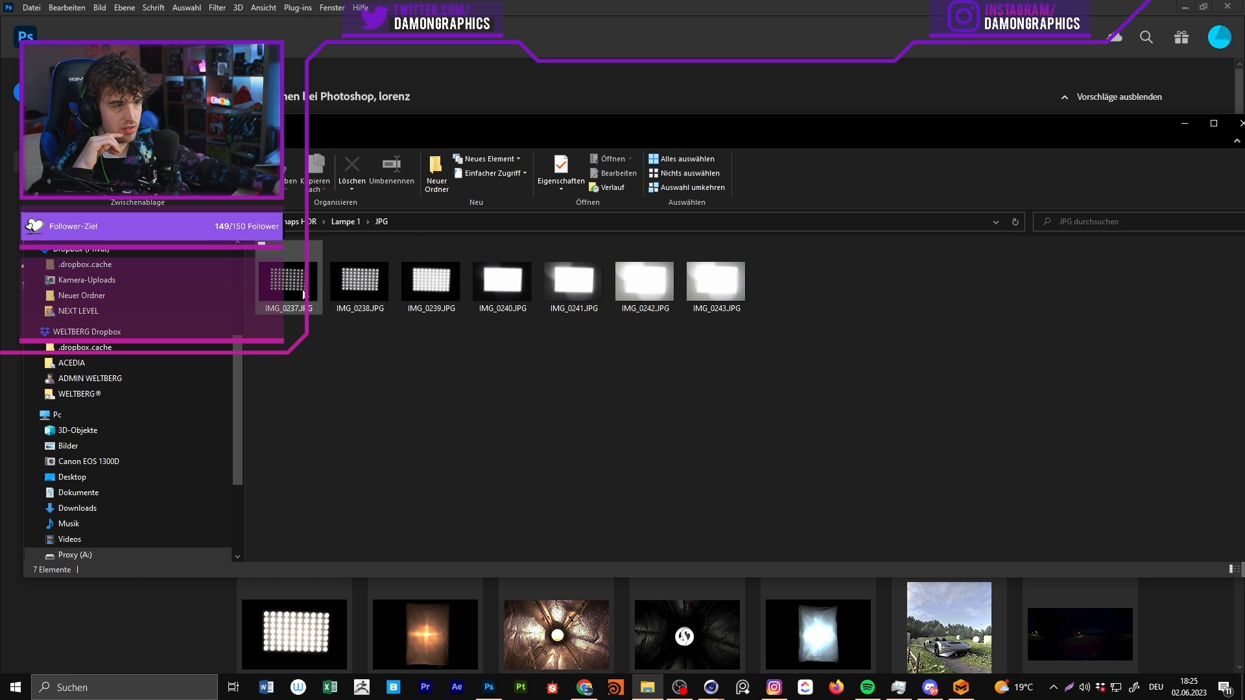
Step: Open the properties of IMG_0237.JPG and examine its camera details for exposure time and ISO sensitivity
left_click(361, 664)
left_click(401, 321)
left_click_drag(519, 382, 519, 449)
left_click(441, 446)
left_click(441, 456)
left_click(386, 460)
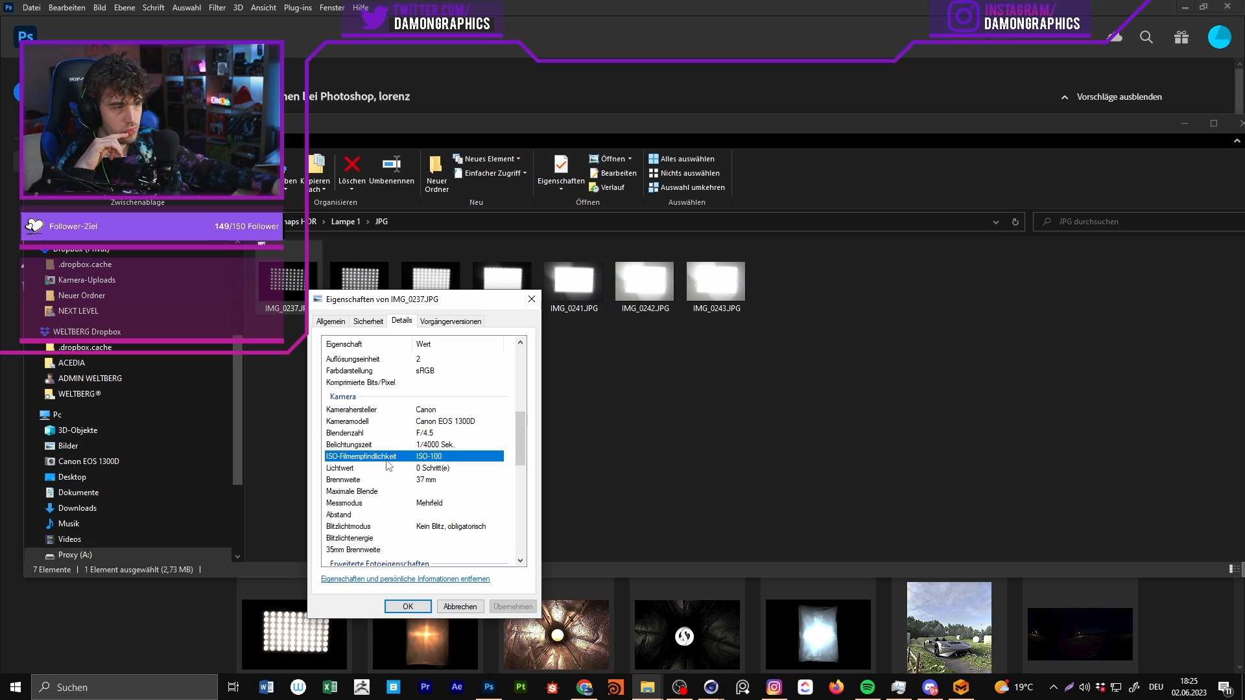
Step: Examine the photo's aperture, exposure time, exposure value and focal length entries, and close the file properties
left_click(423, 470)
left_click(443, 443)
left_click(447, 432)
left_click(445, 443)
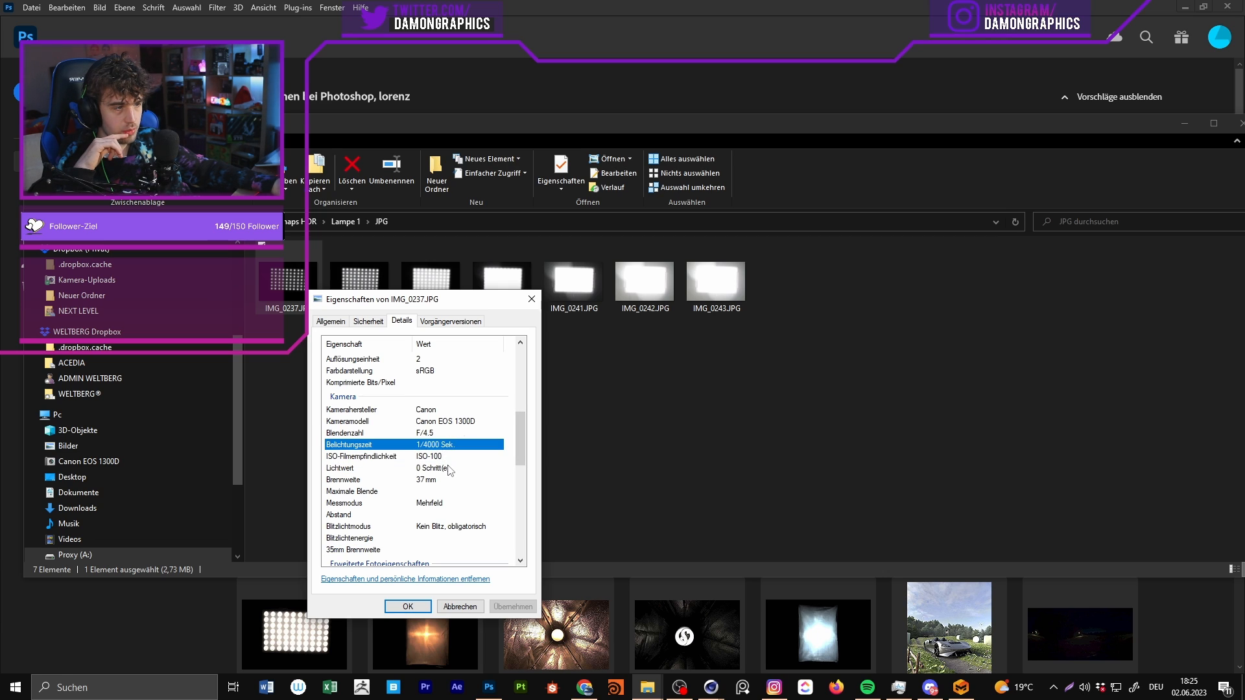
left_click(446, 468)
left_click(443, 433)
left_click(445, 444)
left_click(447, 479)
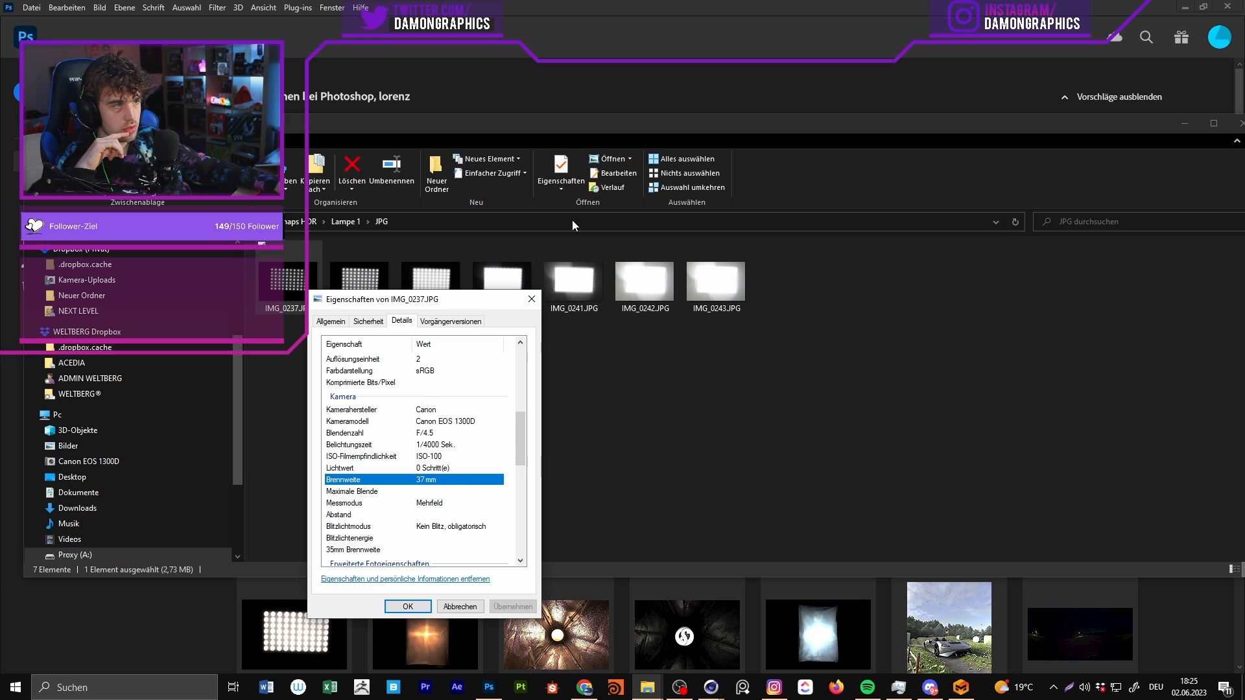
left_click(530, 300)
Step: Examine the raw files IMG_0237.CR2 to IMG_0243.CR2 in the Lampe 1 folder and move the folder window aside
left_click_drag(911, 392, 283, 290)
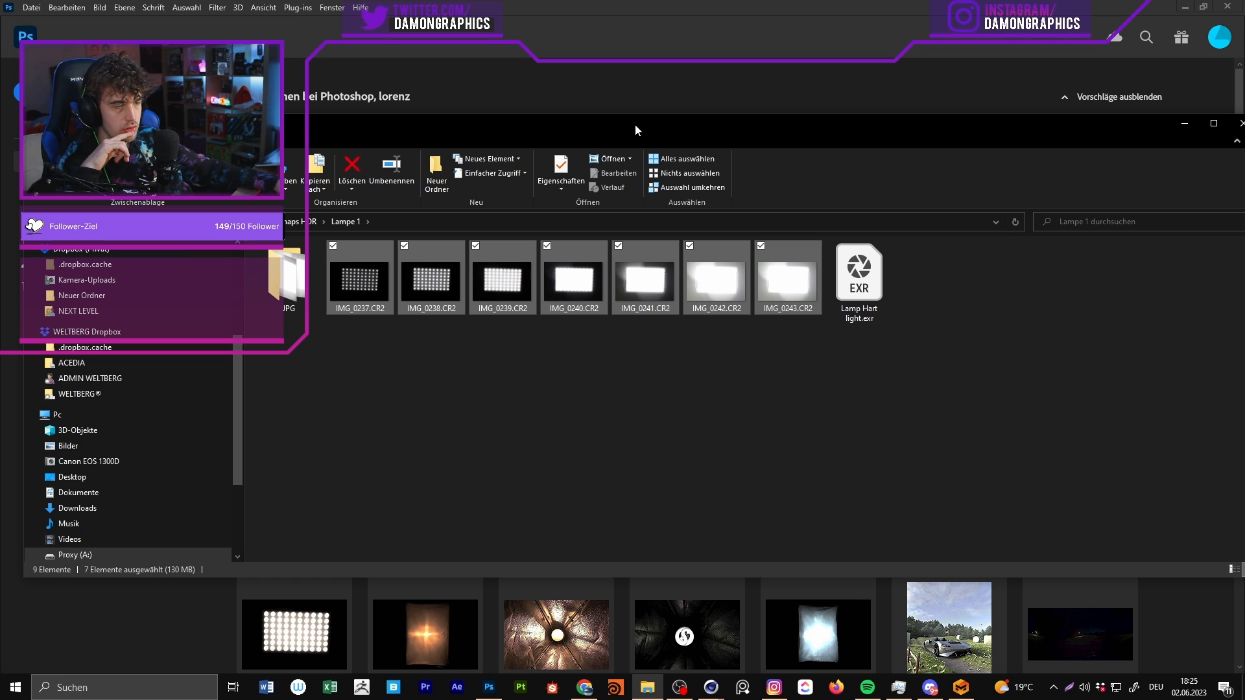
left_click_drag(365, 363, 795, 285)
left_click_drag(666, 122, 685, 164)
left_click_drag(50, 155, 402, 103)
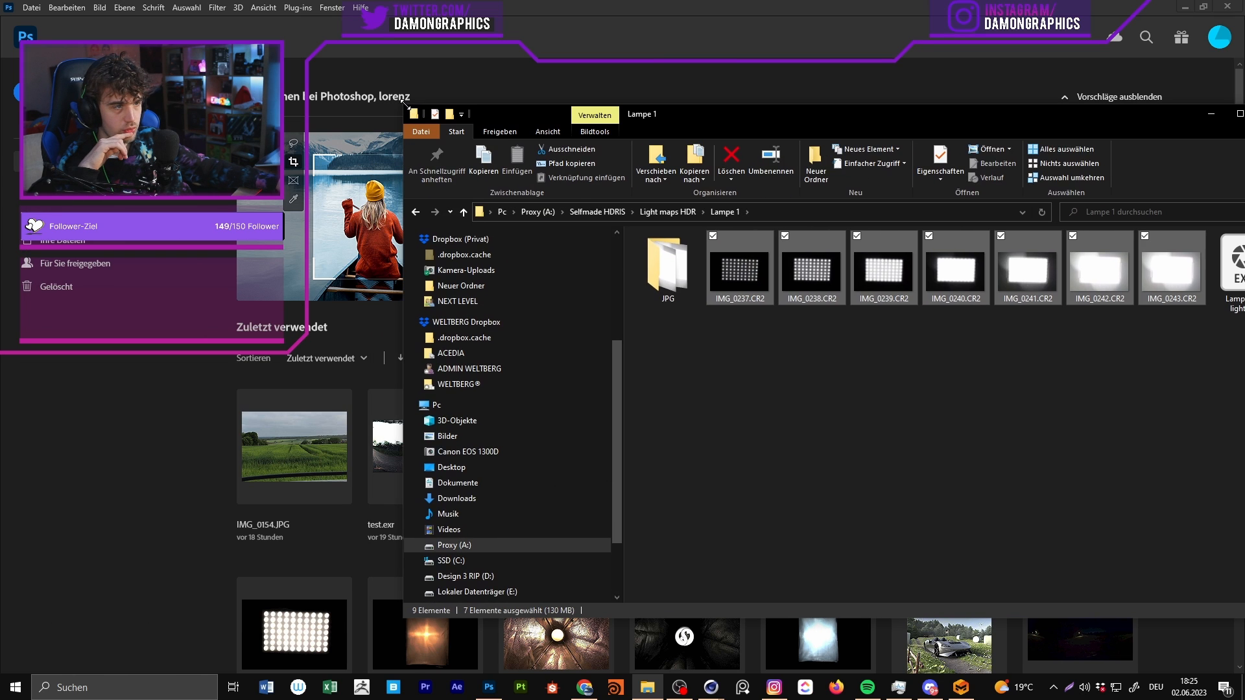
left_click_drag(497, 113, 116, 86)
left_click_drag(368, 352, 818, 316)
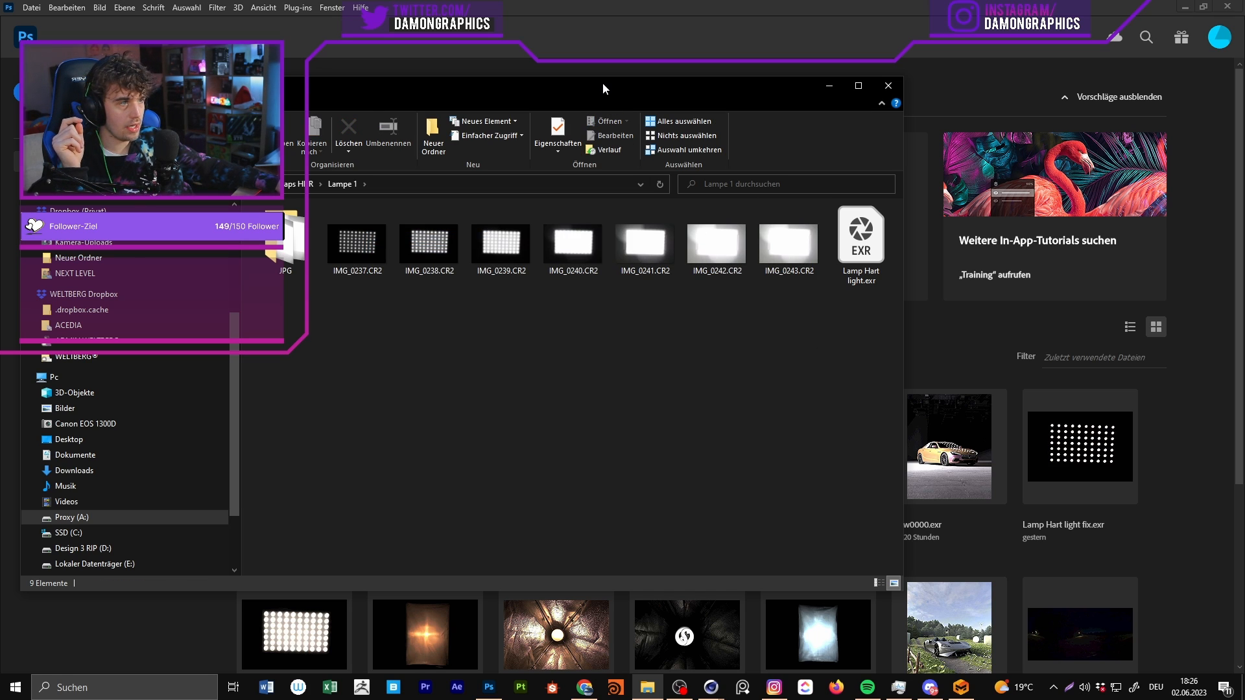
left_click_drag(602, 83, 0, 159)
Step: Start the Merge to HDR Pro automation (Zu HDR Pro zusammenfügen)
left_click(32, 8)
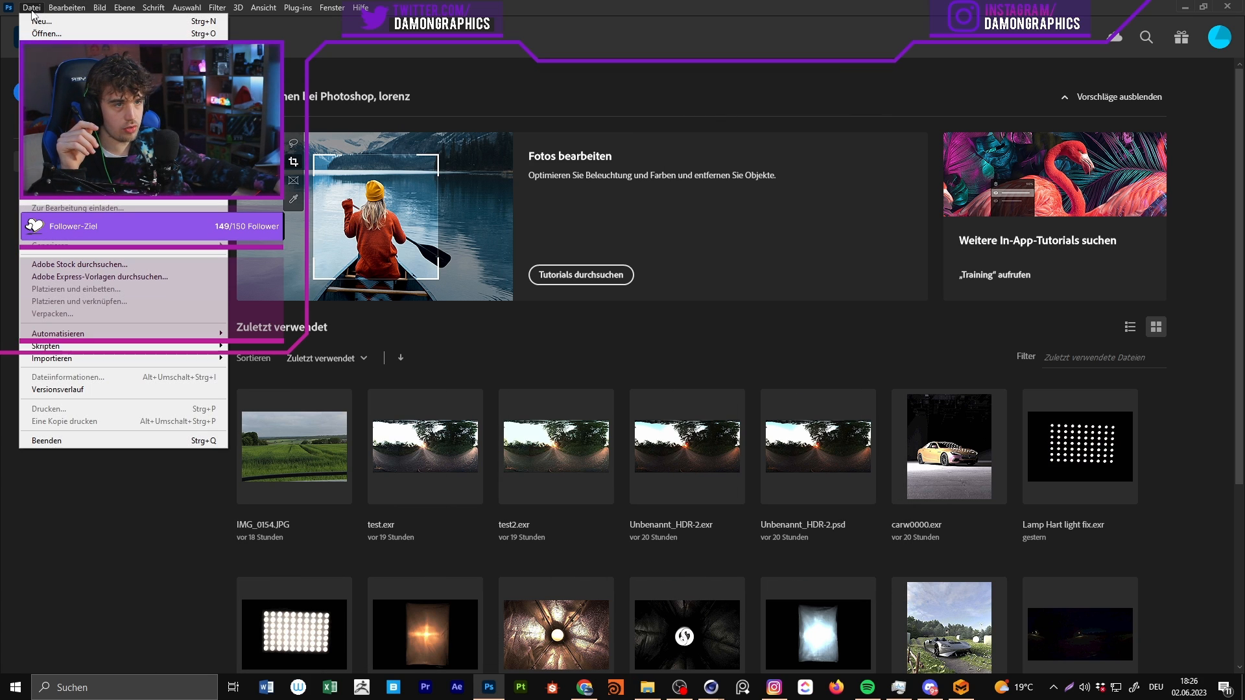
left_click(42, 34)
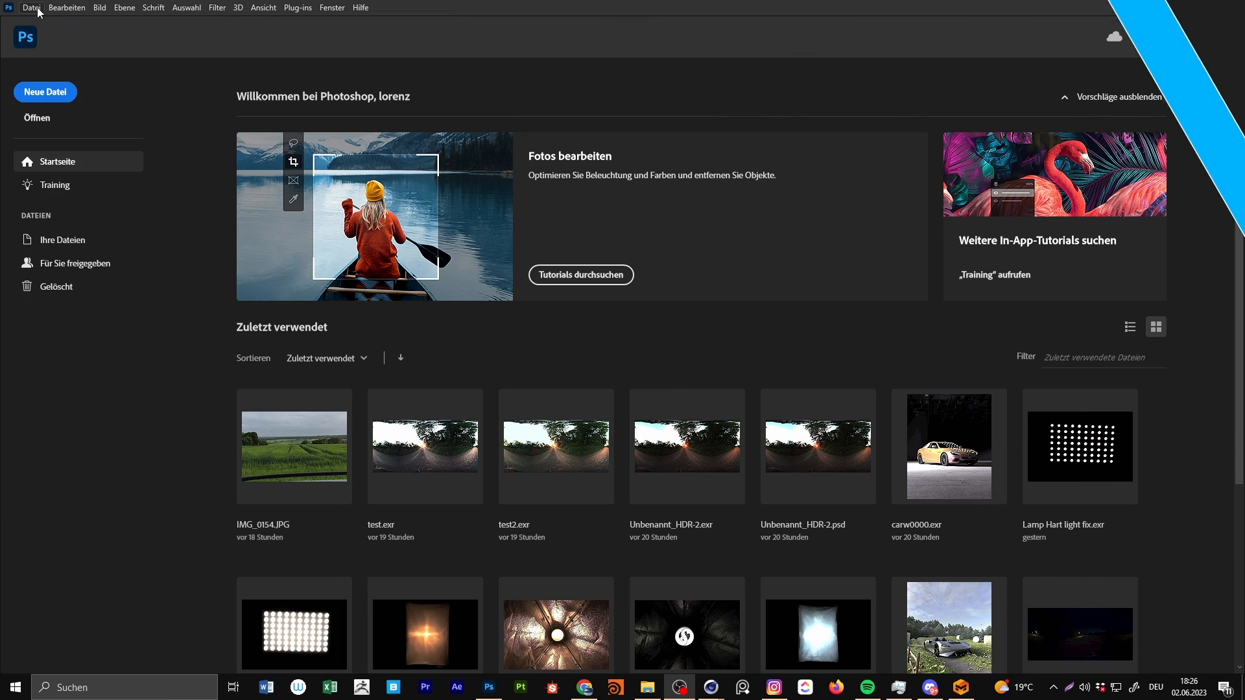
left_click(39, 11)
mouse_move(86, 338)
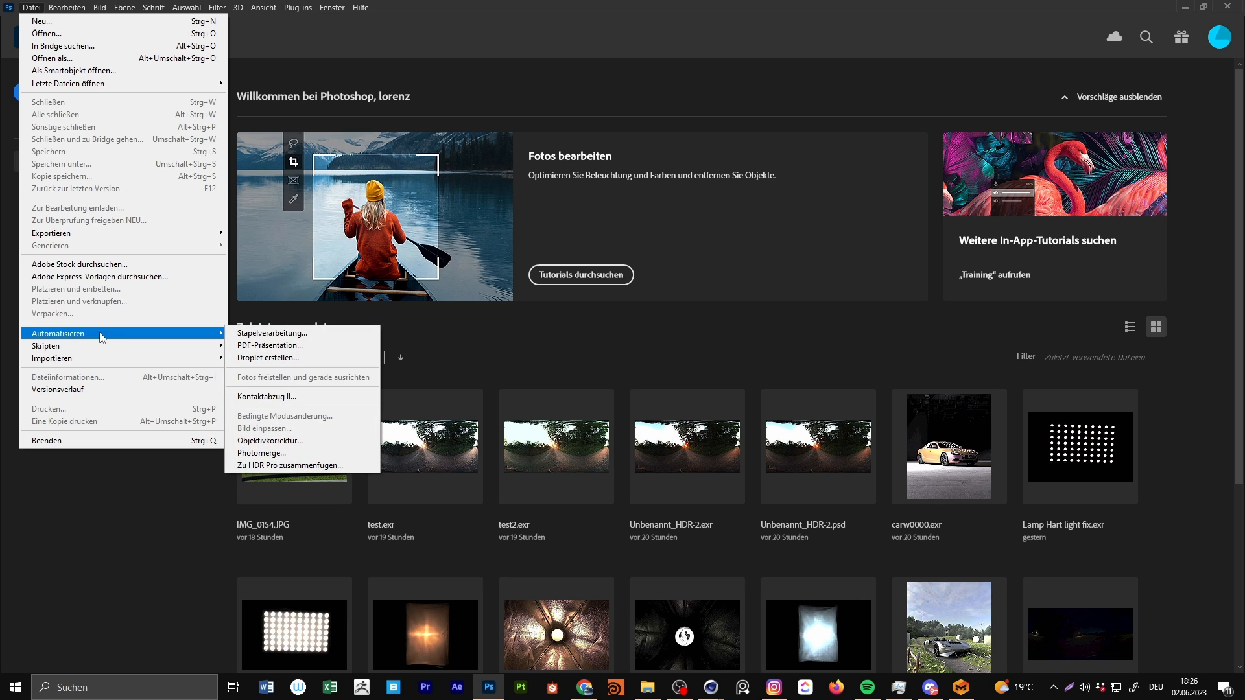
left_click(314, 465)
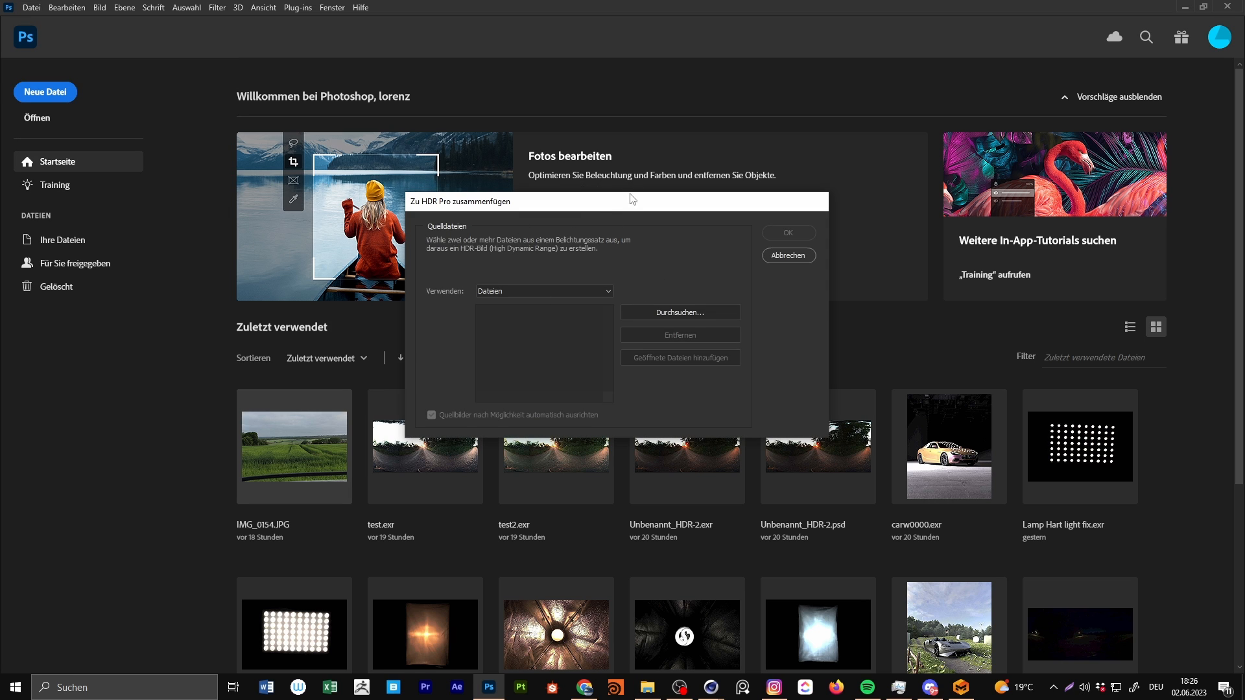
Step: Load IMG_0237.CR2 to IMG_0243.CR2 from A:\Selfmade HDRIS\Light maps HDR\Lampe 1 as the HDR source files
left_click(652, 278)
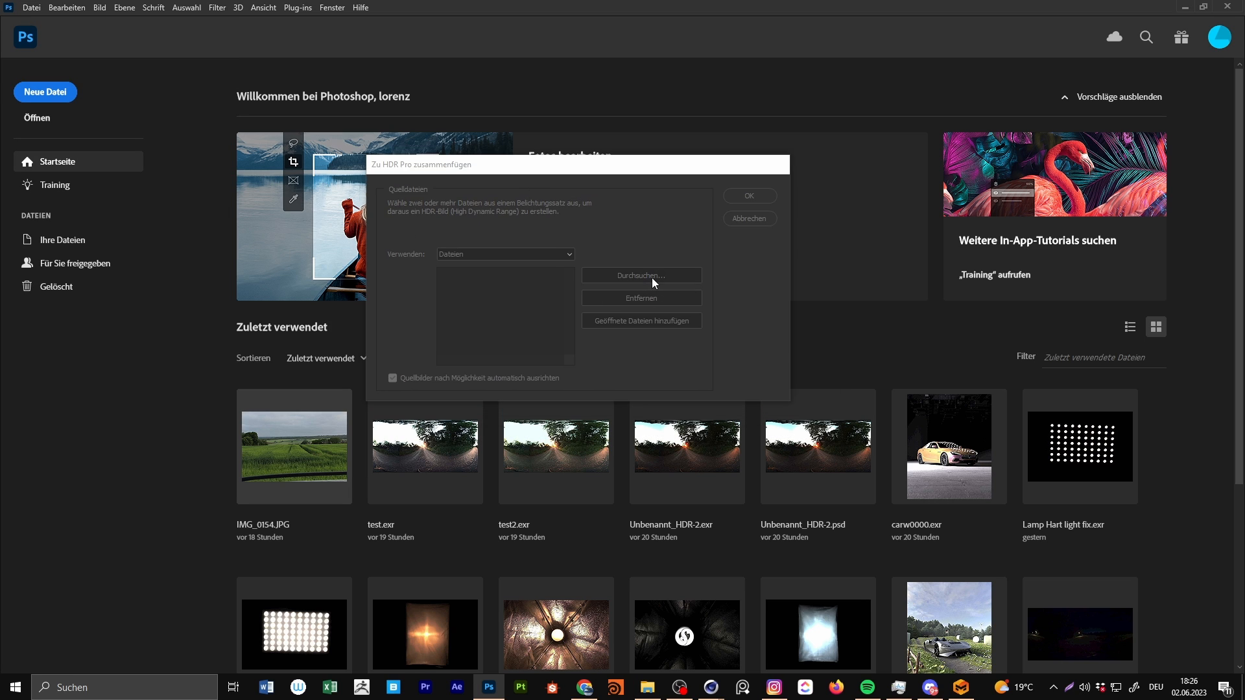
left_click(615, 209)
type("A:\\Selfmade HDRIS\\Light maps HDR\\Lampe 1")
key("Return")
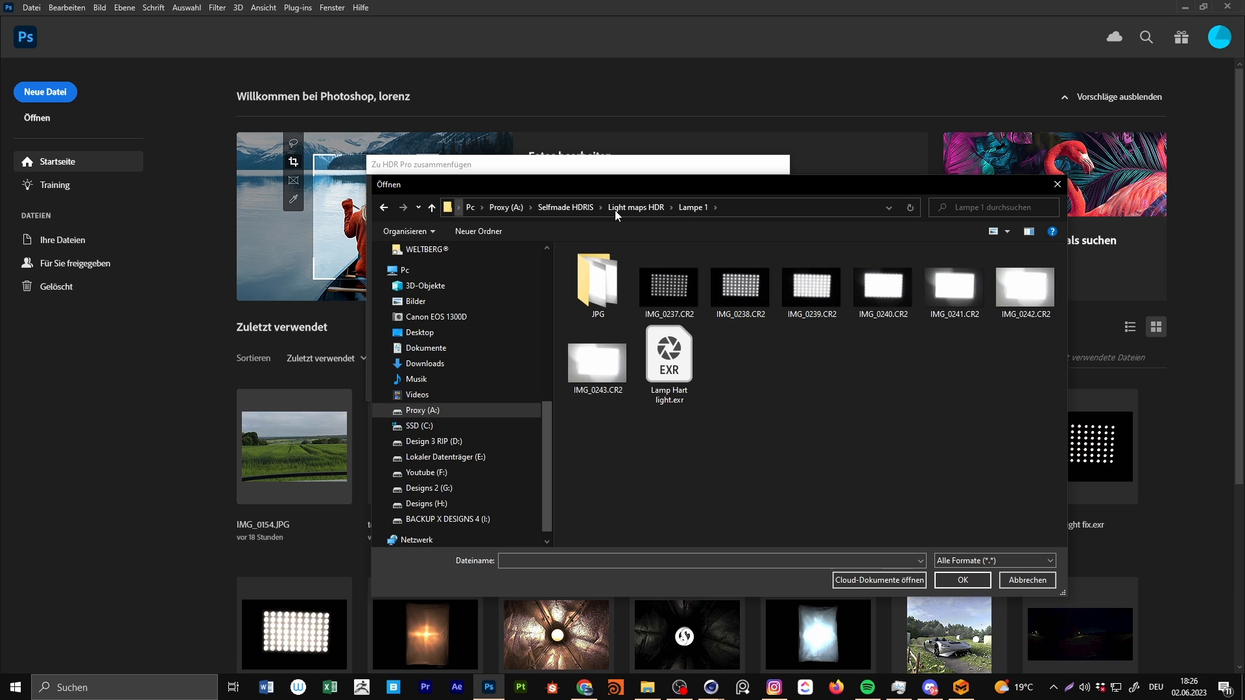
left_click(668, 286)
left_click(611, 361, "shift")
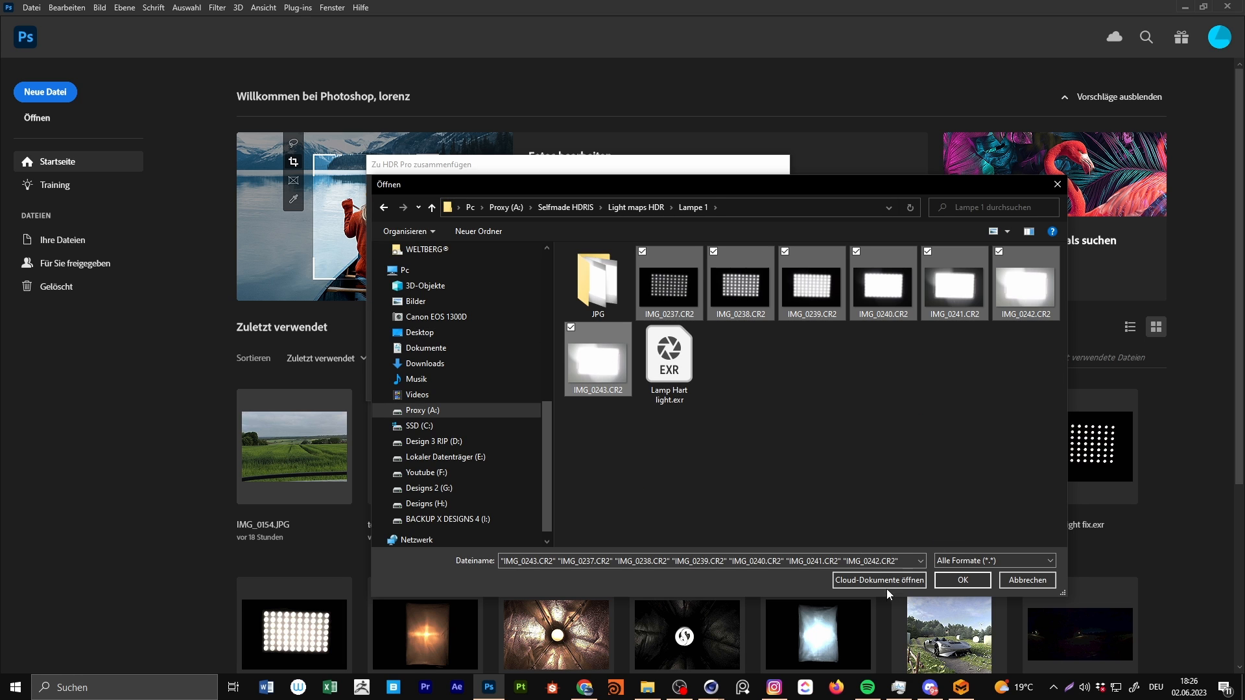
left_click(959, 580)
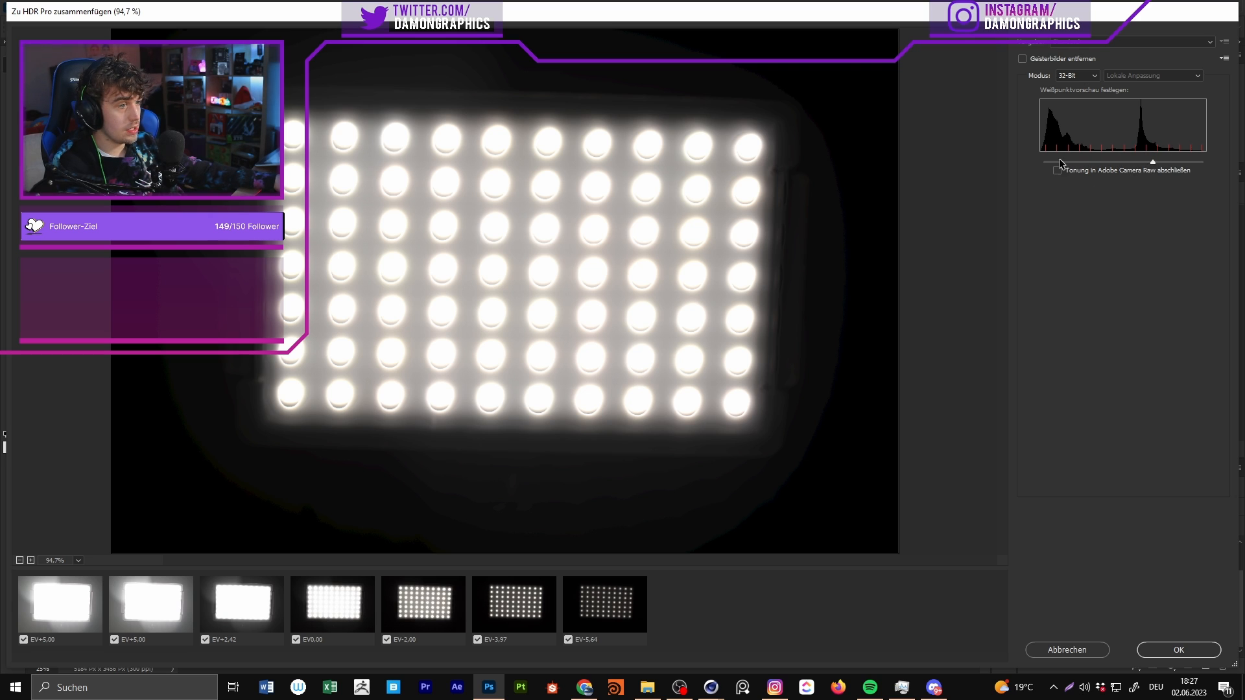
Step: Adjust the white point preview slightly and merge the seven exposures into a 32-bit HDR image
left_click_drag(1062, 161, 1035, 163)
mouse_move(1158, 162)
left_mouse_down()
mouse_move(1217, 163)
mouse_move(1153, 162)
left_mouse_up()
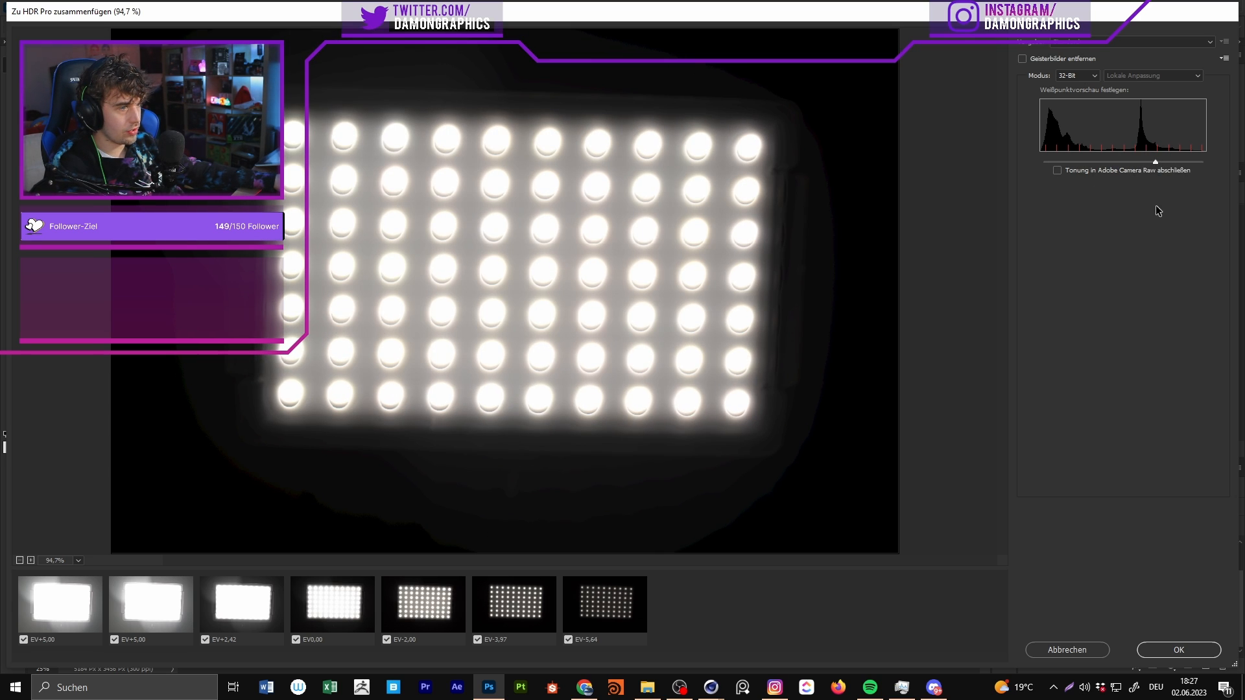
left_click(1179, 650)
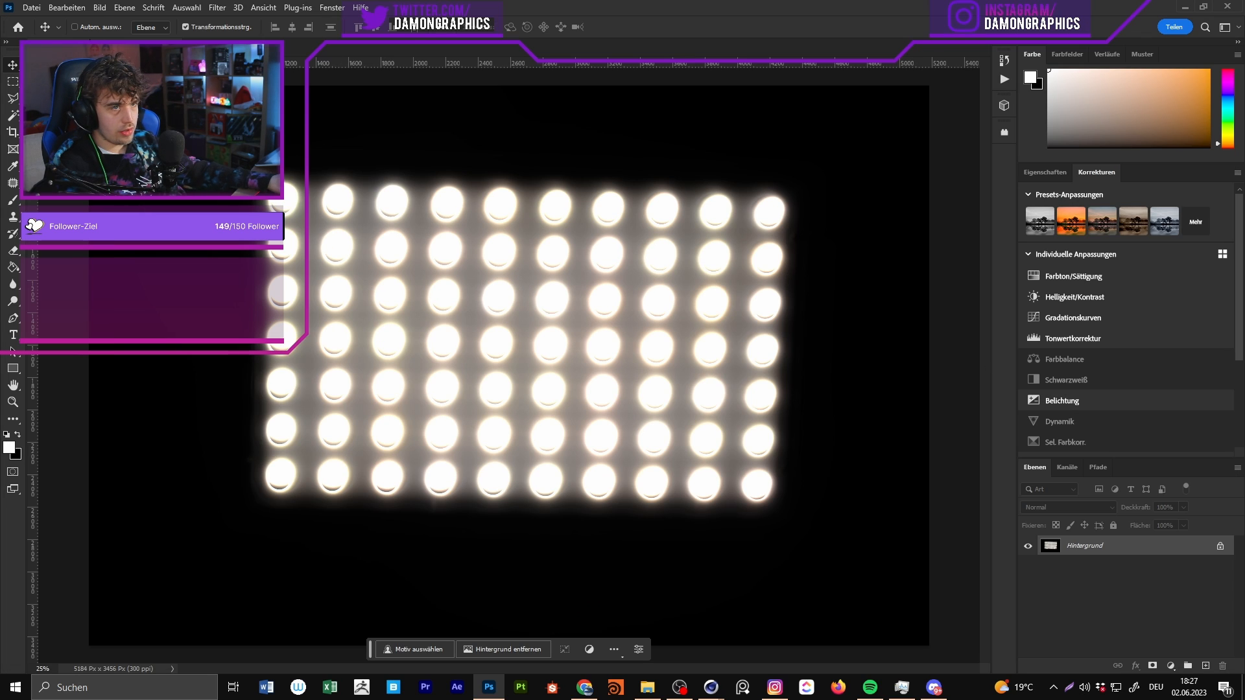
Step: Check the merged image's colour mode and bit depth
left_click(99, 7)
mouse_move(115, 21)
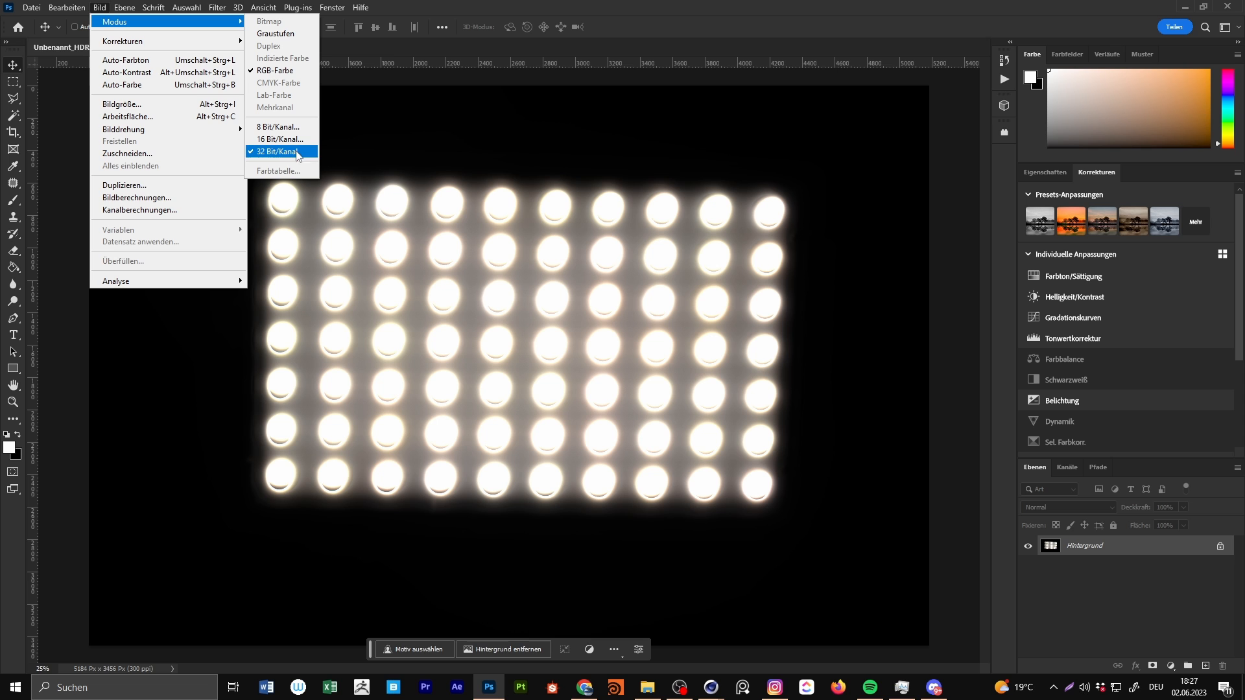
left_click(454, 170)
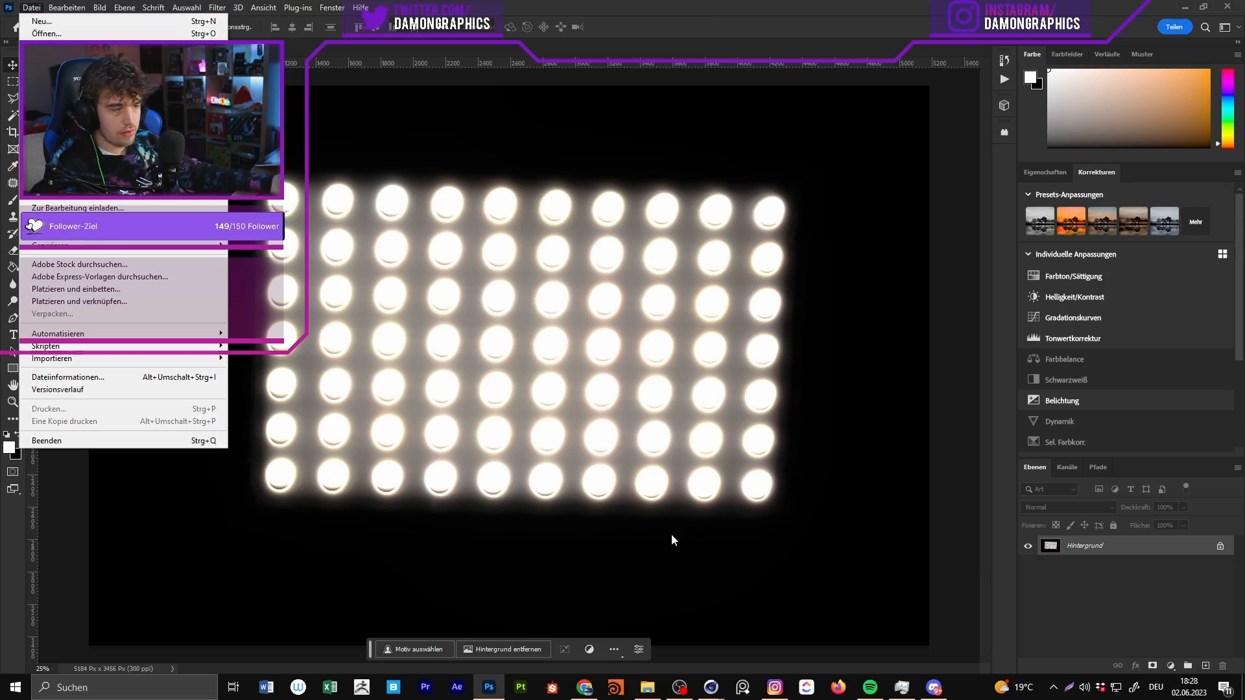
key("Escape")
Step: Place IMG_0239.JPG from the JPG folder as a layer over the merged image and hide the background layer
left_click(646, 686)
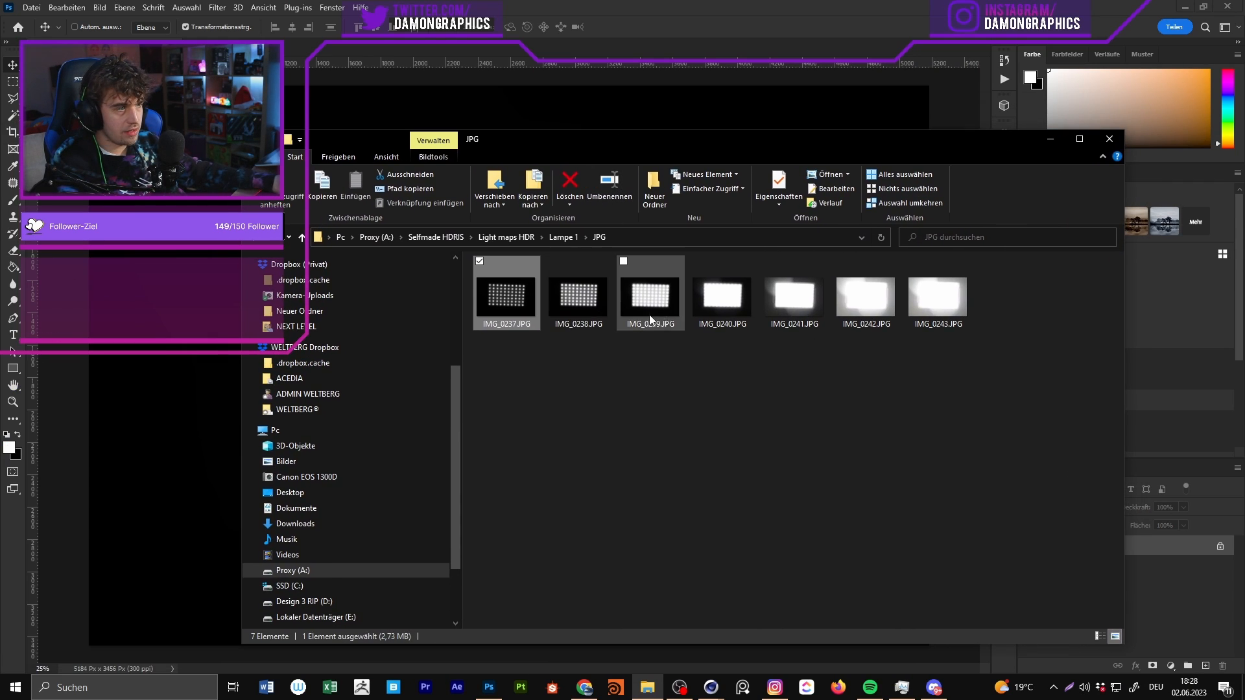
left_click(649, 305)
left_click_drag(655, 302, 569, 105)
key("Return")
left_click(1029, 548)
left_click(1028, 566)
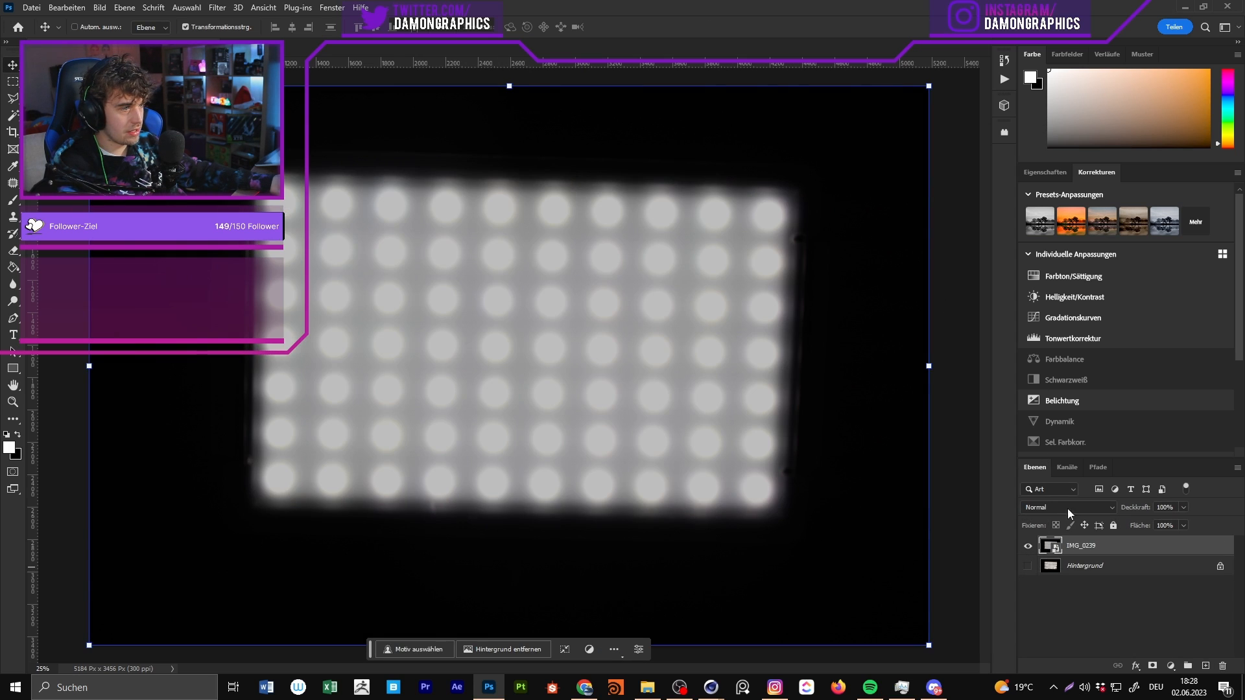
Step: Add an Exposure adjustment layer, set its exposure to -3.48 and toggle the layers to compare the JPG with the HDR merge
left_click(1096, 401)
mouse_move(1125, 244)
left_mouse_down()
mouse_move(1044, 248)
mouse_move(1169, 247)
mouse_move(1144, 247)
left_mouse_up()
left_click(1028, 566)
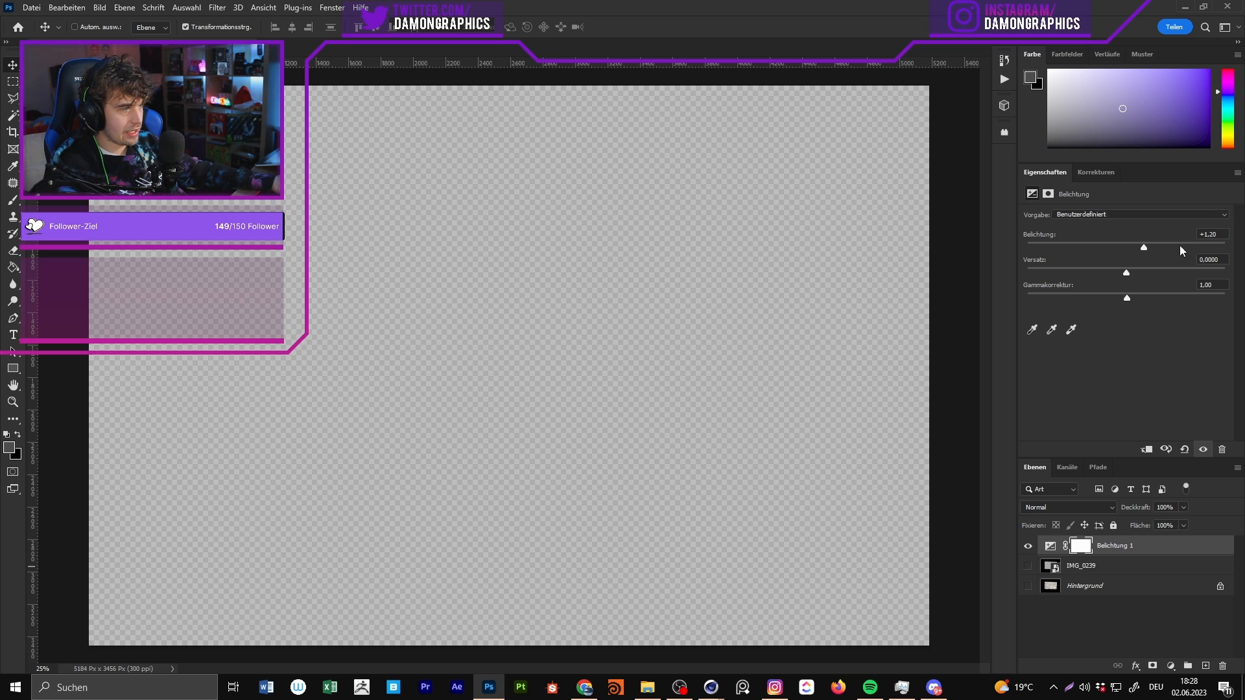
left_click(1028, 586)
left_click_drag(1147, 245, 1074, 246)
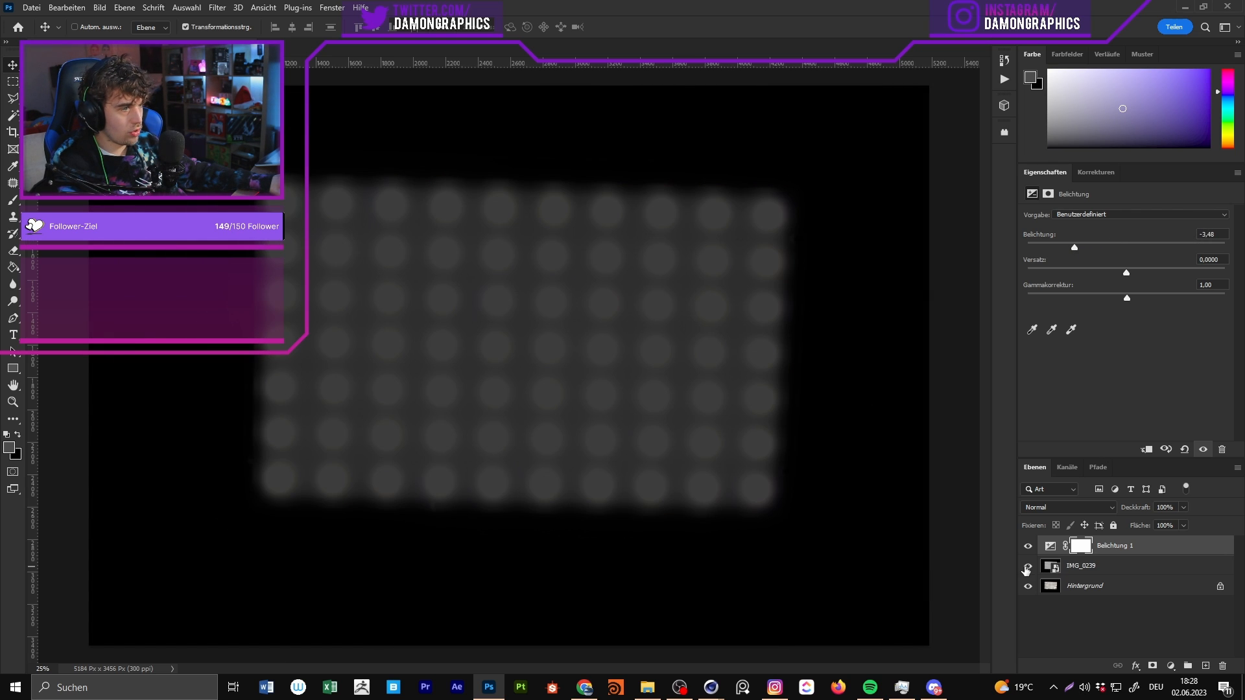
left_click(1027, 566)
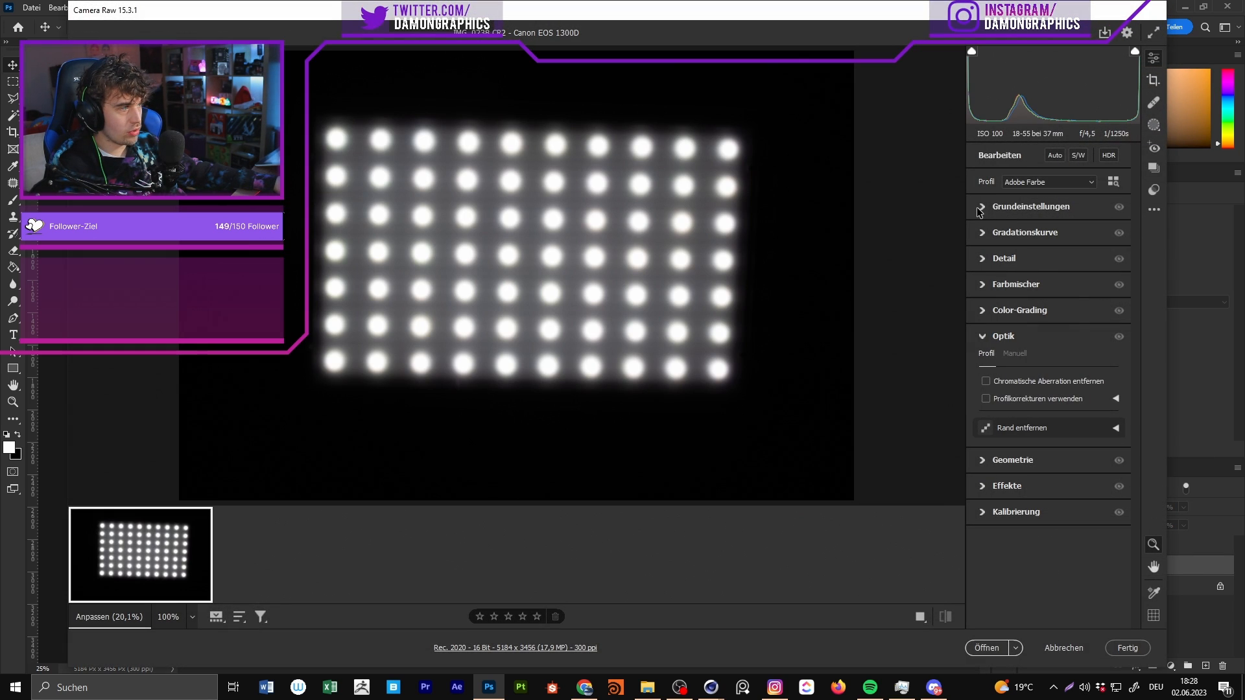
Step: Test the raw lamp photo's exposure range in Camera Raw by raising exposure to +5.00 and lowering it far into the negative
left_click(978, 209)
left_click_drag(1051, 310, 1169, 324)
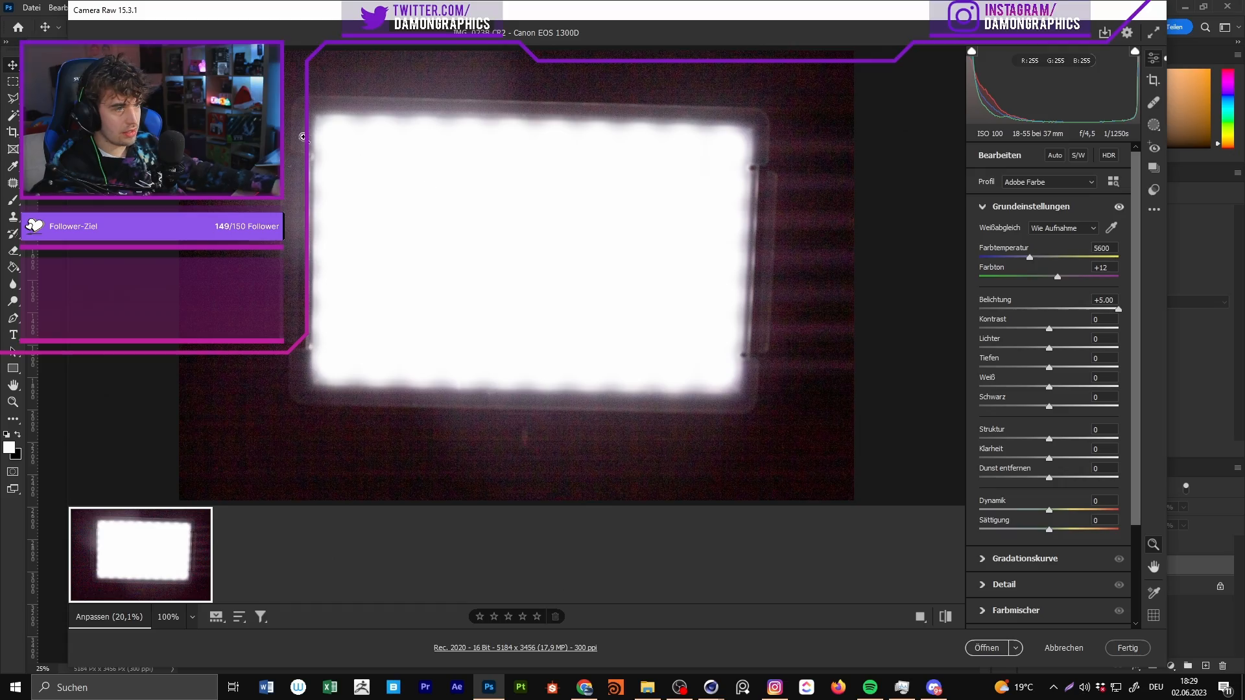
left_click_drag(260, 173, 198, 181)
left_click_drag(1070, 310, 994, 309)
left_click_drag(441, 211, 488, 181)
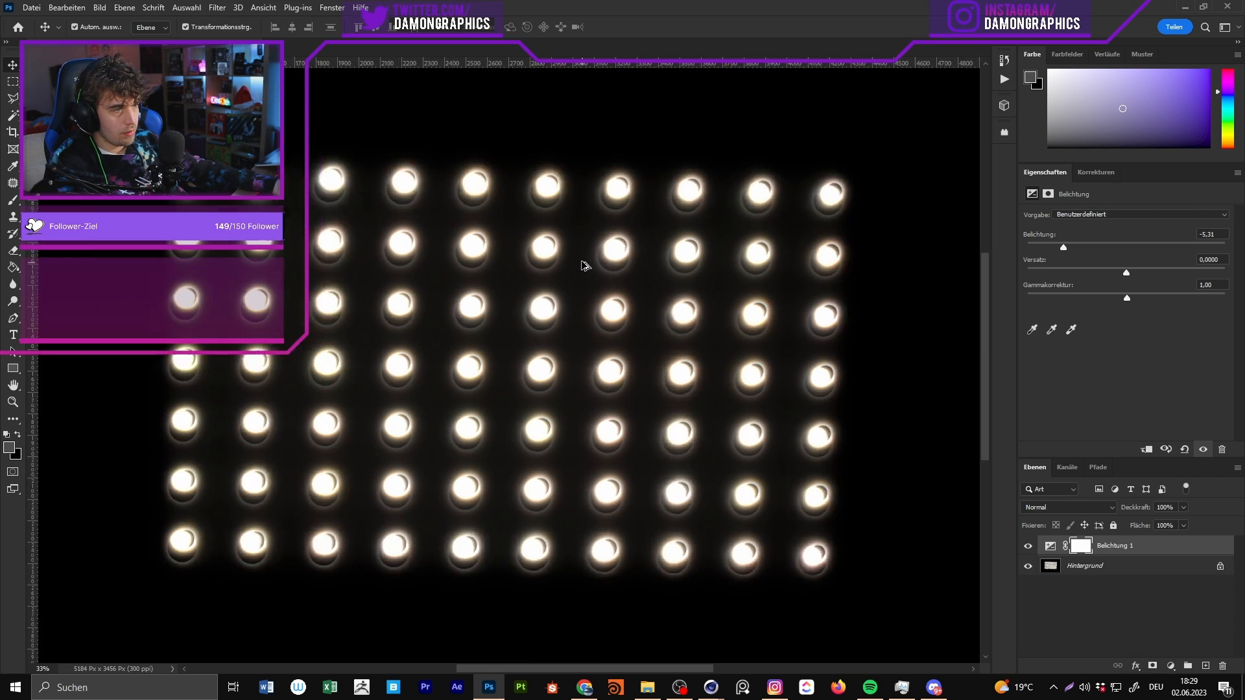
Step: Examine the individual lamp LEDs in the darkened HDR merge for doubled, misaligned edges
scroll(570, 260, "up", 10, "alt")
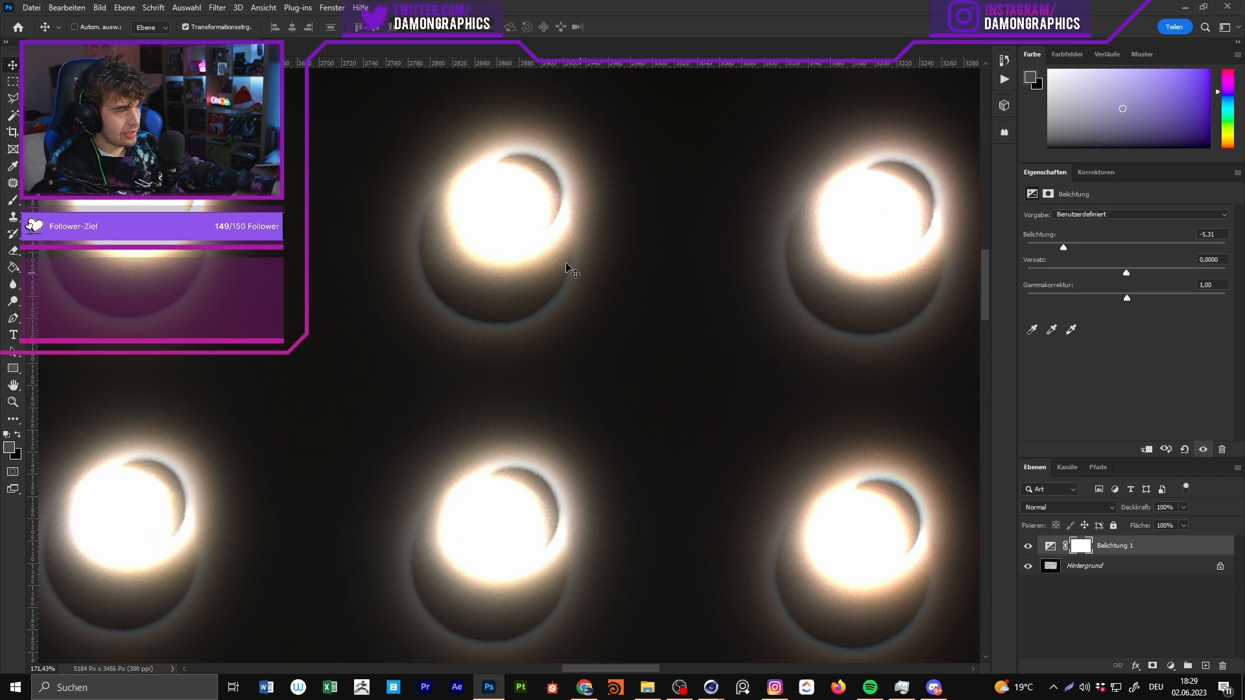
scroll(493, 249, "down", 8, "alt")
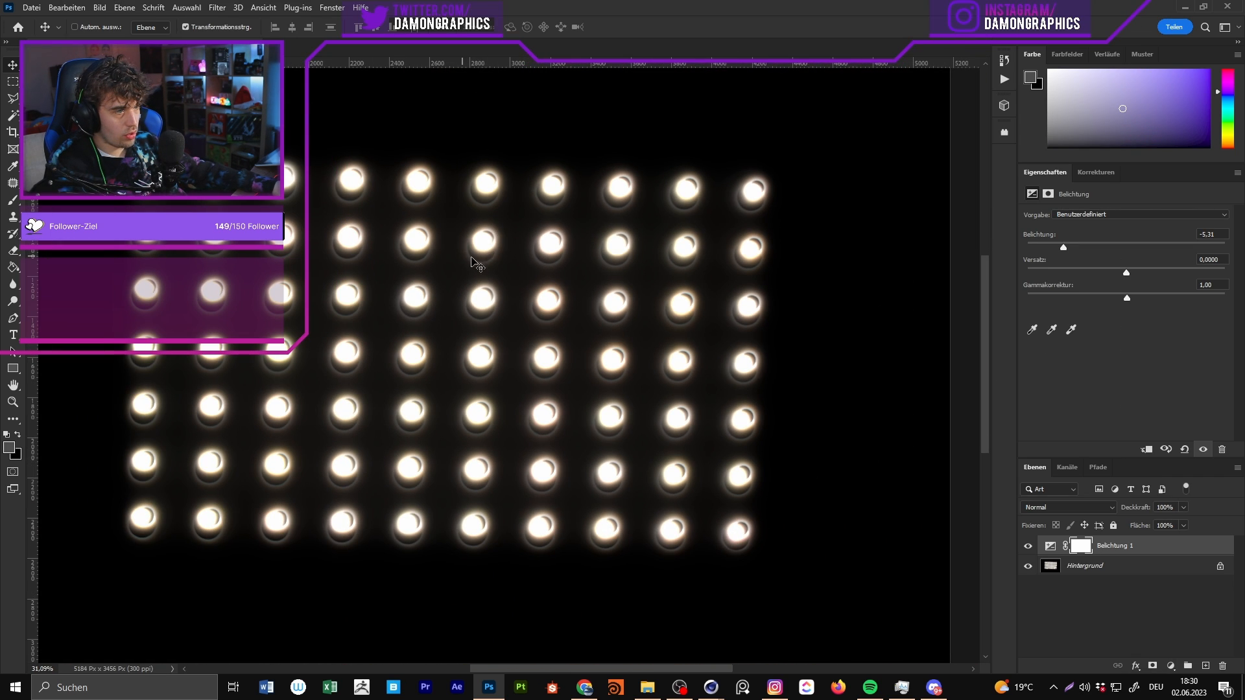
scroll(483, 299, "up", 10, "alt")
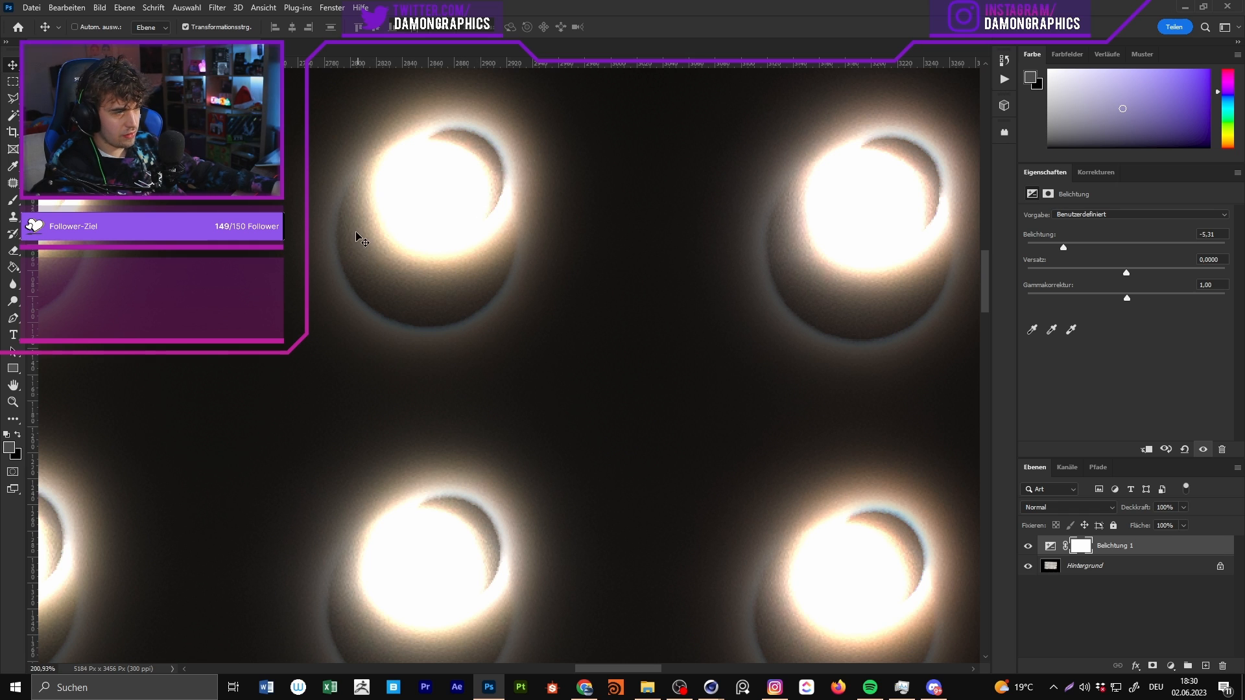
scroll(363, 324, "down", 9, "alt")
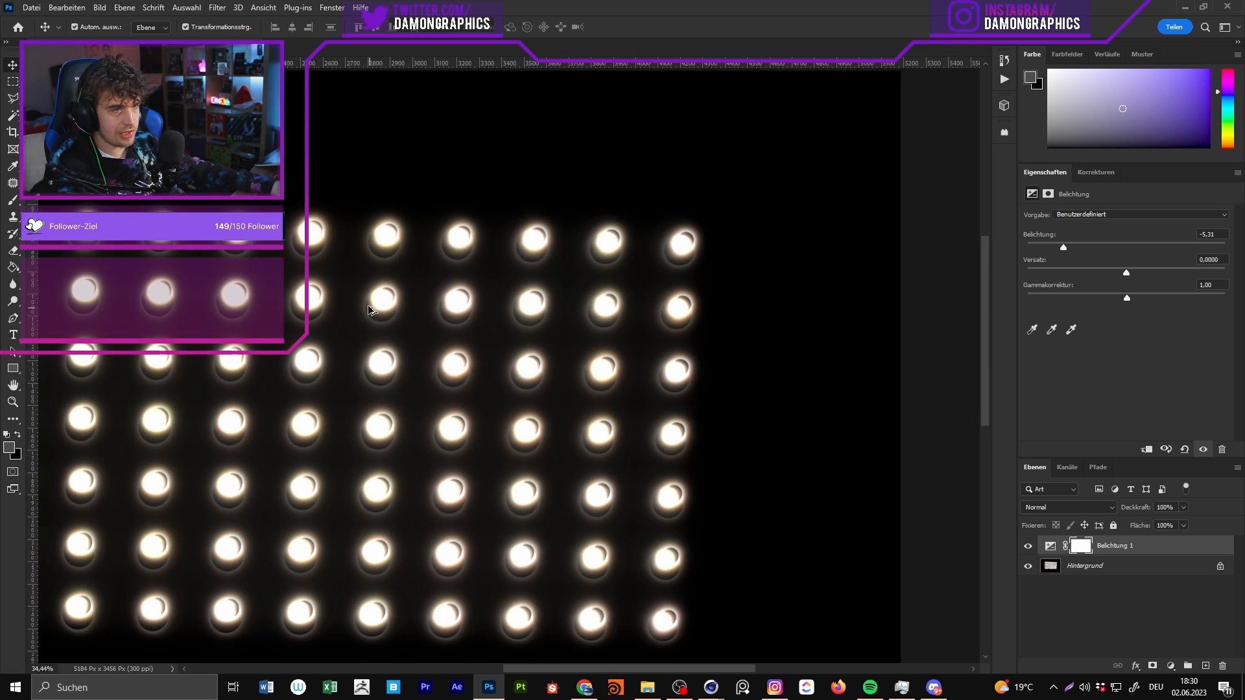
Step: Start Merge to HDR Pro again for the seven lamp exposures and darken the preview by raising the white point
left_click(33, 7)
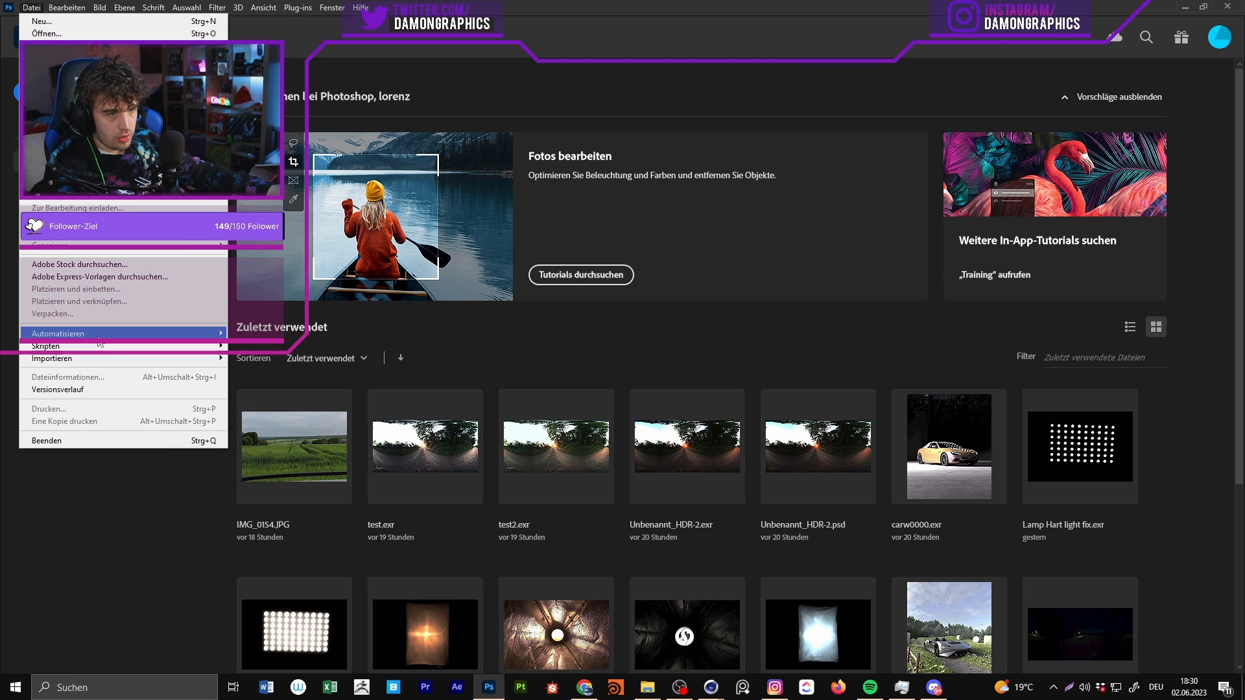
mouse_move(129, 334)
left_click(300, 465)
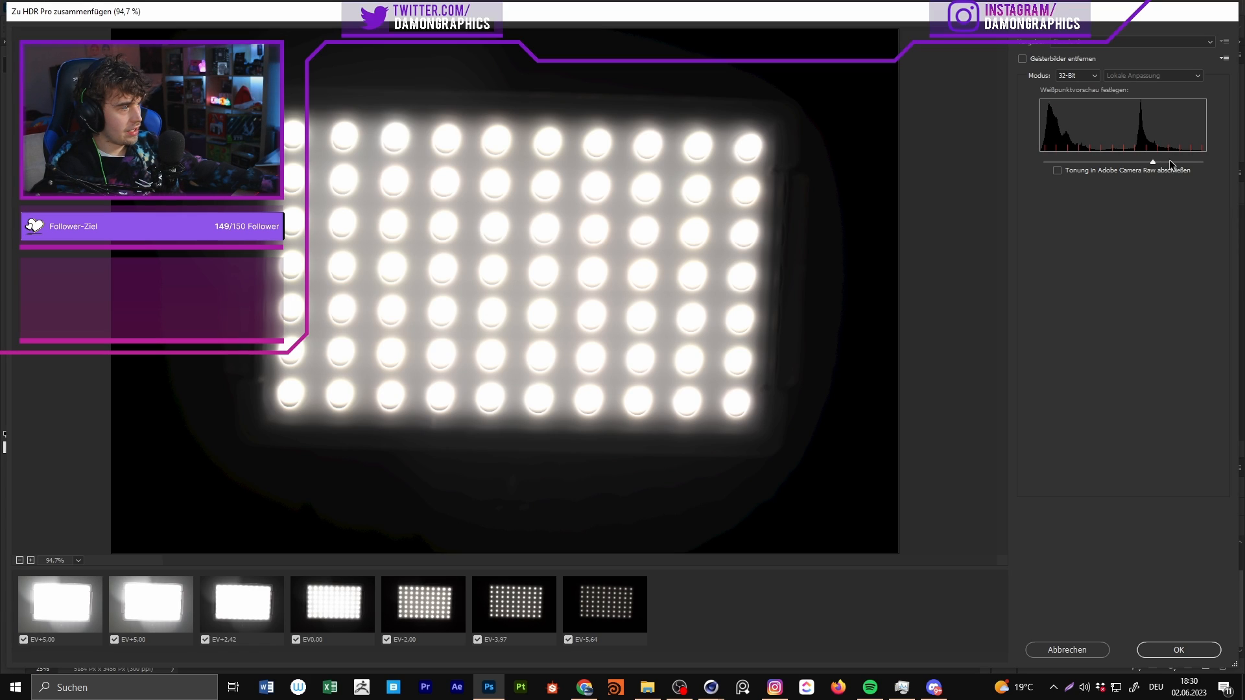
left_click_drag(1172, 164, 1189, 164)
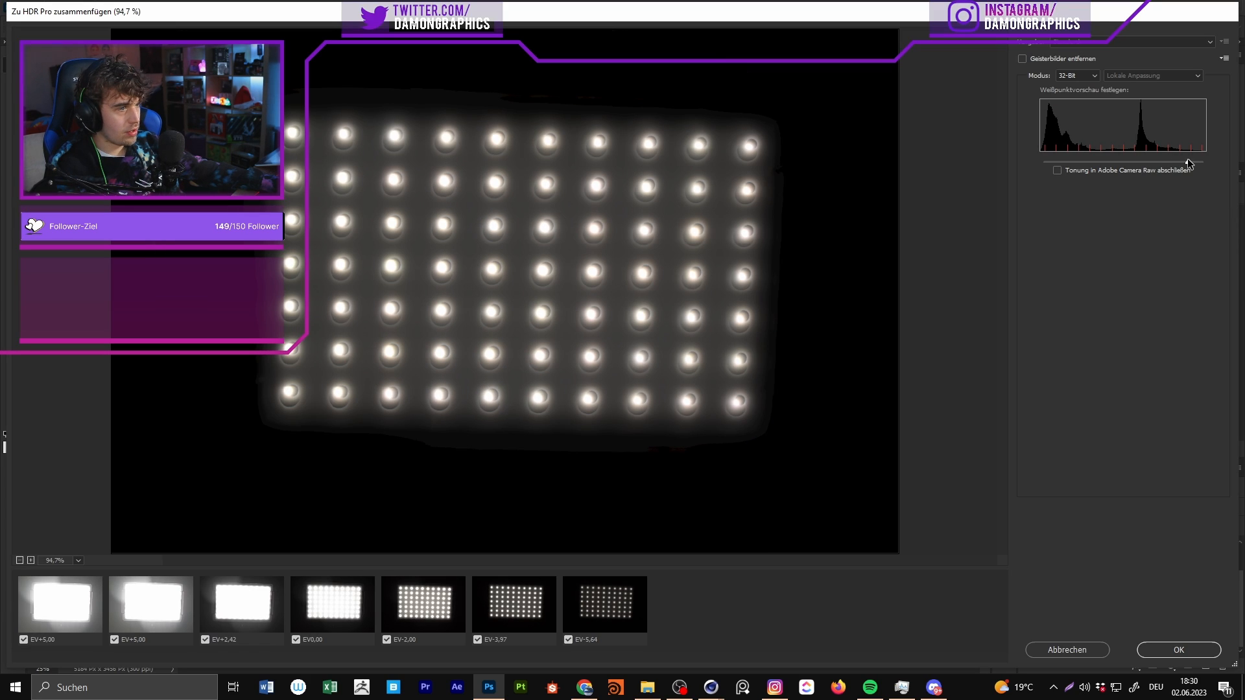
Step: Switch the individual exposures from EV 0.00 down to EV -5.64 off and on to compare their effect on the LED edges
left_click(568, 640)
left_click(568, 640)
left_click(478, 639)
left_click(478, 639)
left_click(478, 639)
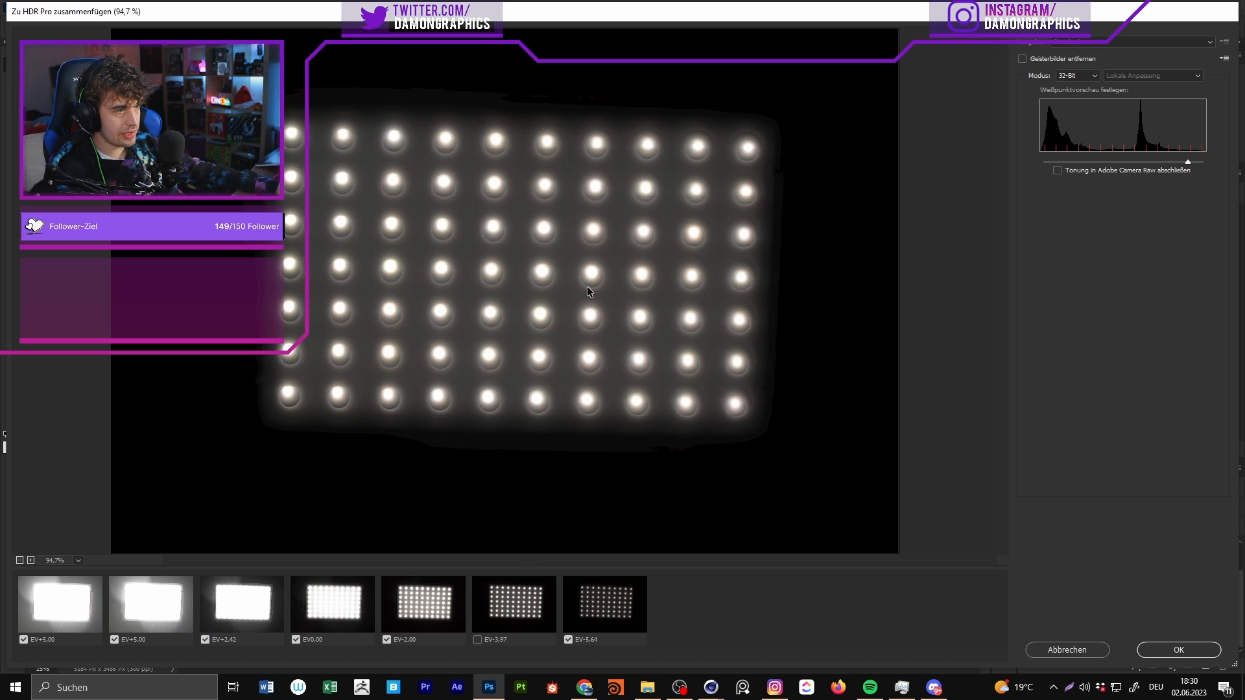
left_click(387, 639)
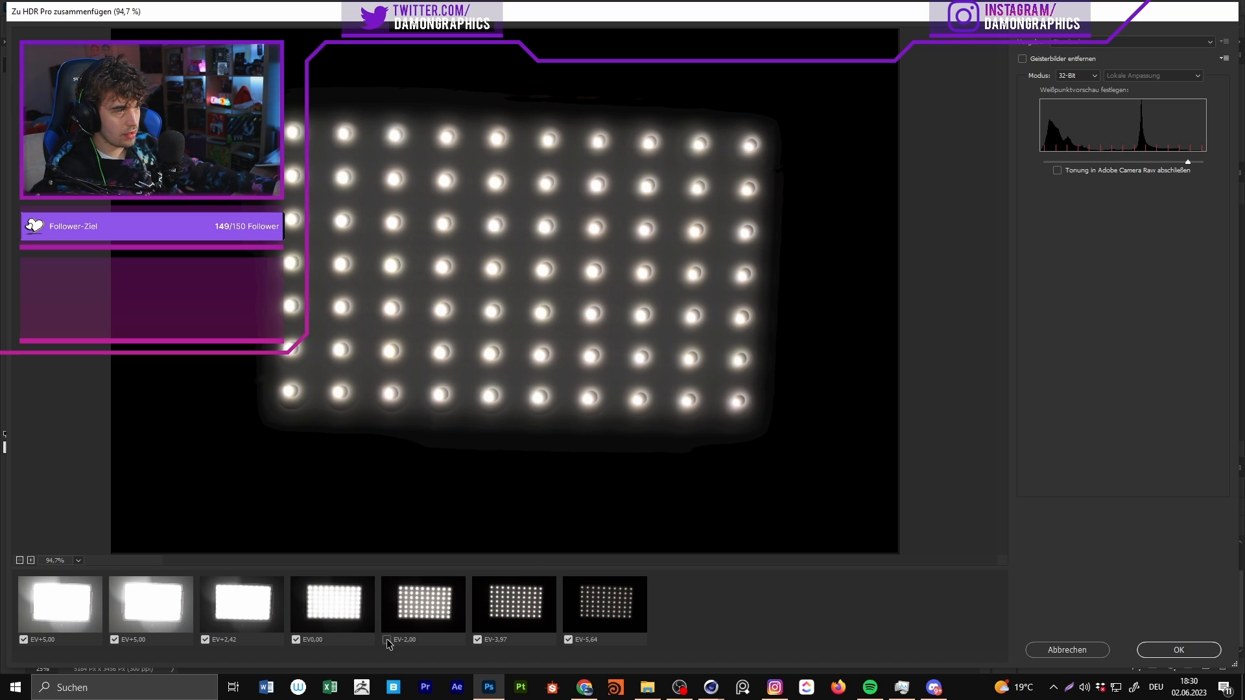
left_click(298, 640)
left_click(297, 639)
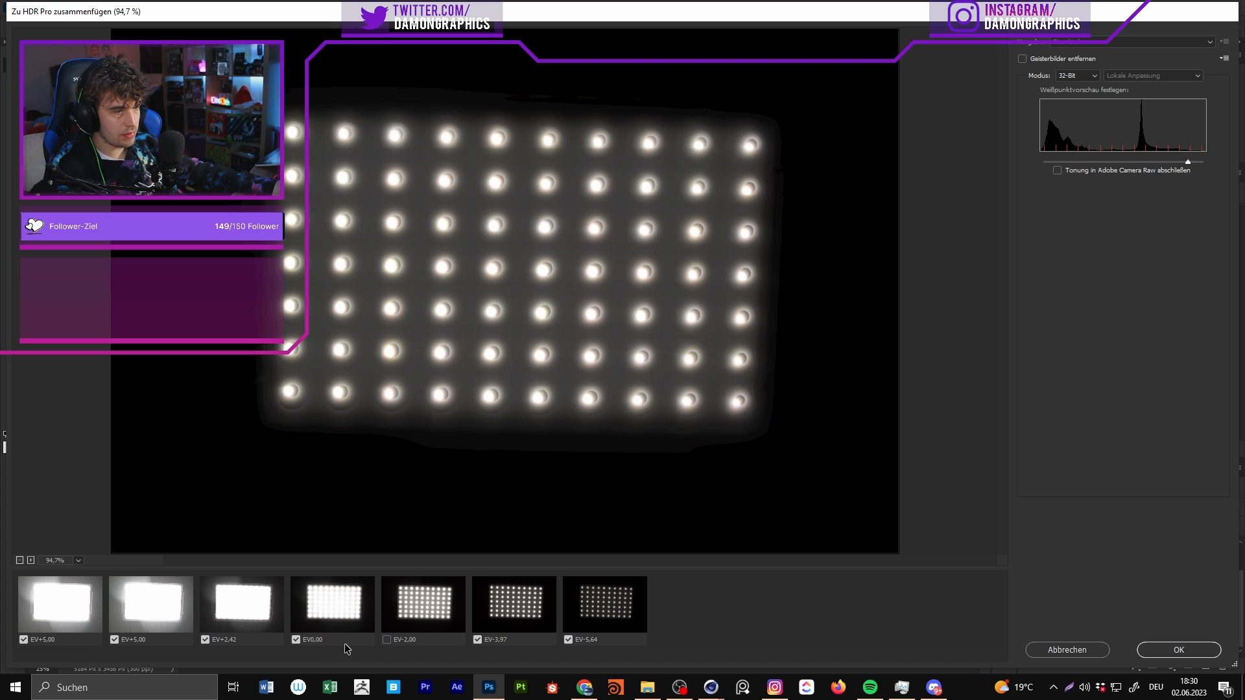
left_click(388, 640)
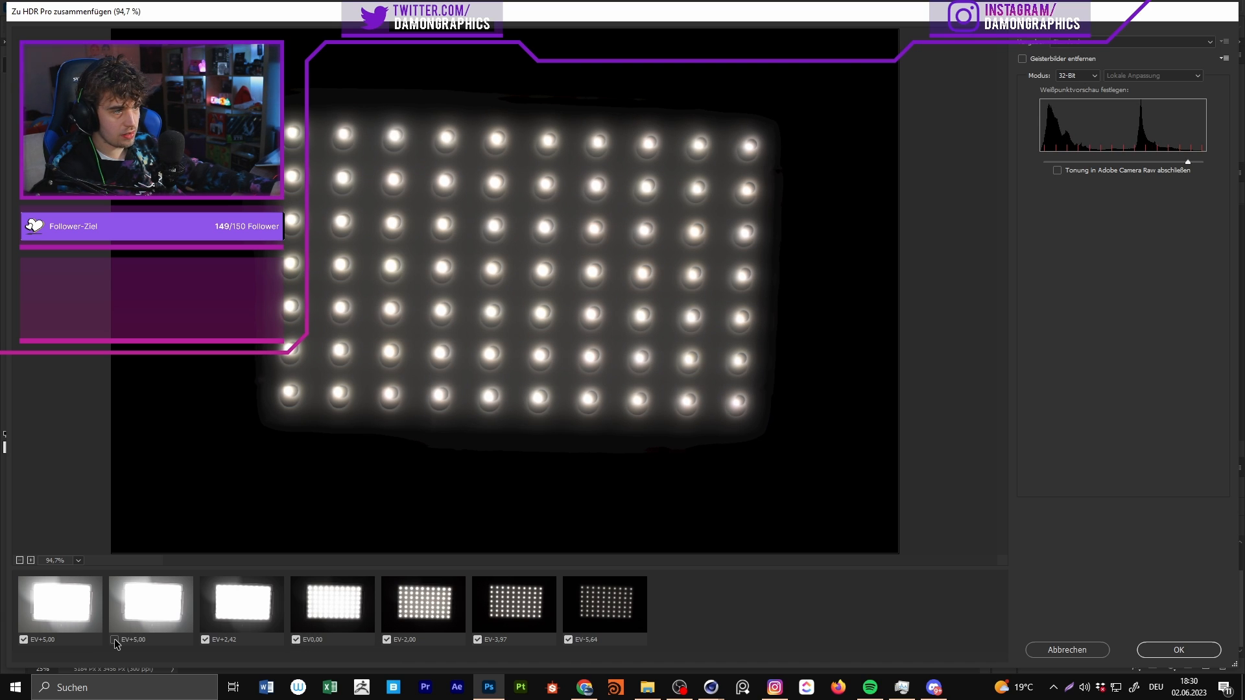
left_click(569, 640)
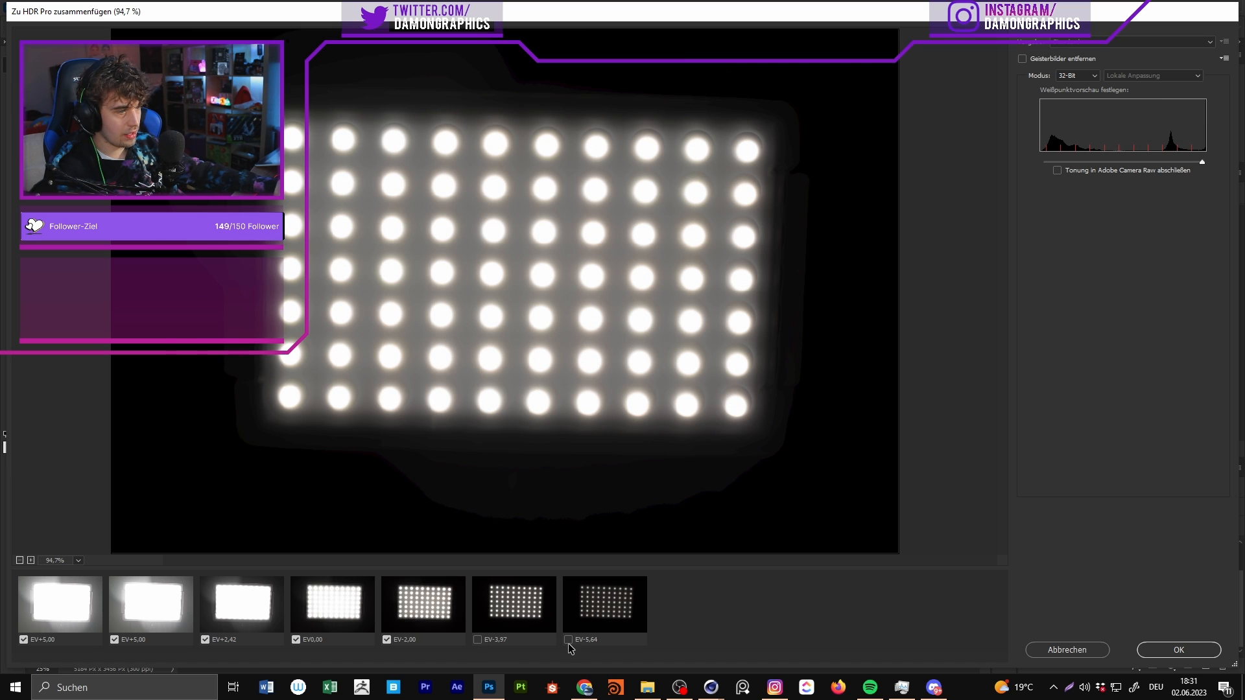
left_click(569, 640)
left_click(478, 640)
Step: Try darker and brighter white point previews, and complete the 32-bit merge with all seven exposures enabled
left_click_drag(1156, 168, 1205, 180)
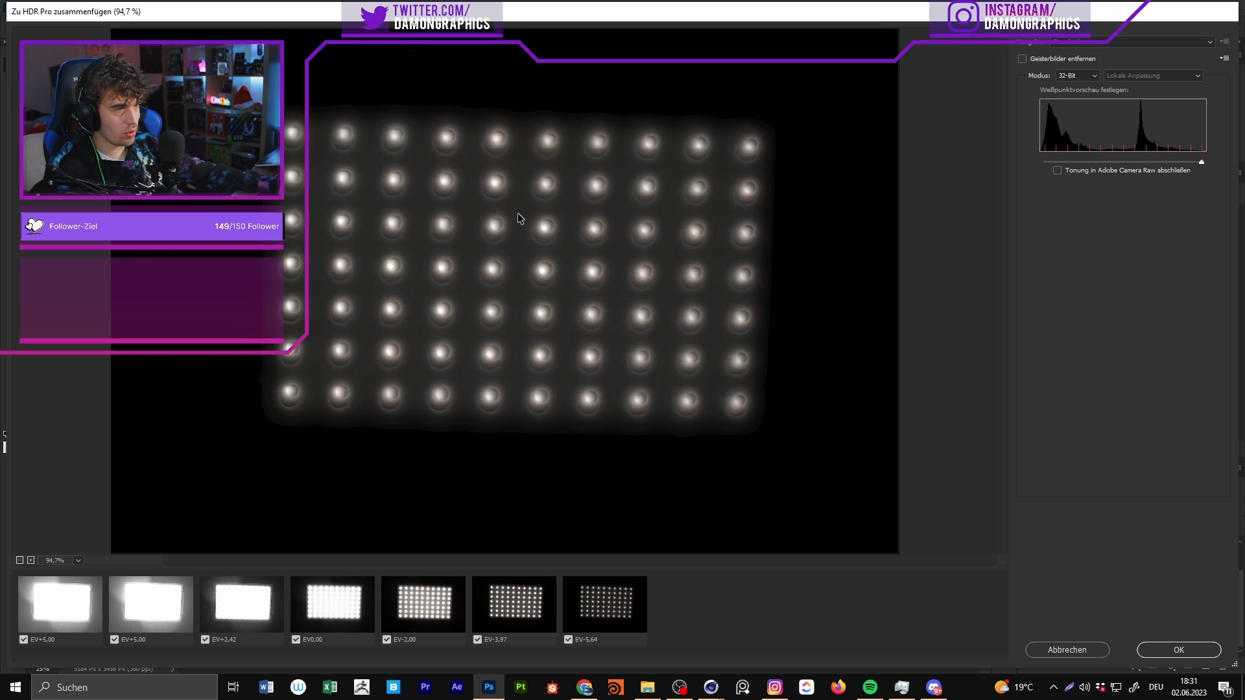
left_click_drag(1193, 162, 1163, 163)
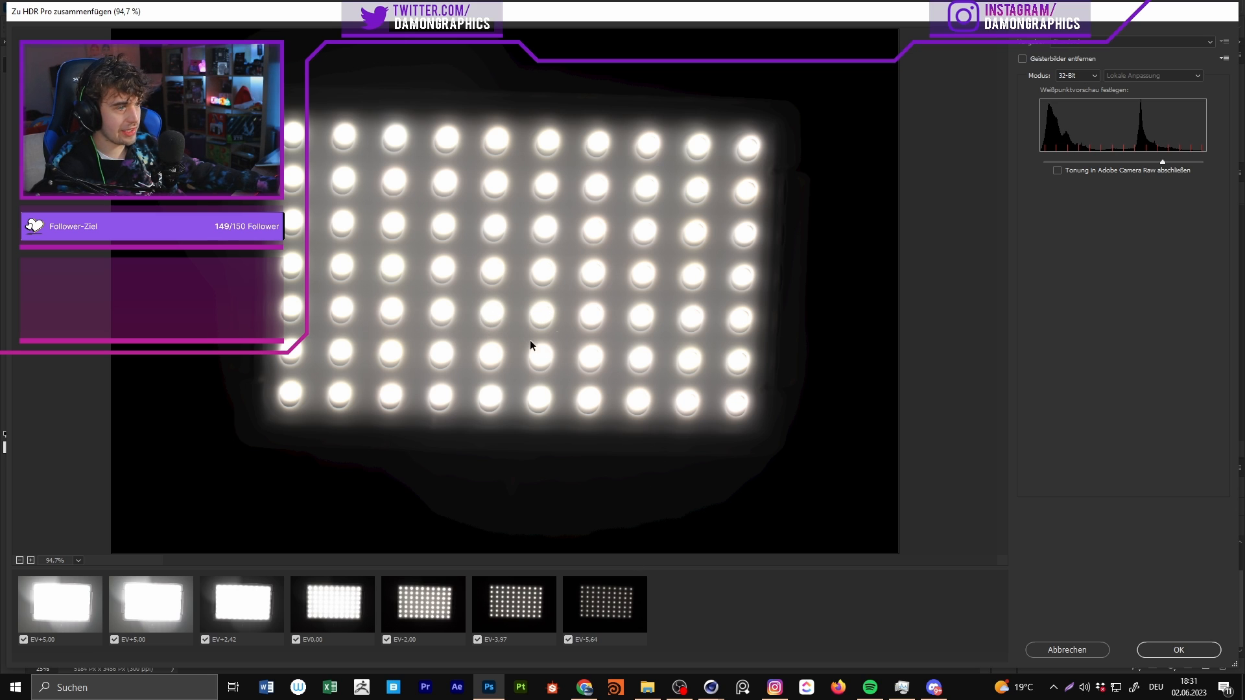
left_click(1162, 648)
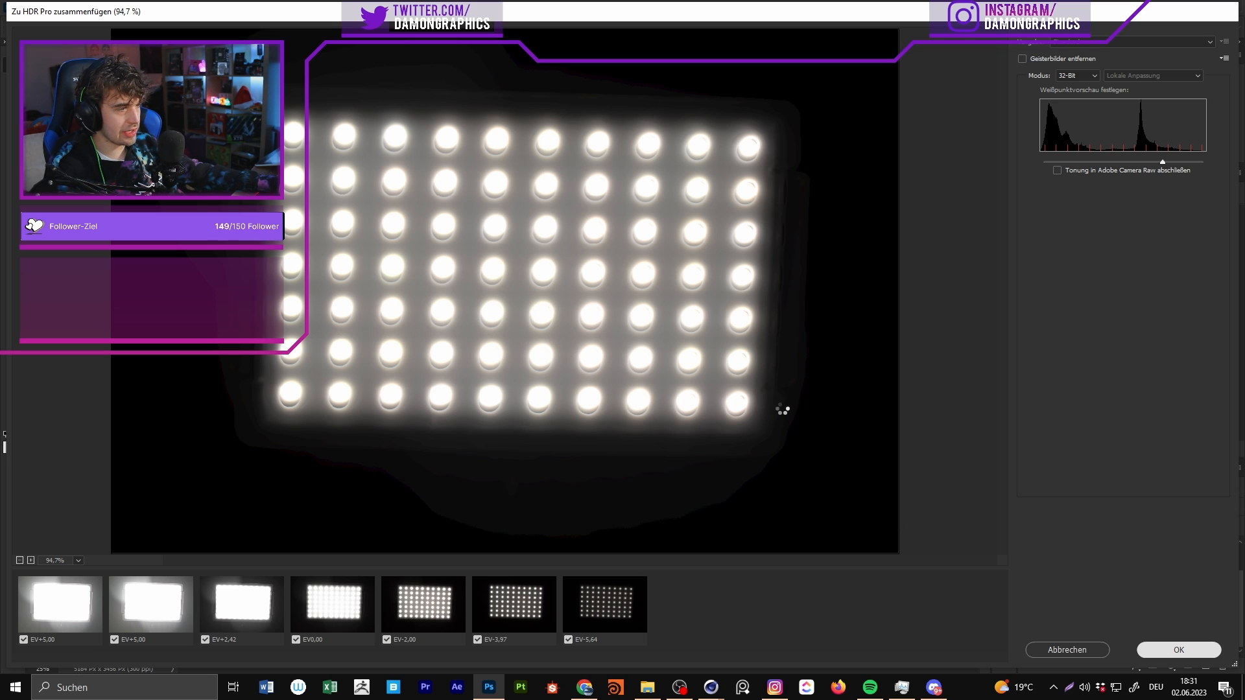
Step: Close the merged HDR without saving and load IMG_0237.JPG to IMG_0243.JPG from Lampe 1's JPG folder into Merge to HDR Pro
key("ctrl+w")
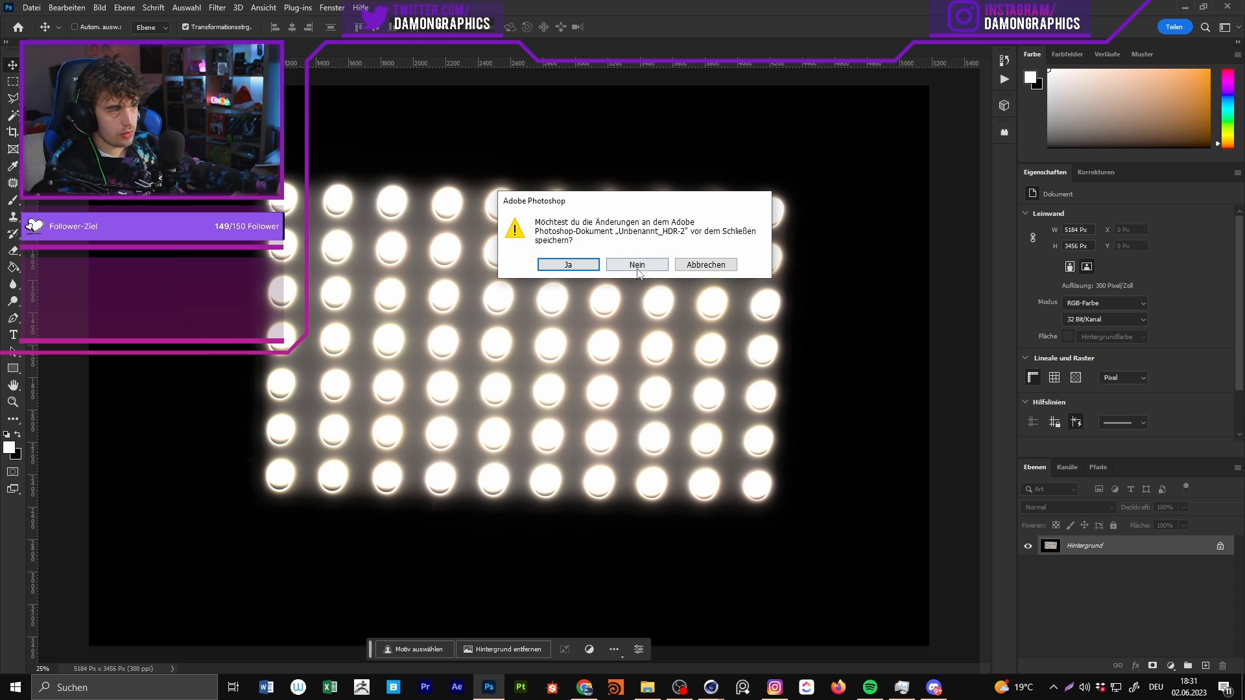
left_click(636, 265)
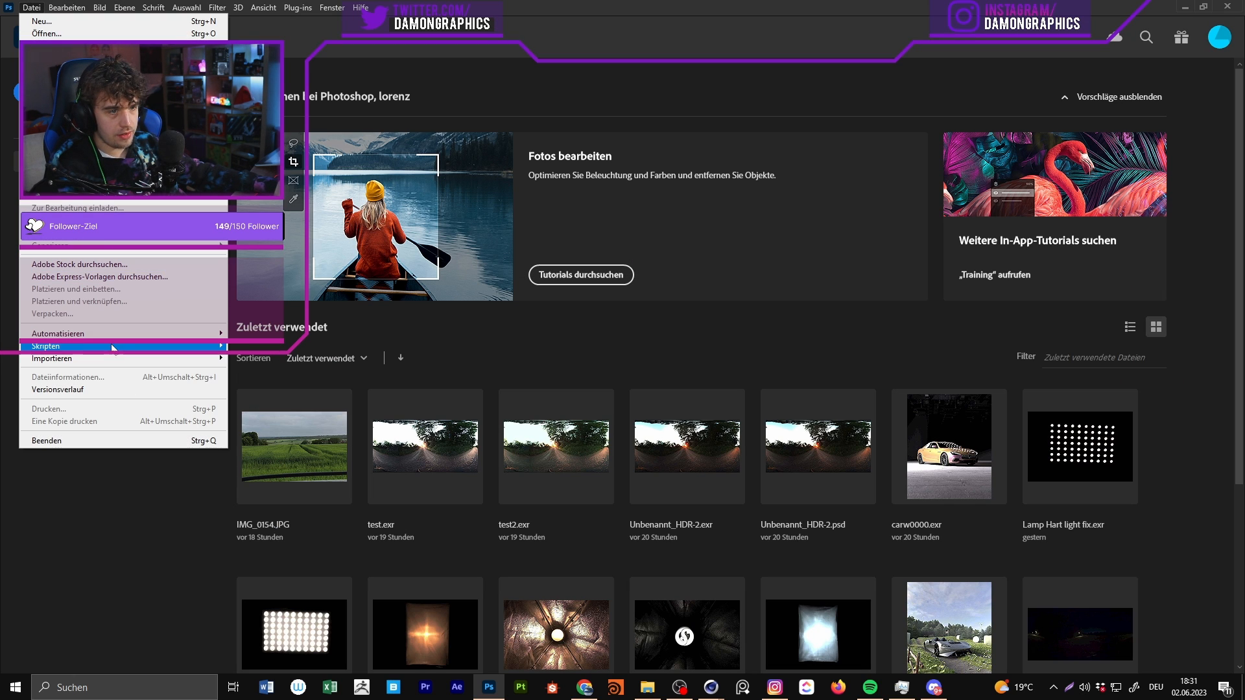
mouse_move(120, 334)
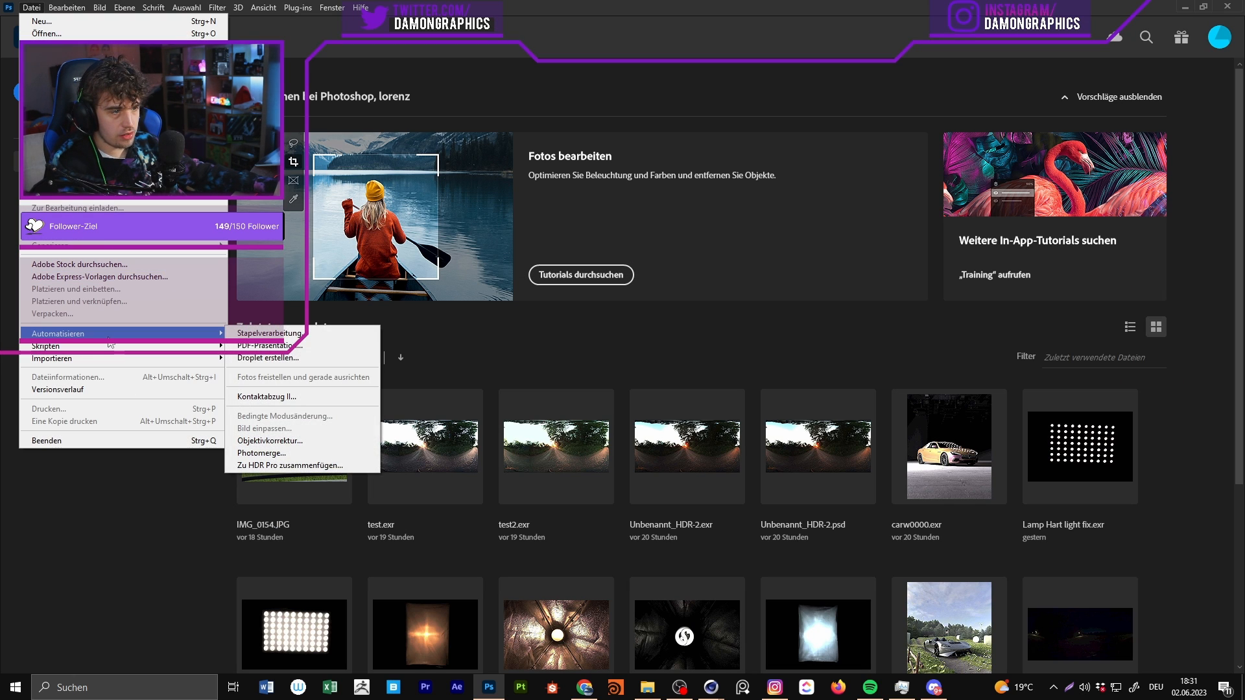
left_click(303, 466)
left_click(695, 309)
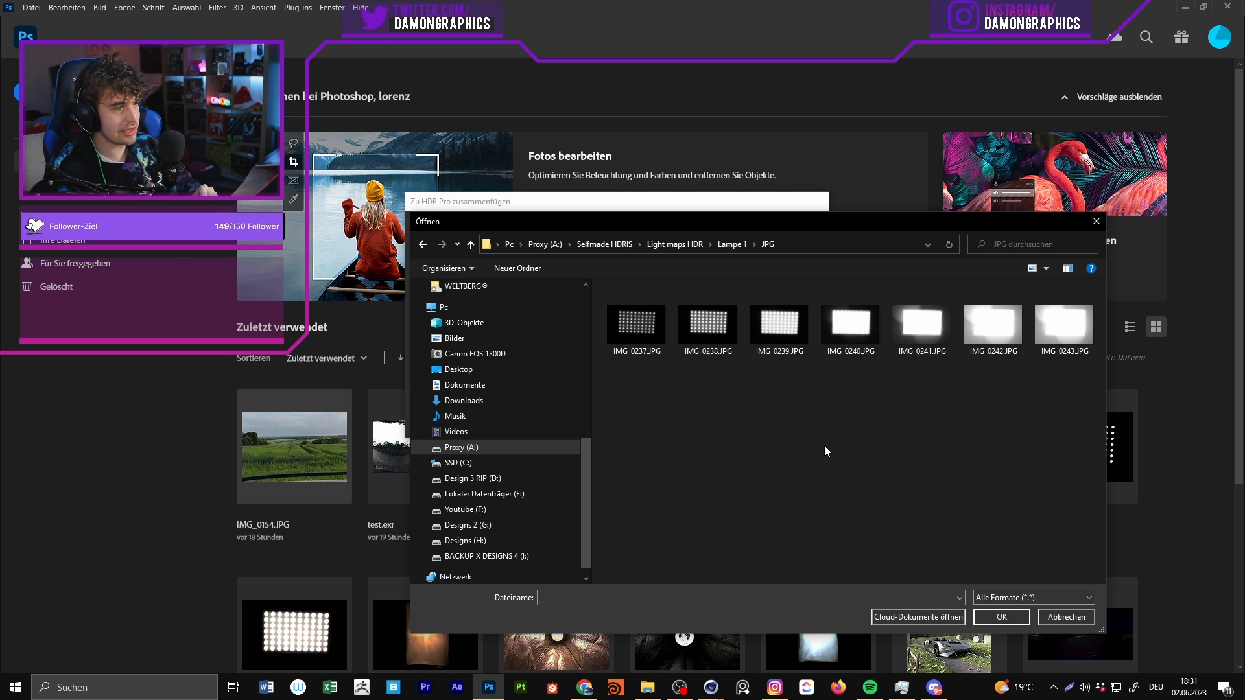
left_click_drag(630, 390, 1100, 330)
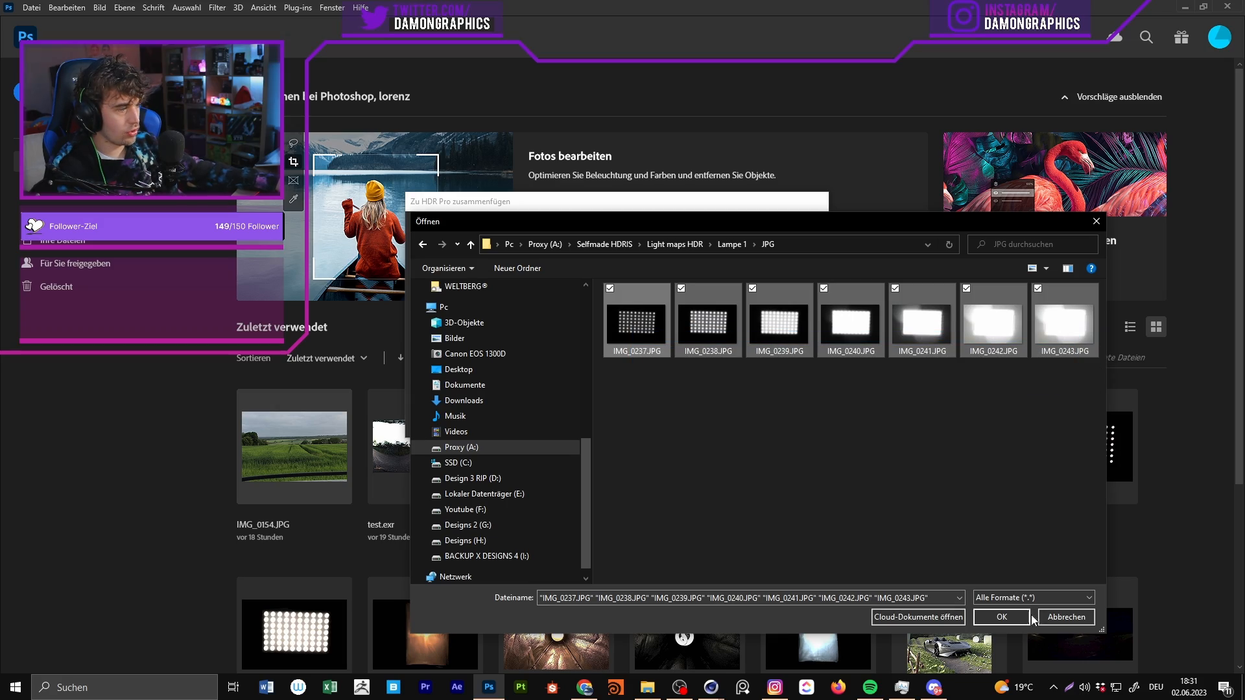
left_click(1004, 616)
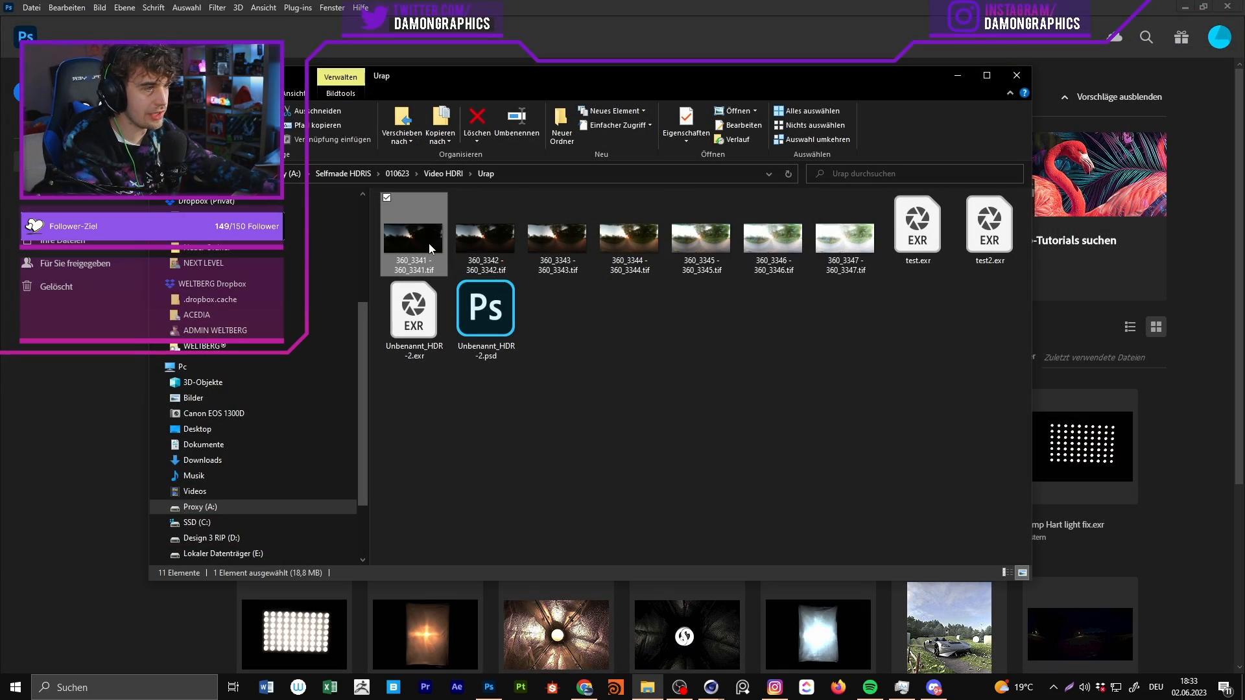
Step: In File Explorer, preview the stitched 360° TIFs in the Urap folder and the original 360_3341.JPG in the Video HDRI folder
key("Return")
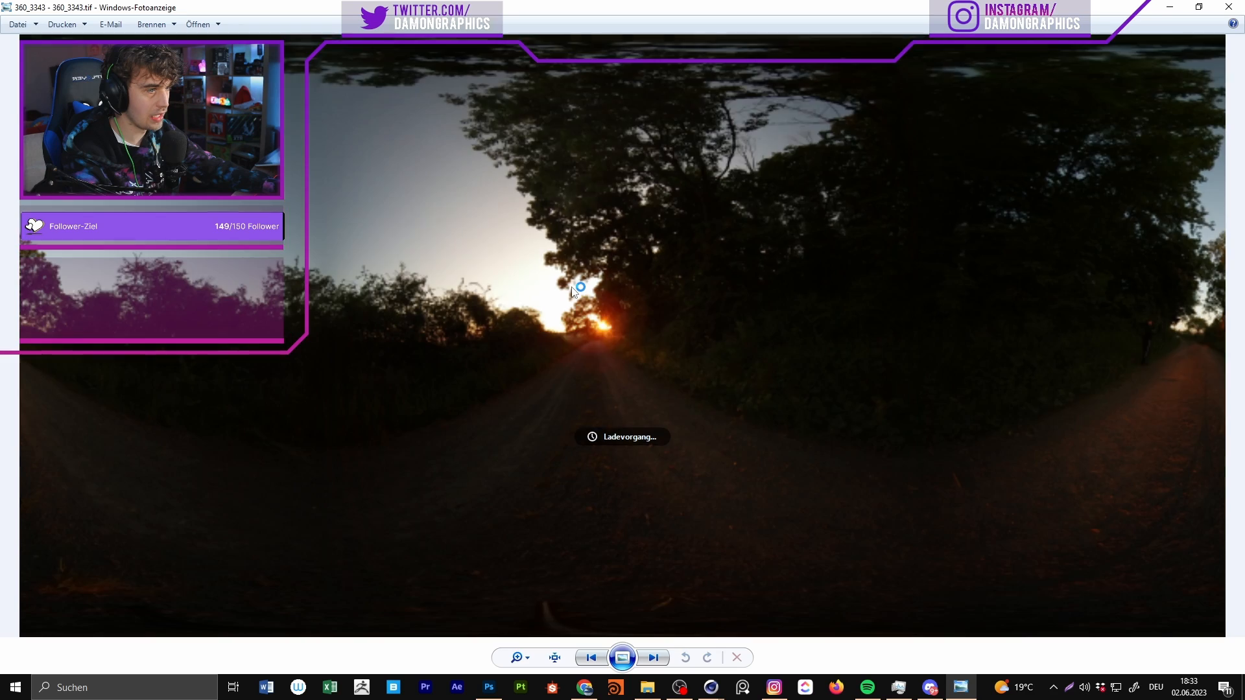
left_click(1230, 6)
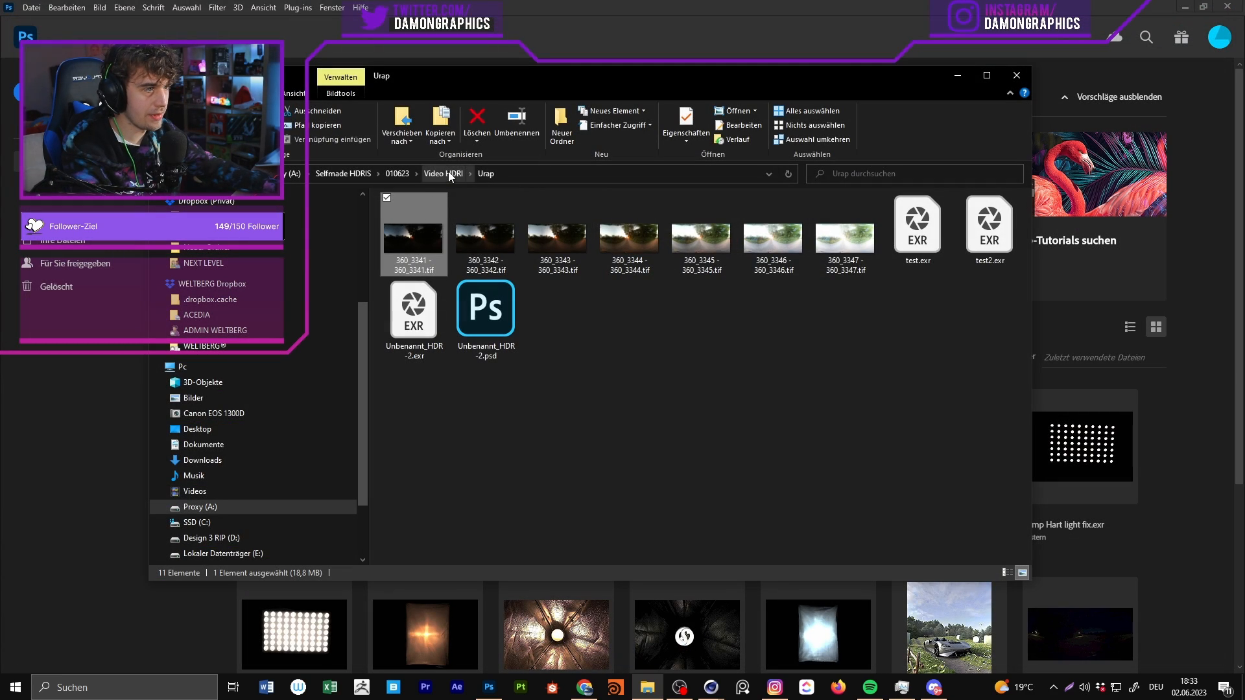
left_click(450, 174)
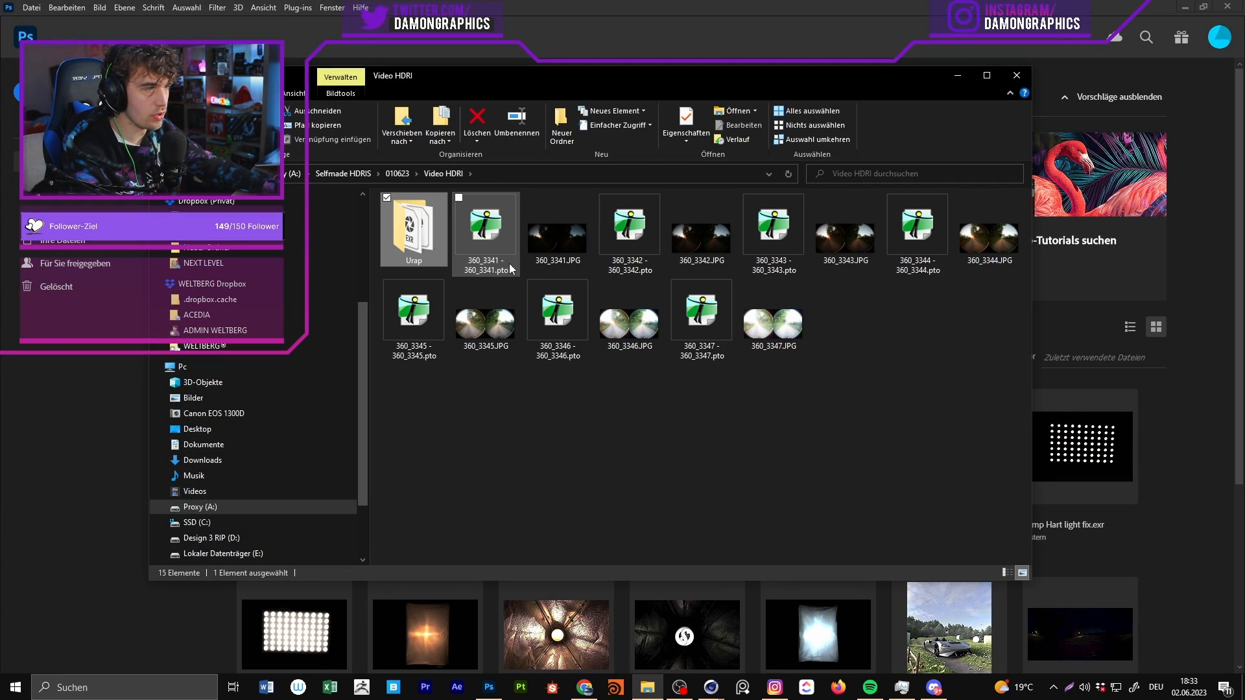
left_click(569, 235)
double_click(568, 235)
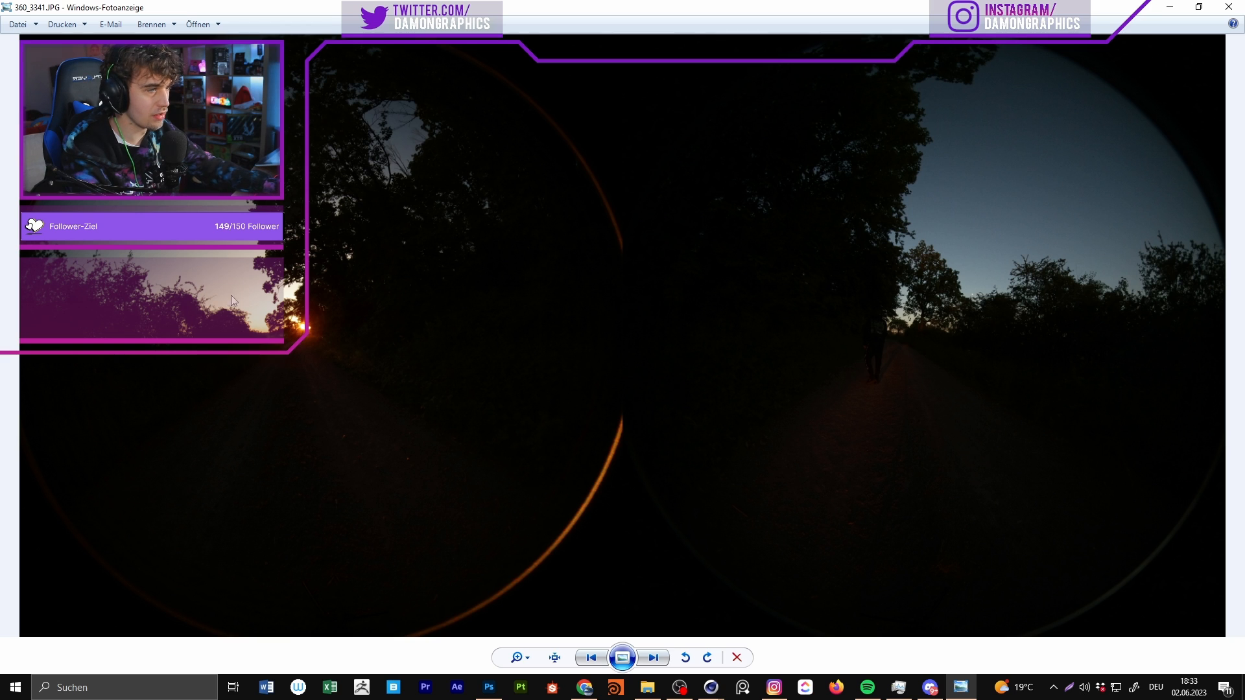
key("Escape")
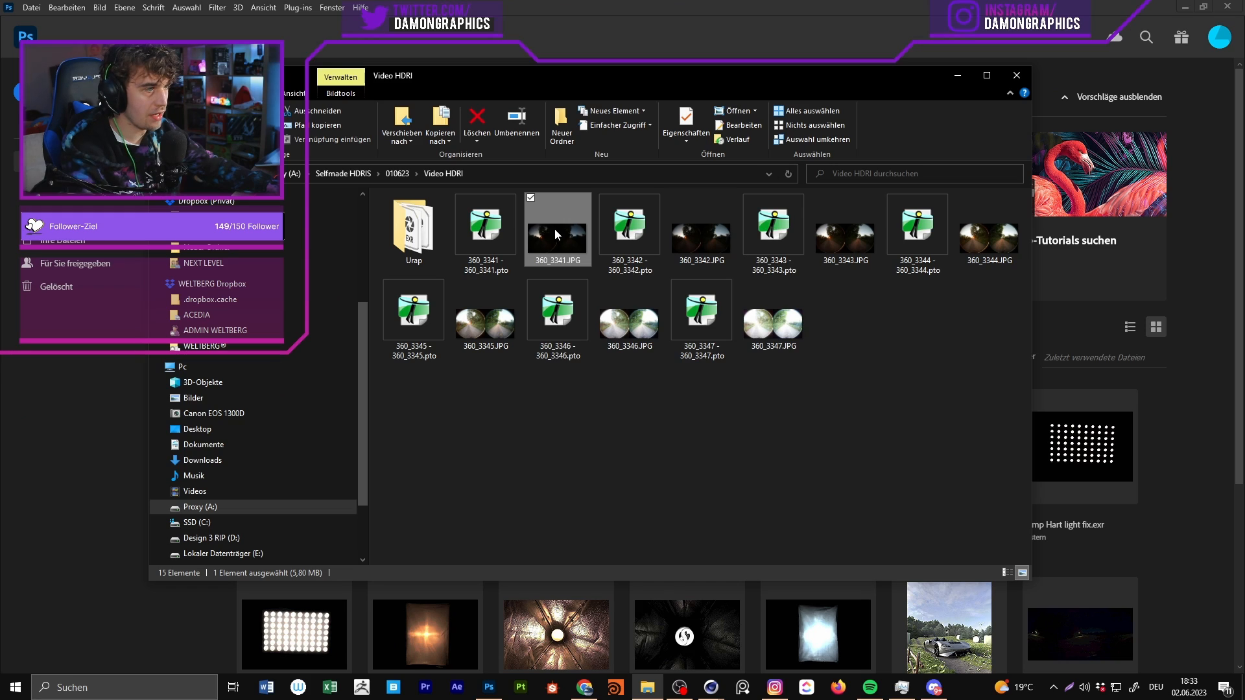
Step: Inspect the aperture, exposure time and ISO in the file properties of 360_3341.JPG
right_click(556, 231)
left_click(604, 646)
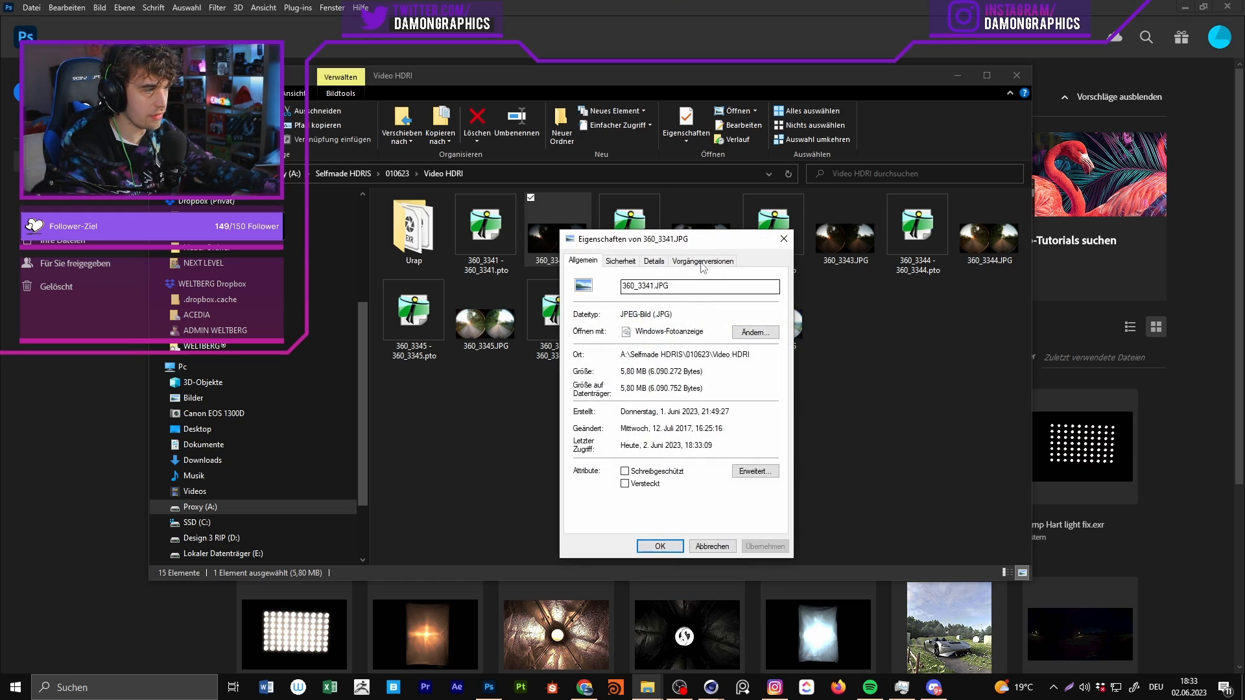
left_click_drag(649, 239, 508, 162)
left_click(509, 183)
left_click_drag(631, 235, 629, 305)
left_click(555, 286)
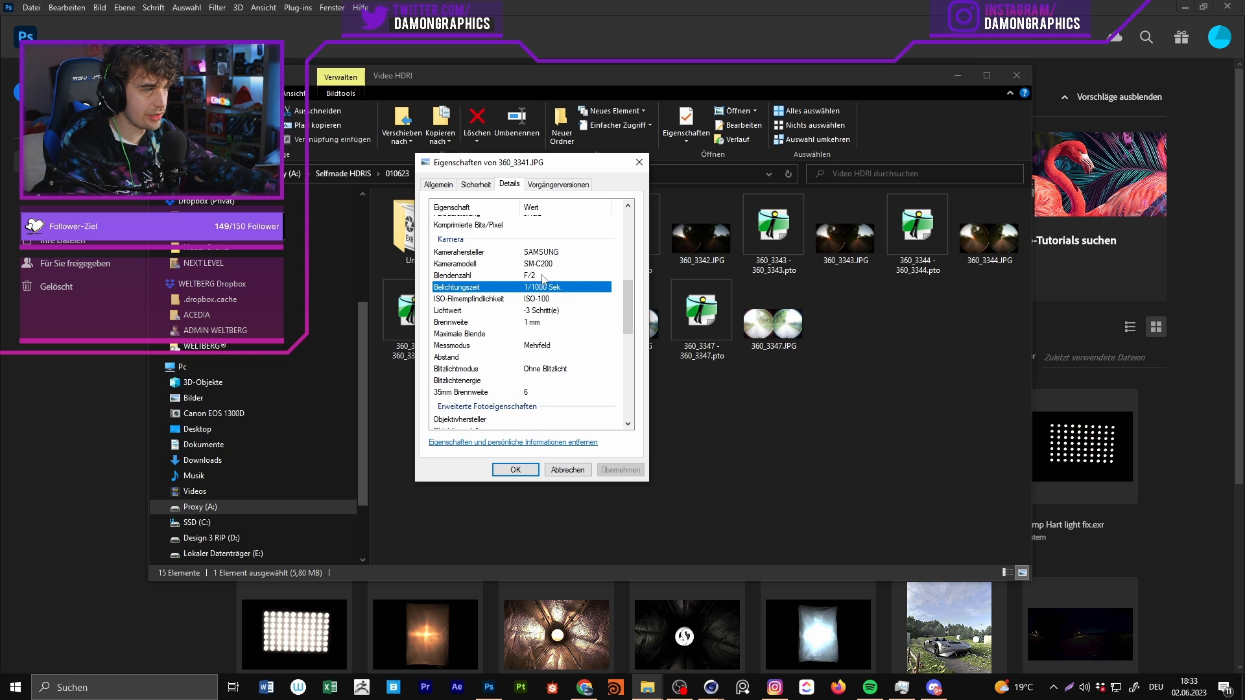
key("Escape")
Step: Select the seven stitched TIFs 360_3341 to 360_3347 in the Urap folder as the source images for the HDR merge
double_click(407, 230)
left_click(842, 262, "shift")
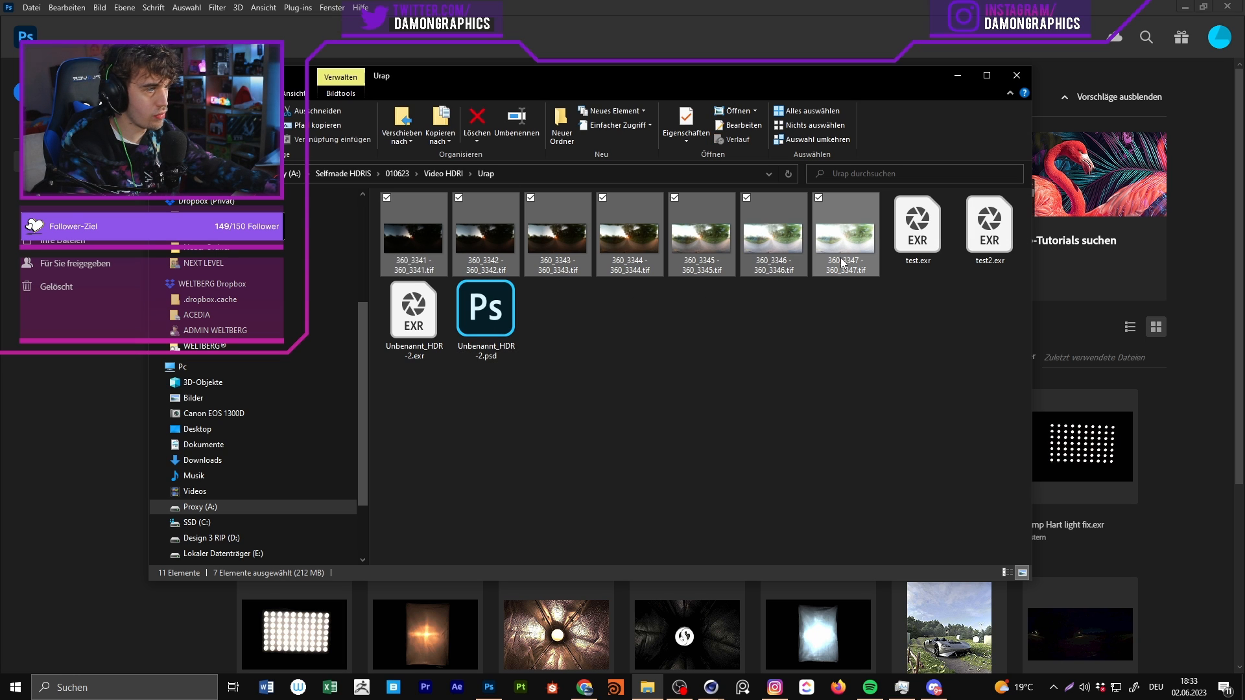
left_click_drag(654, 81, 1244, 81)
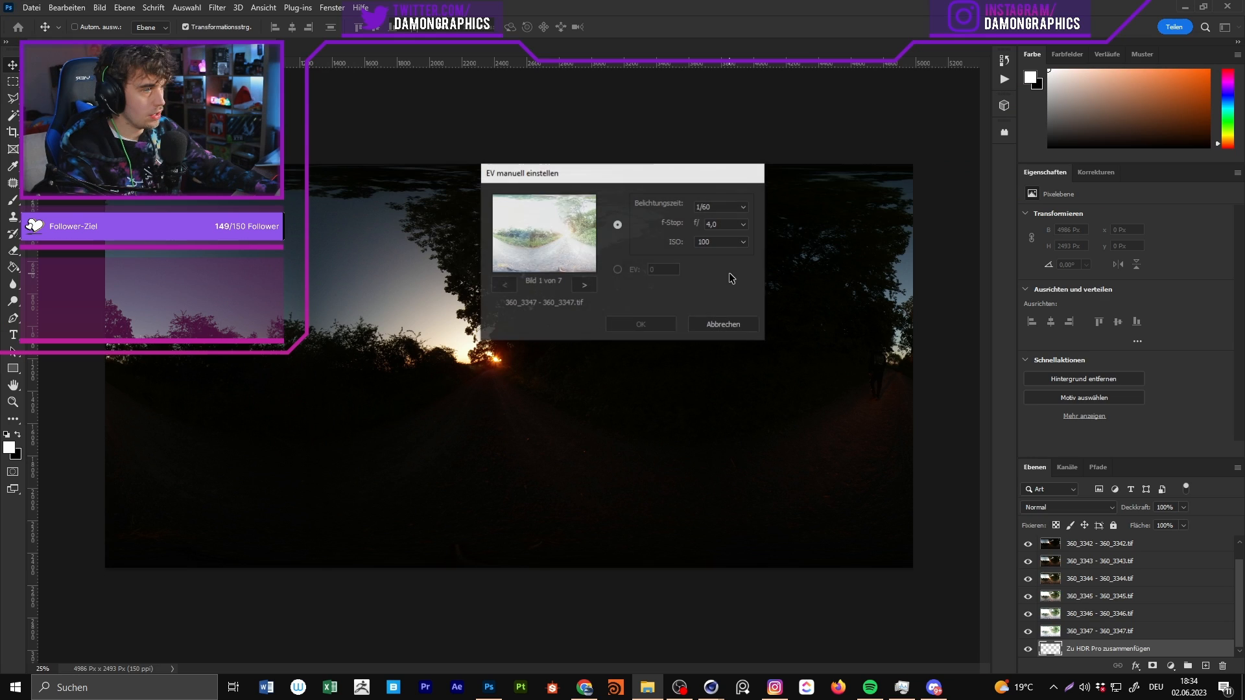
Step: Look through all seven 360° images in the manual EV settings to identify each exposure
left_click_drag(666, 176, 609, 226)
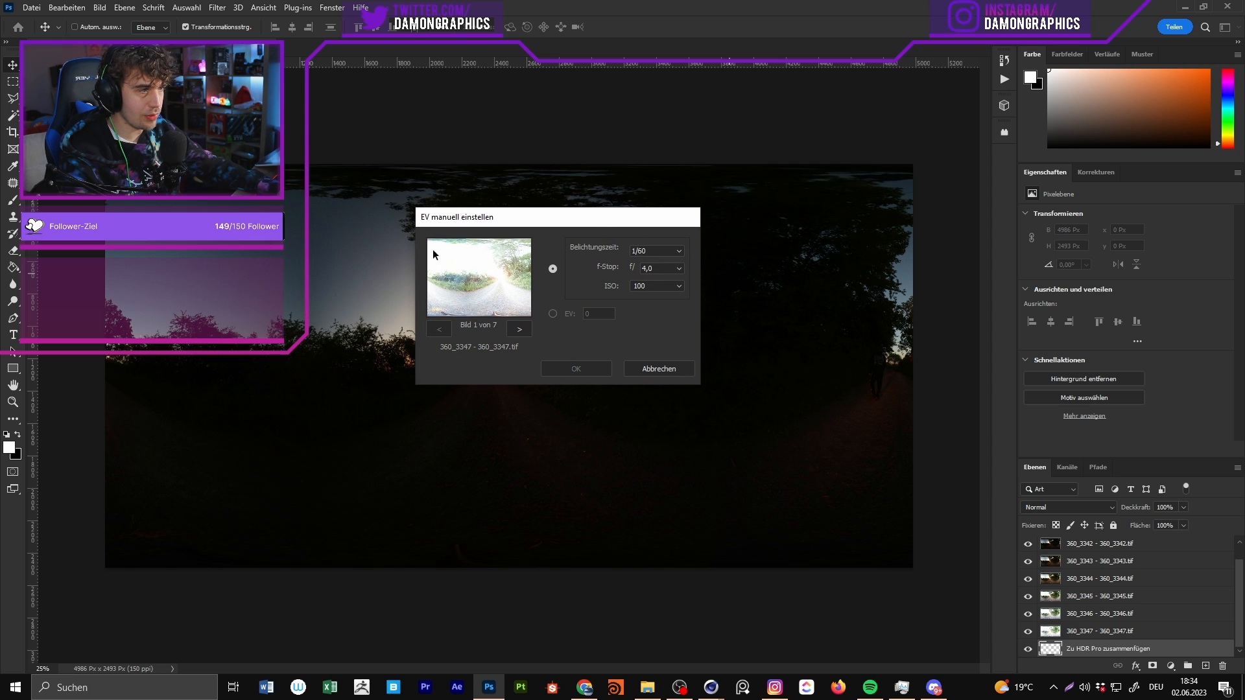
left_click(524, 333)
left_click(524, 333)
left_click(524, 333)
left_click(524, 333)
left_click(524, 334)
left_click(525, 333)
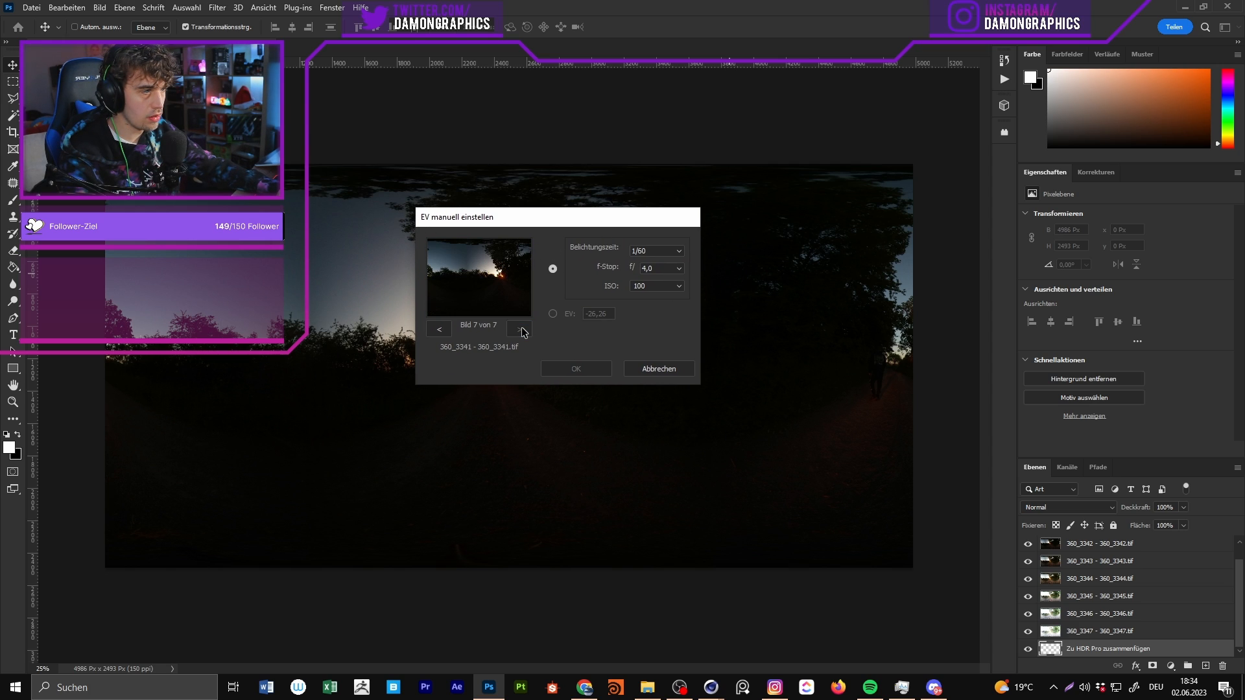
double_click(439, 334)
double_click(439, 334)
left_click(439, 334)
left_click(439, 334)
left_click(513, 328)
double_click(513, 328)
double_click(513, 328)
left_click(516, 331)
Step: Return to the Video HDRI folder in File Explorer and display the camera details of 360_3341.JPG
left_click_drag(1244, 133, 641, 99)
left_click(738, 240)
left_click_drag(749, 97, 278, 100)
right_click(649, 247)
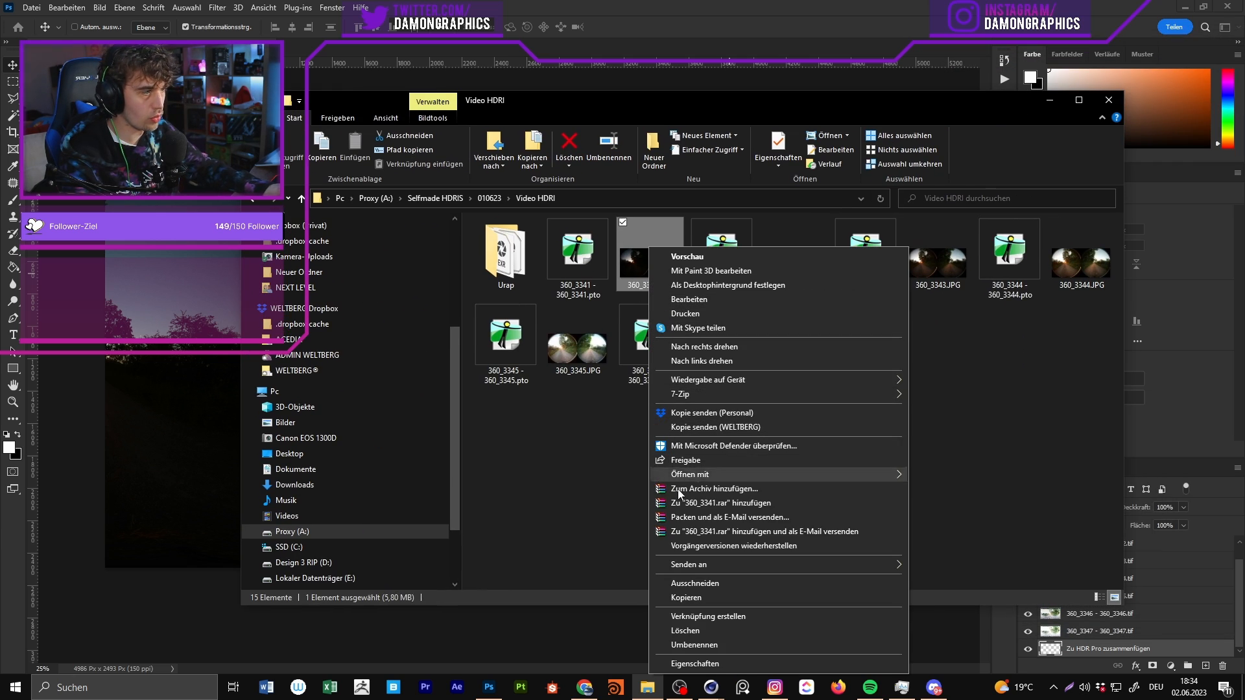
left_click(695, 663)
left_click(748, 283)
left_click_drag(867, 319, 877, 397)
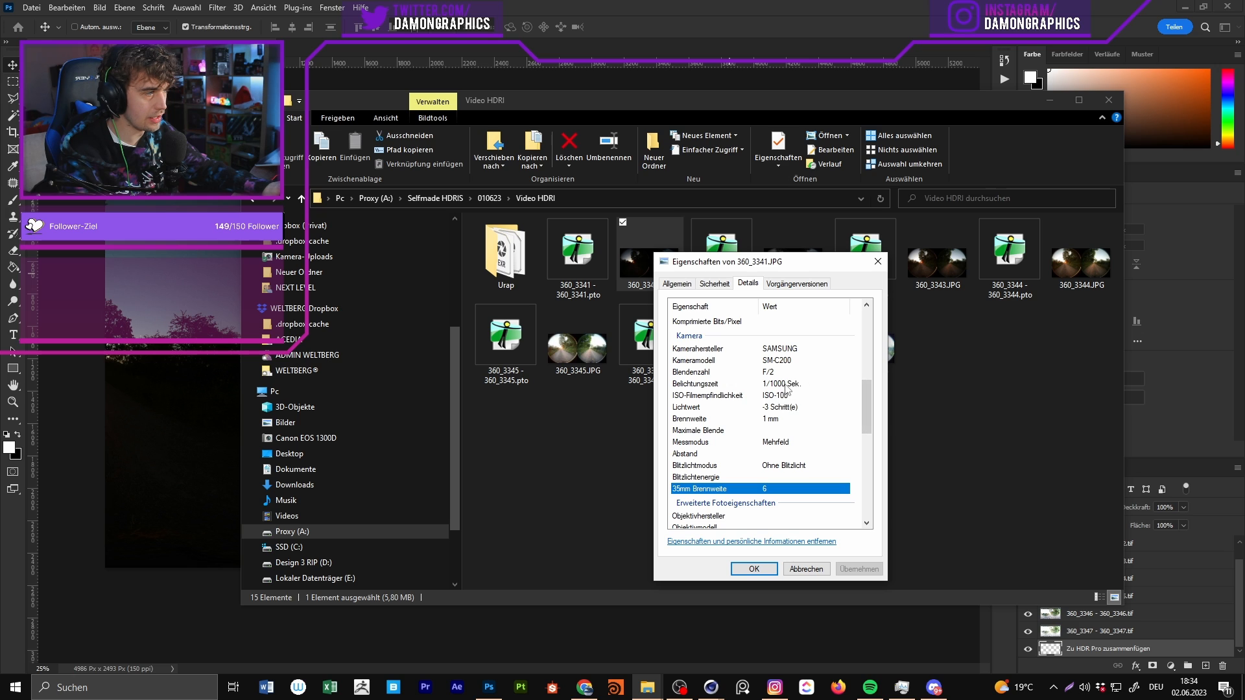
Step: Set the f-stop of 360_3341.tif to 2 and its exposure time to 1/100, consulting the JPG's camera details
left_click_drag(764, 100, 1244, 39)
left_click_drag(570, 222, 449, 199)
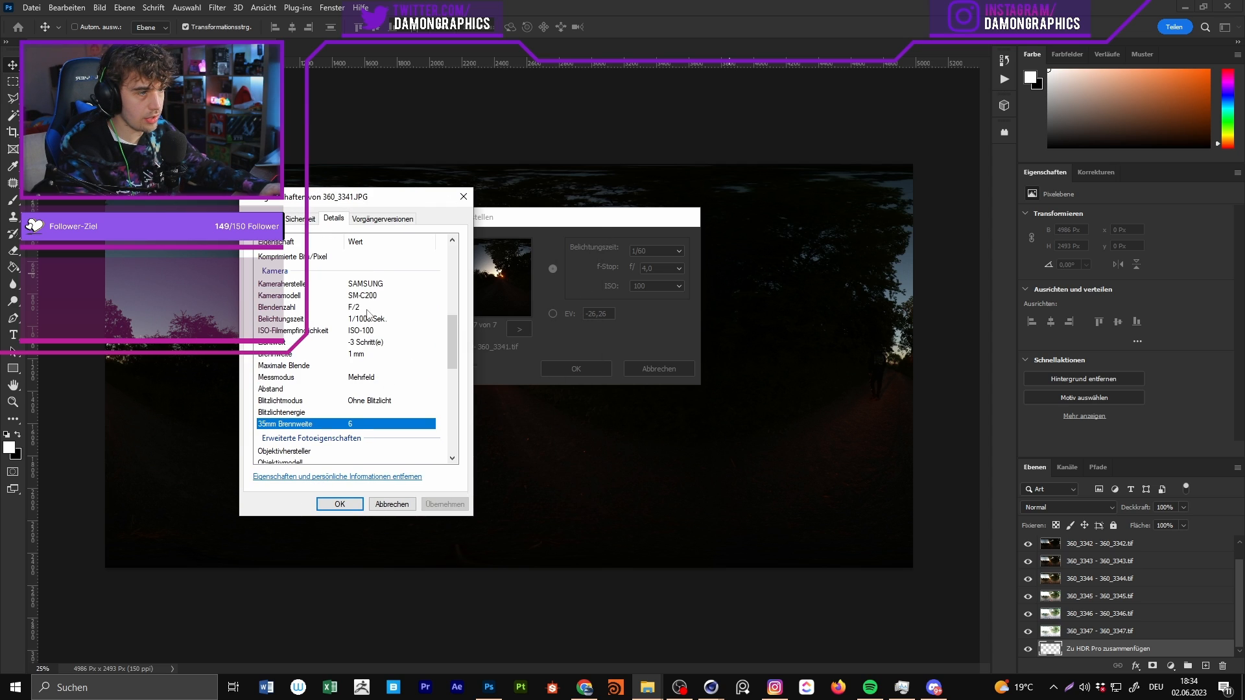
left_click(665, 269)
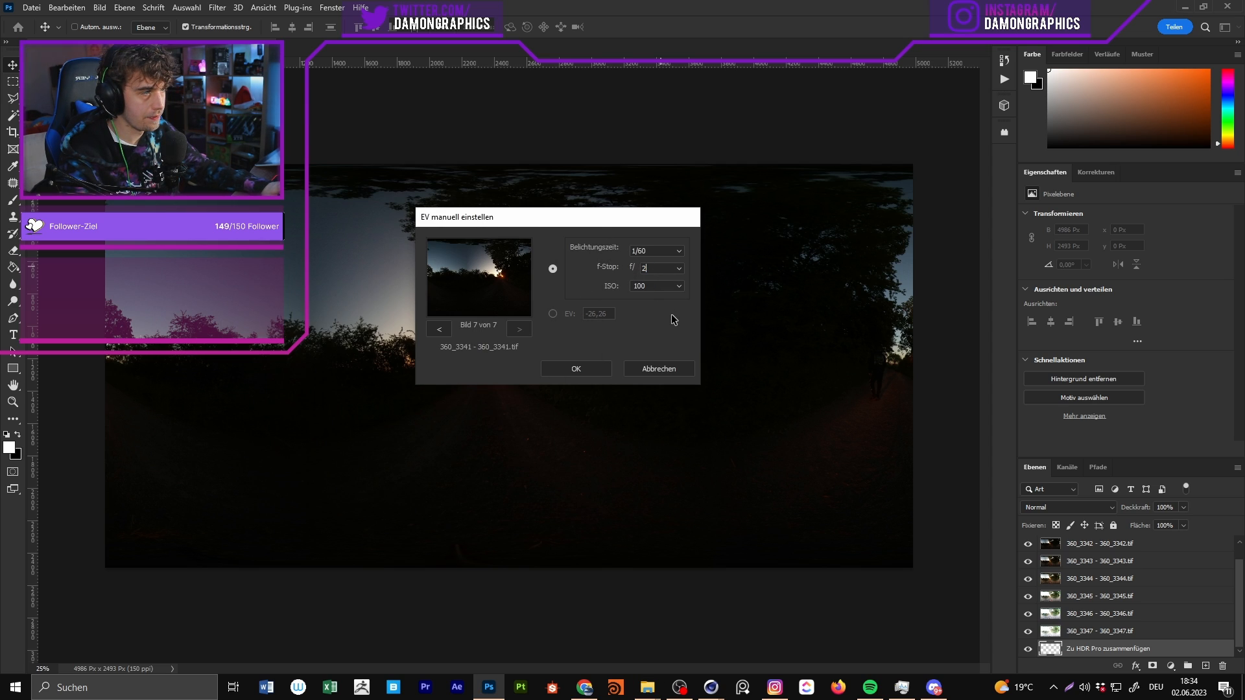
mouse_move(647, 687)
left_click(664, 659)
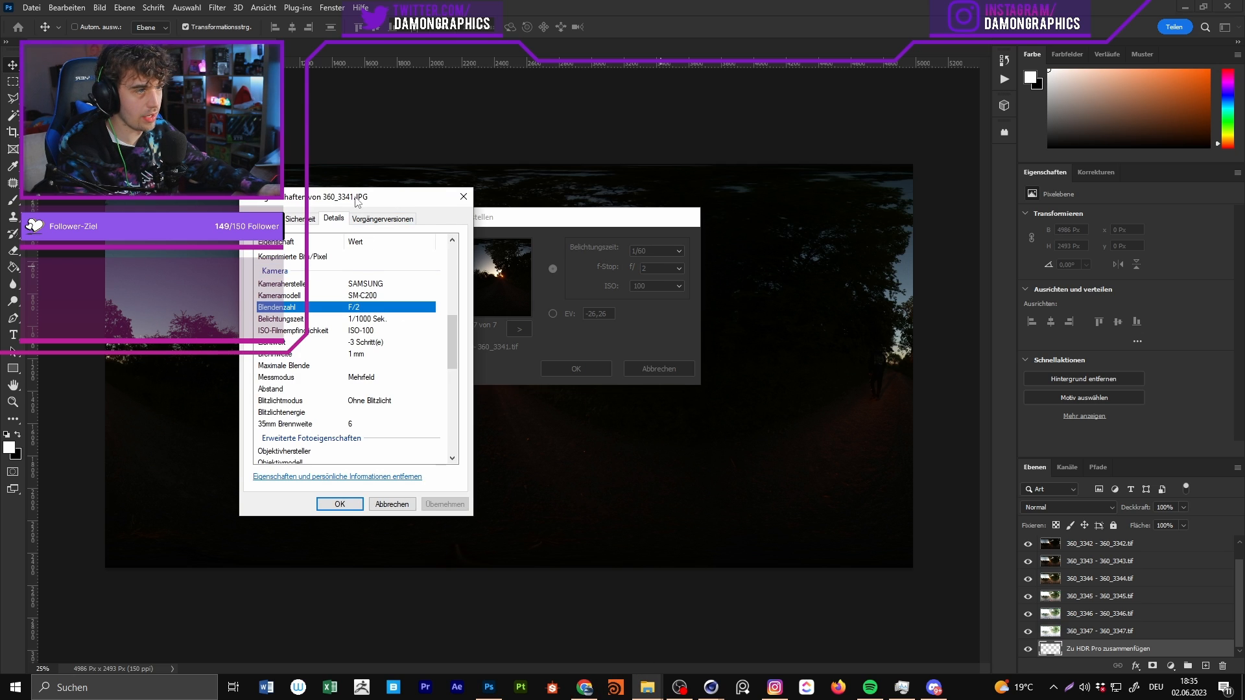
left_click_drag(358, 199, 1244, 160)
left_click(654, 253)
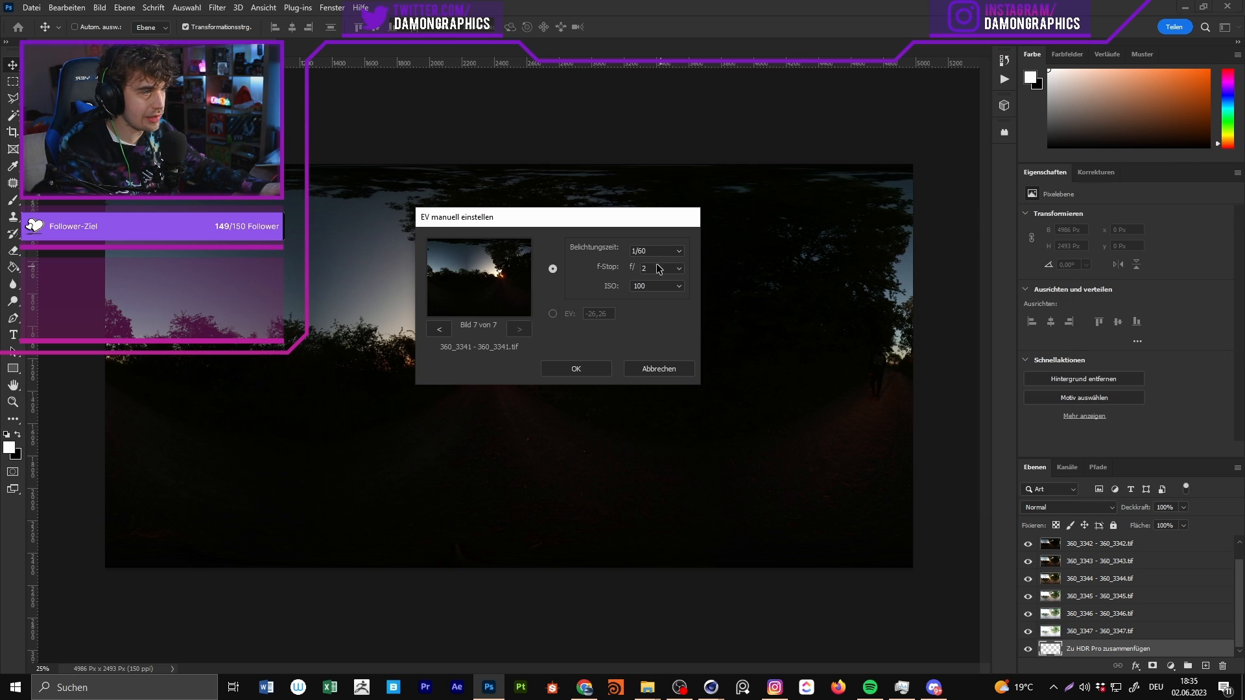
type("100")
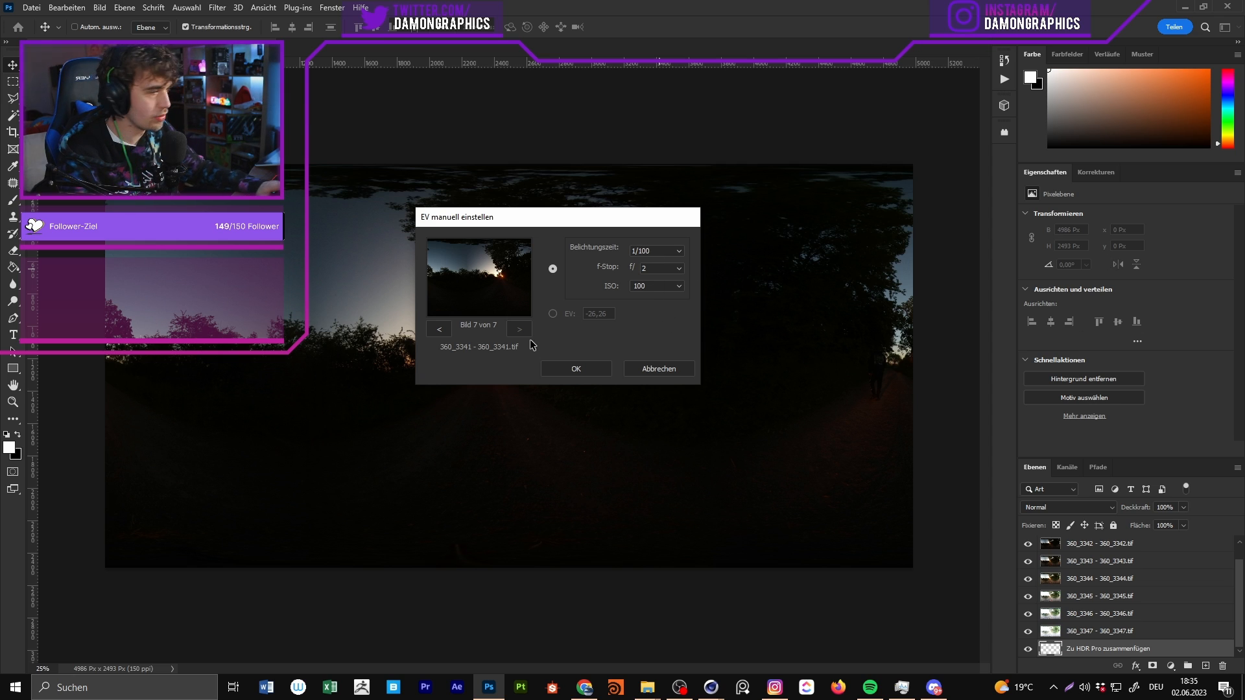
Step: Review the exposure time, f-stop and ISO of every image from 360_3347.tif to 360_3341.tif in the manual EV settings
left_click(436, 328)
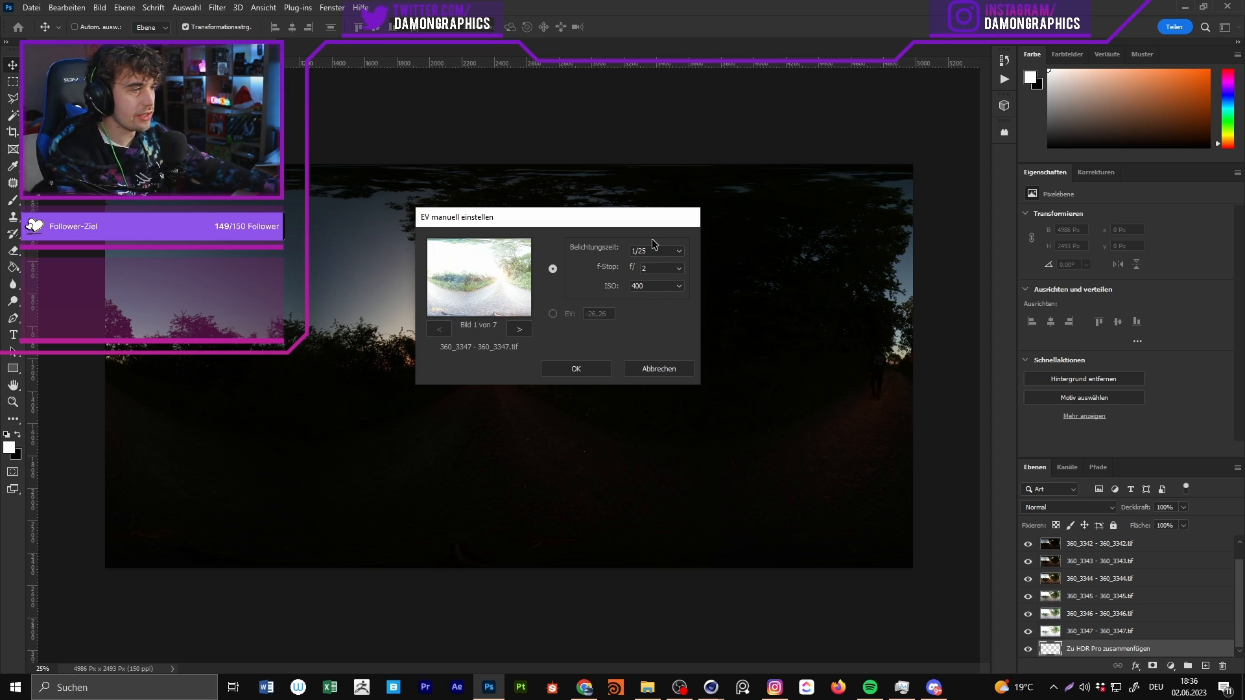
left_click(519, 329)
left_click(518, 329)
left_click(519, 329)
left_click(519, 329)
left_click(519, 329)
left_click(518, 330)
left_click(453, 329)
left_click(445, 331)
left_click(444, 331)
left_click(445, 331)
left_click(444, 331)
left_click(445, 331)
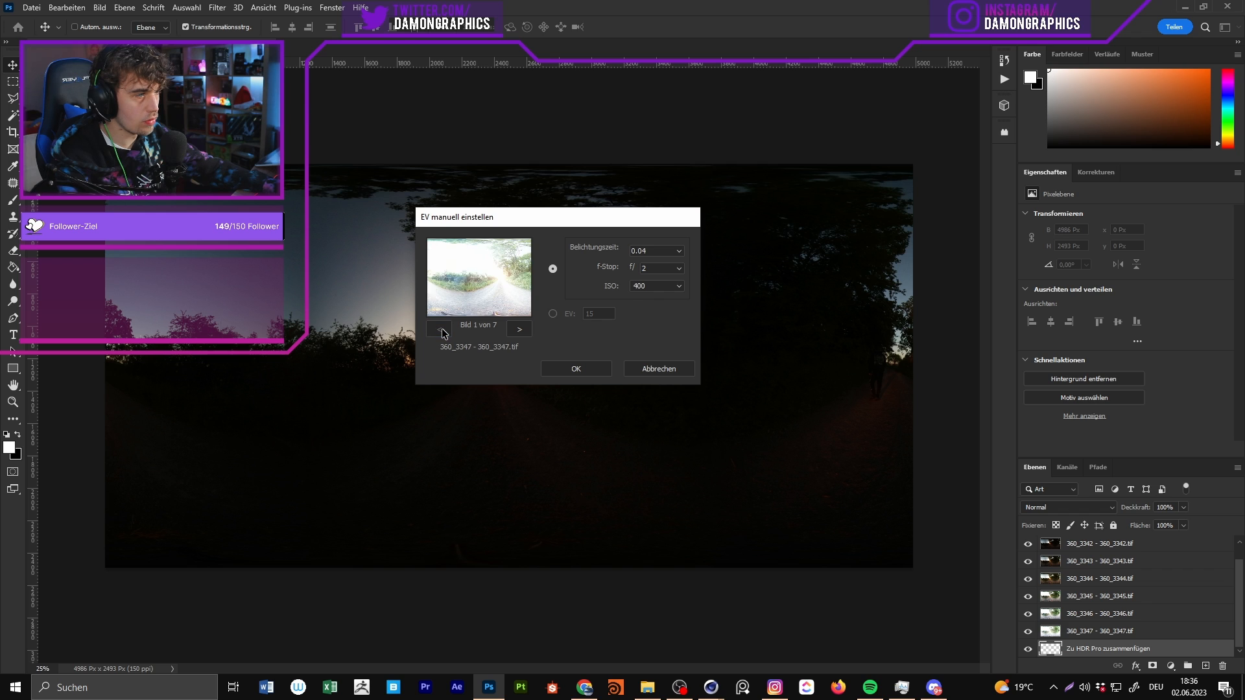
left_click(523, 330)
left_click(523, 330)
left_click(523, 330)
left_click(523, 330)
left_click(524, 330)
left_click(523, 330)
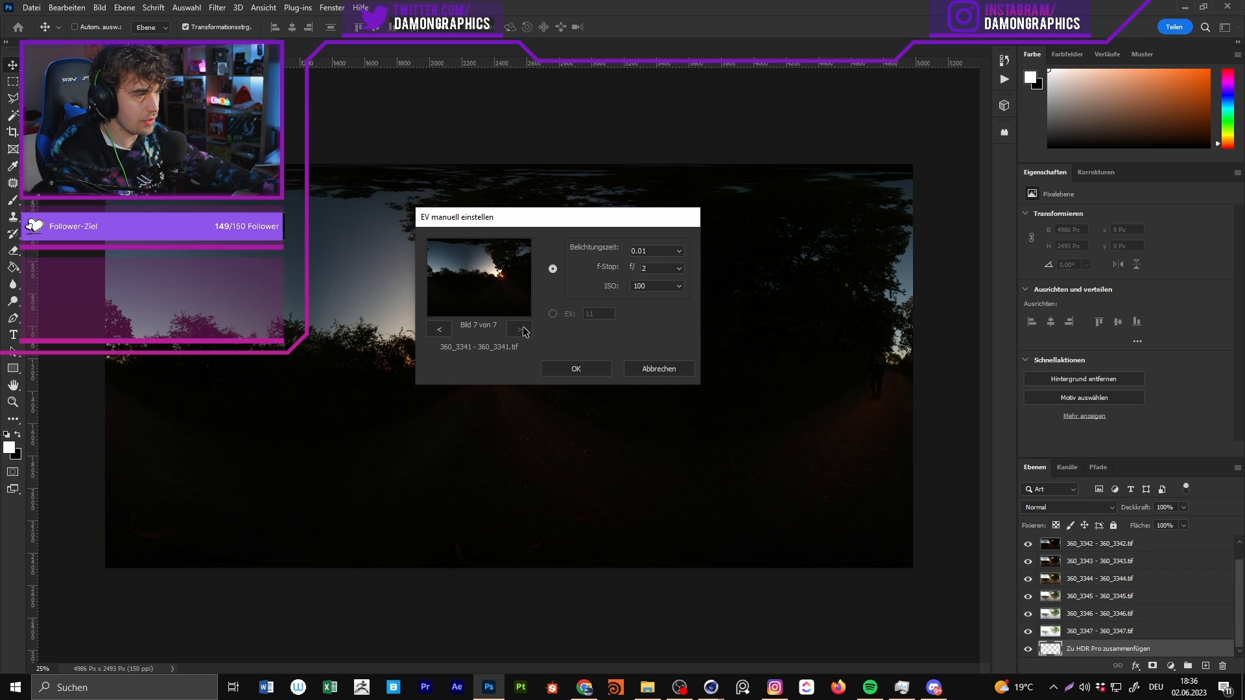
Step: Accept the manual EV settings, raise the white point preview slightly and complete the 32-bit HDR merge of the panorama
left_click(577, 369)
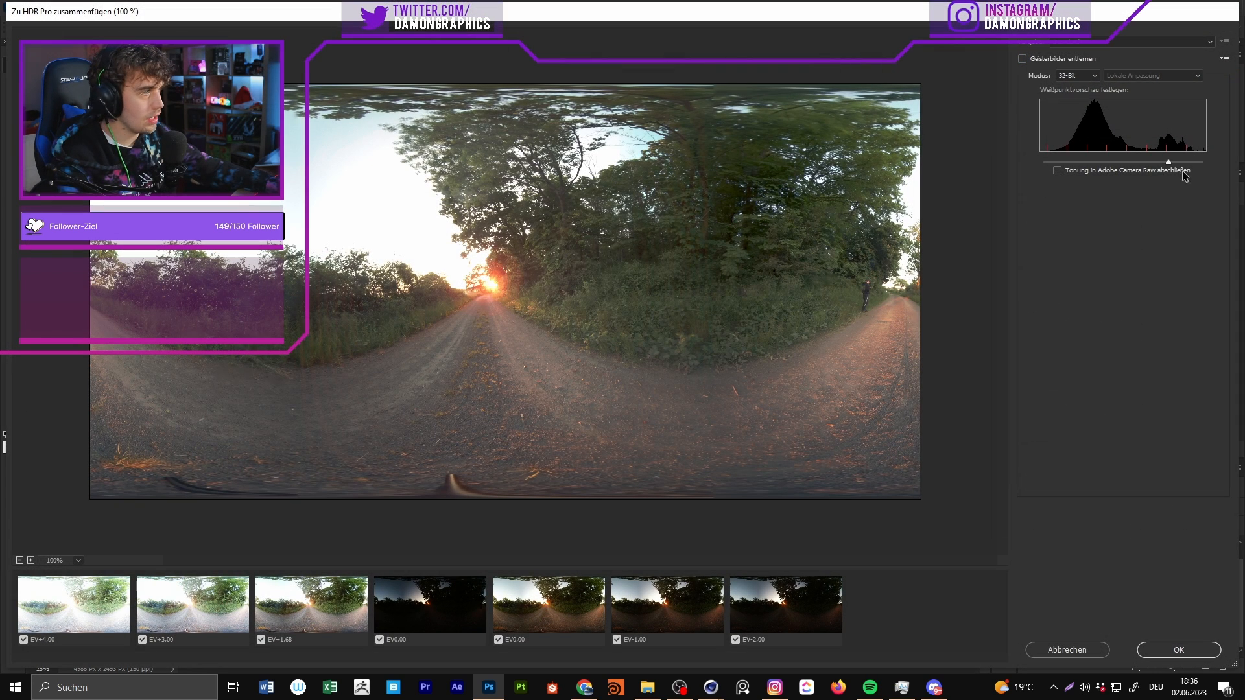
mouse_move(1169, 164)
left_mouse_down()
mouse_move(1106, 165)
mouse_move(1214, 172)
mouse_move(1174, 174)
left_mouse_up()
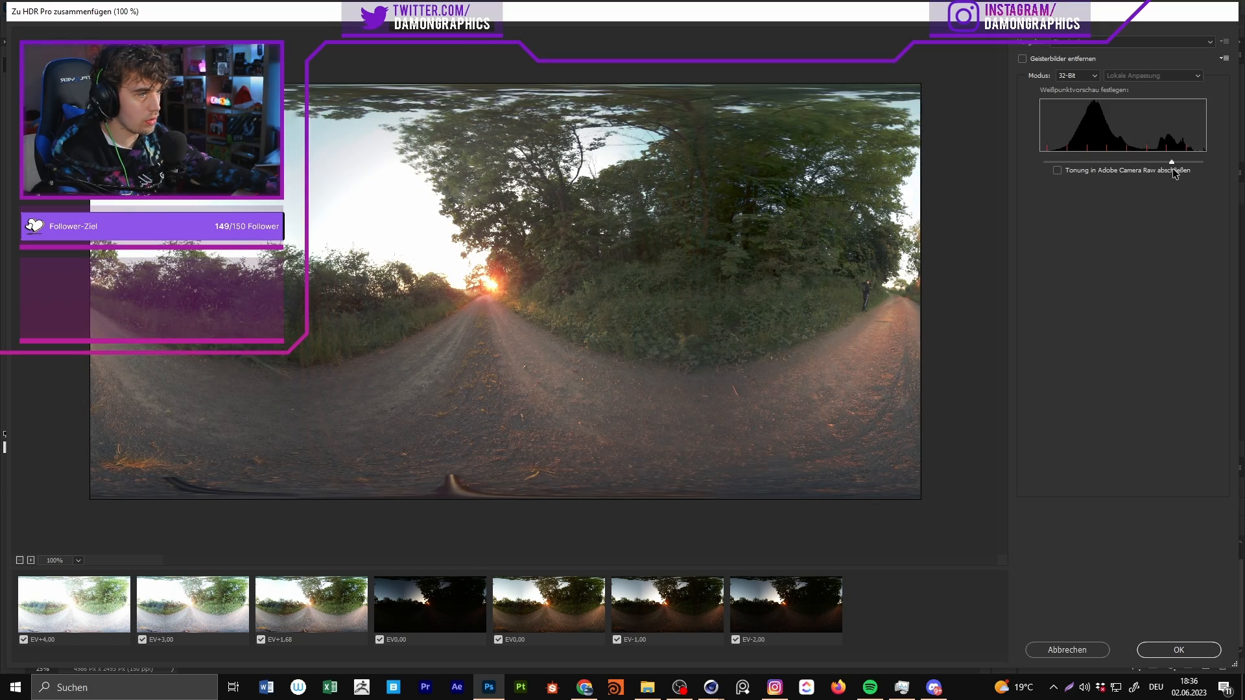
left_click(1190, 651)
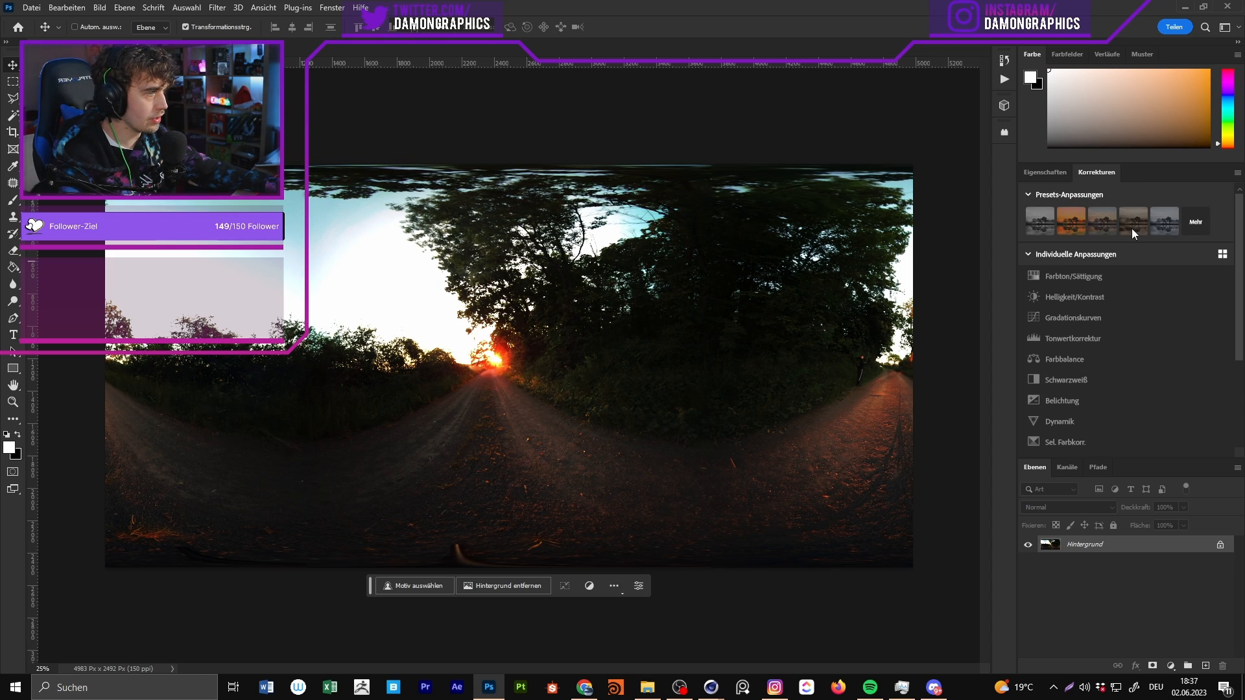
Step: Add an Exposure adjustment layer above the merged panorama and lower its exposure to about -5.57
scroll(1102, 324, "down", 4)
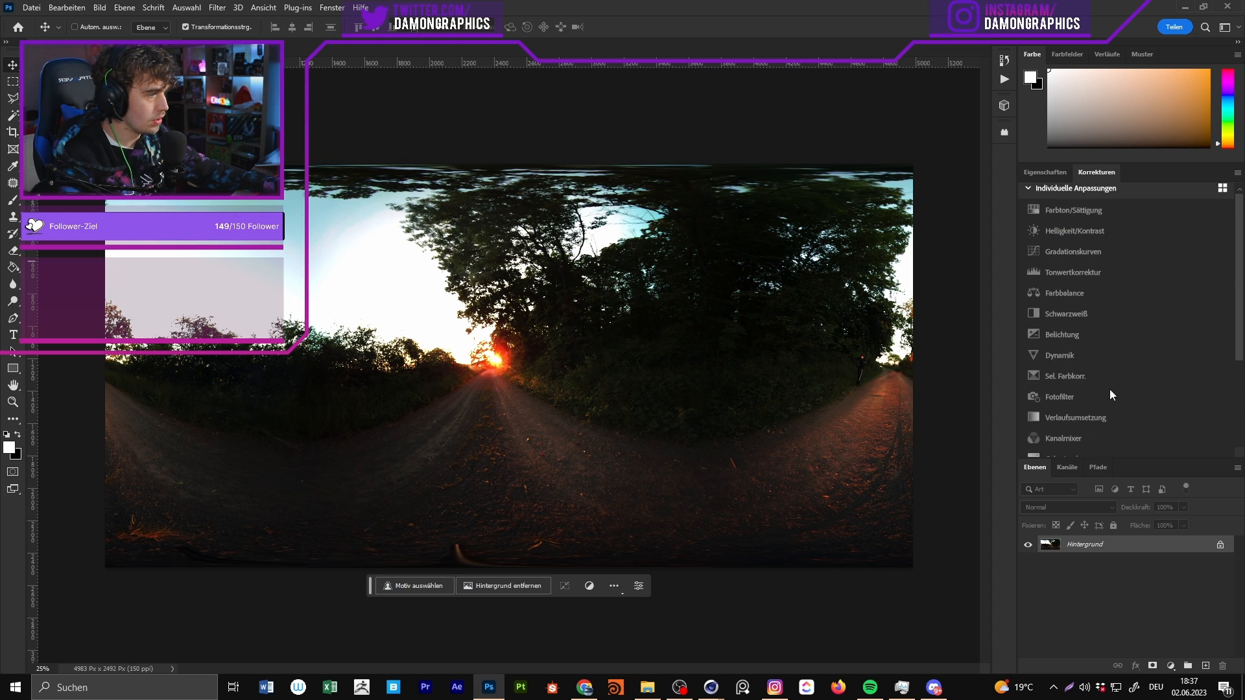
left_click(1171, 667)
left_click(1148, 518)
left_click_drag(1080, 245, 1062, 247)
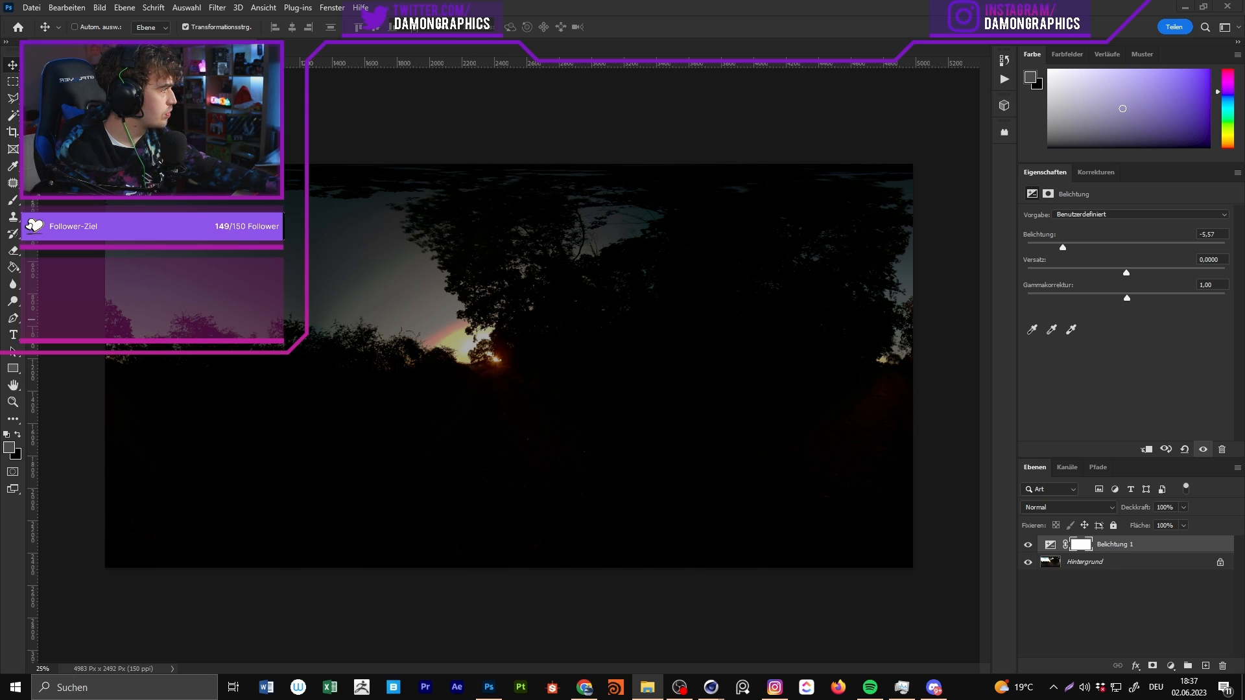
Step: Place 360_3344.tif in the document and move it beneath the Exposure adjustment layer for comparison with the merged HDR
left_click(430, 297)
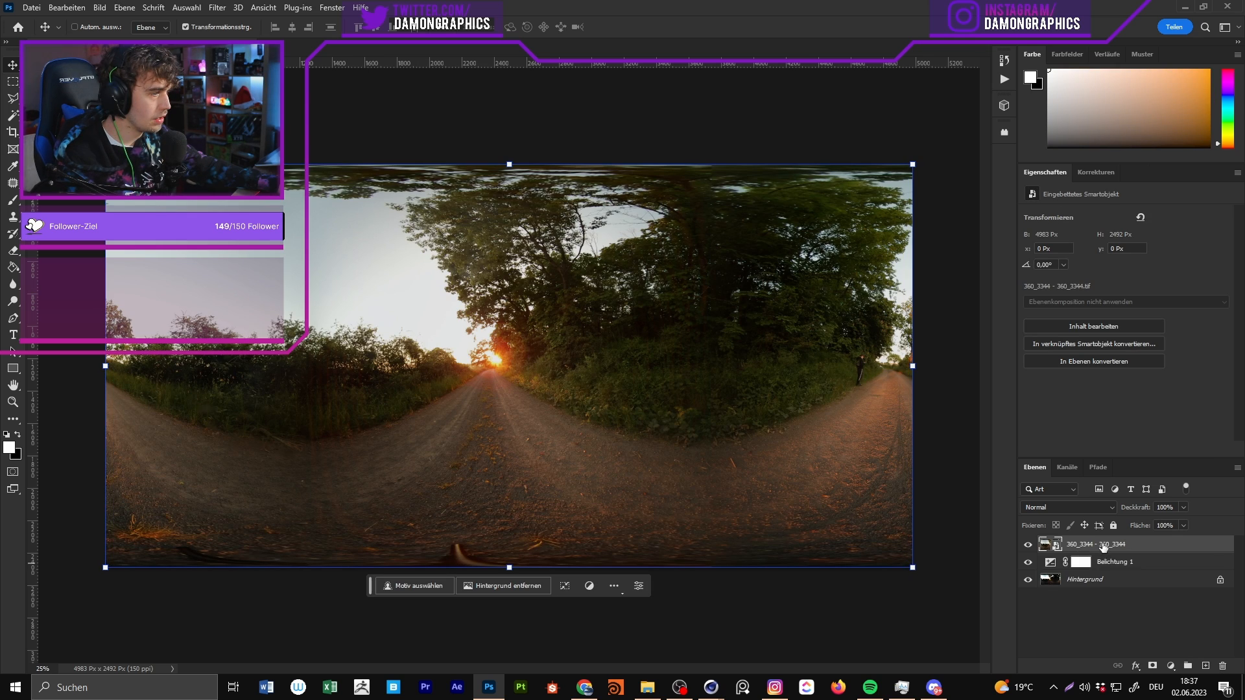
left_click_drag(1102, 546, 1109, 568)
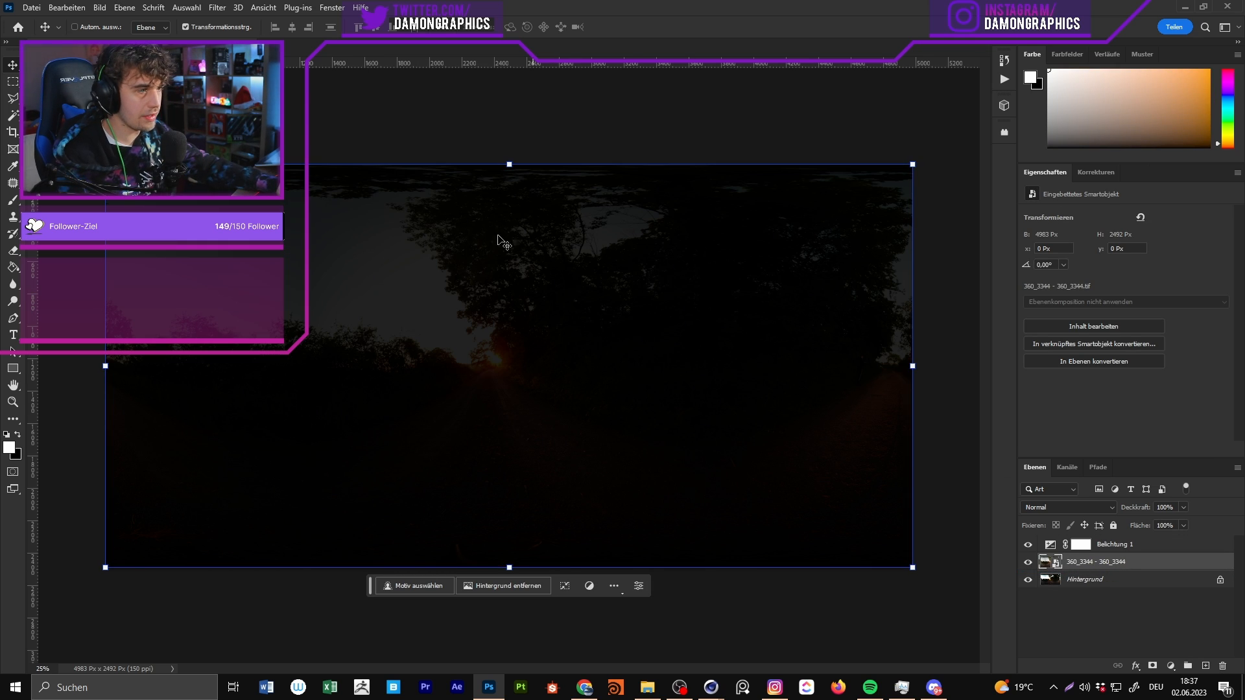
scroll(440, 342, "up", 8, "alt")
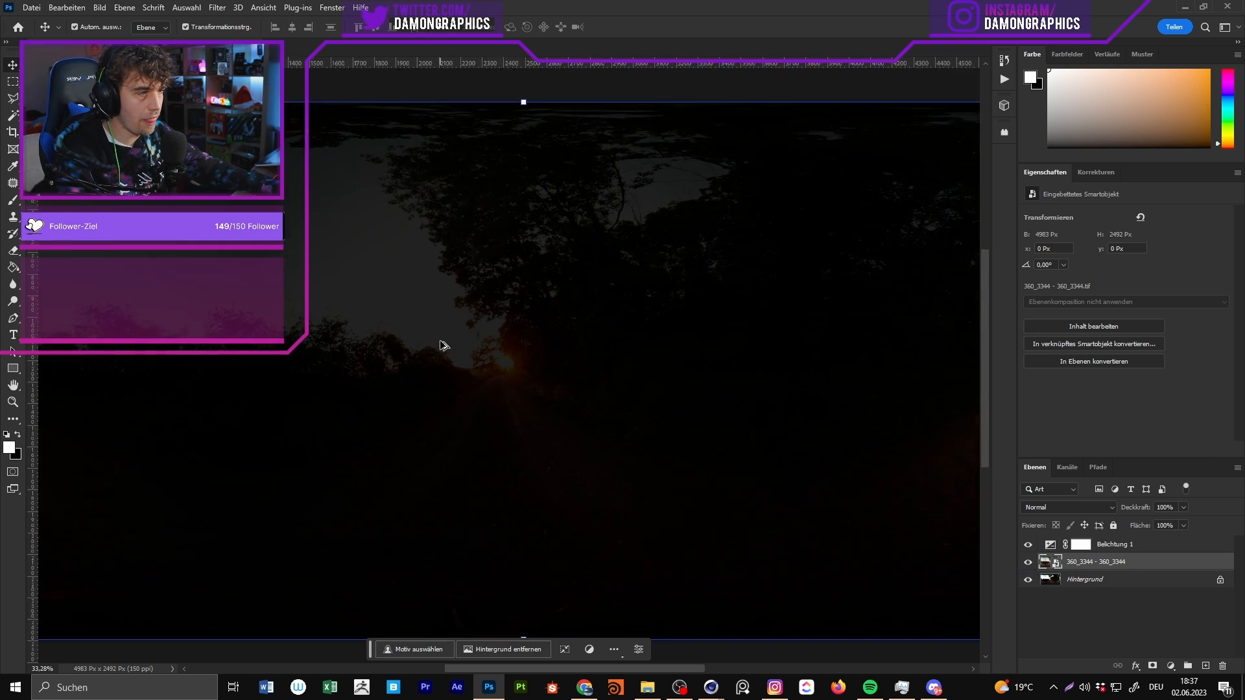
scroll(440, 342, "down", 7, "alt")
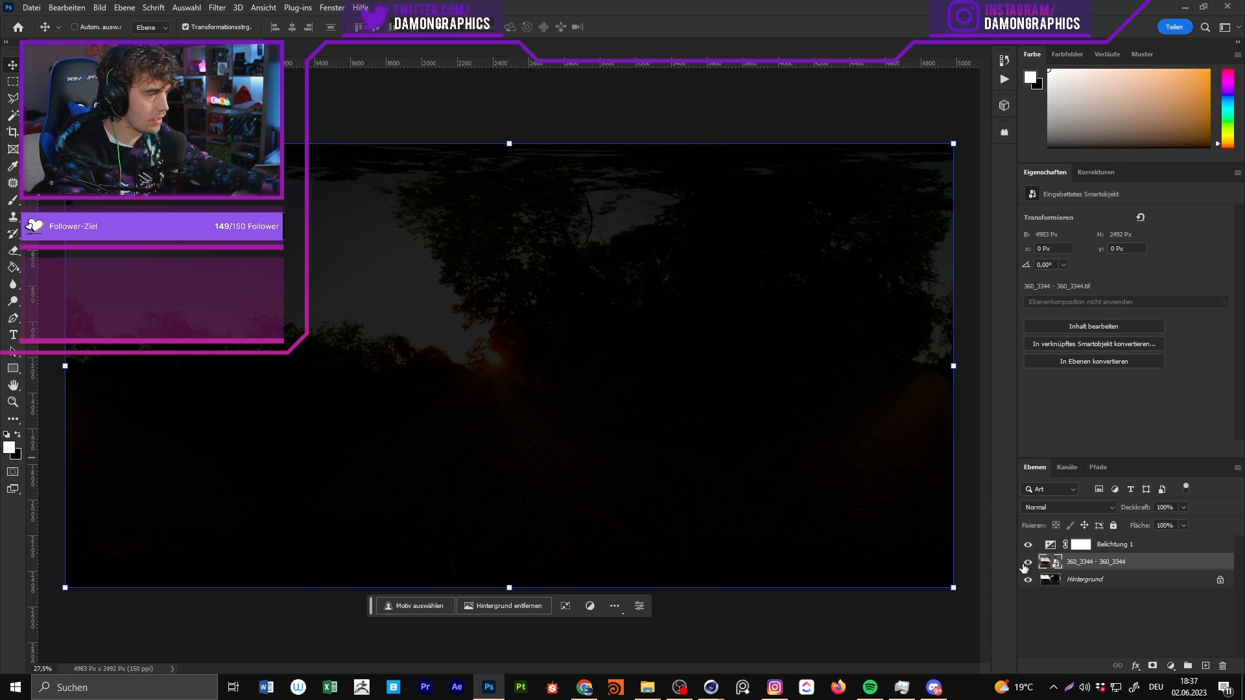
Step: Hide the placed 360_3344 layer and examine the sky and sun area of the darkened HDR panorama
left_click(1027, 562)
scroll(512, 358, "down", 1, "alt")
scroll(512, 359, "up", 6, "alt")
scroll(494, 366, "down", 5, "alt")
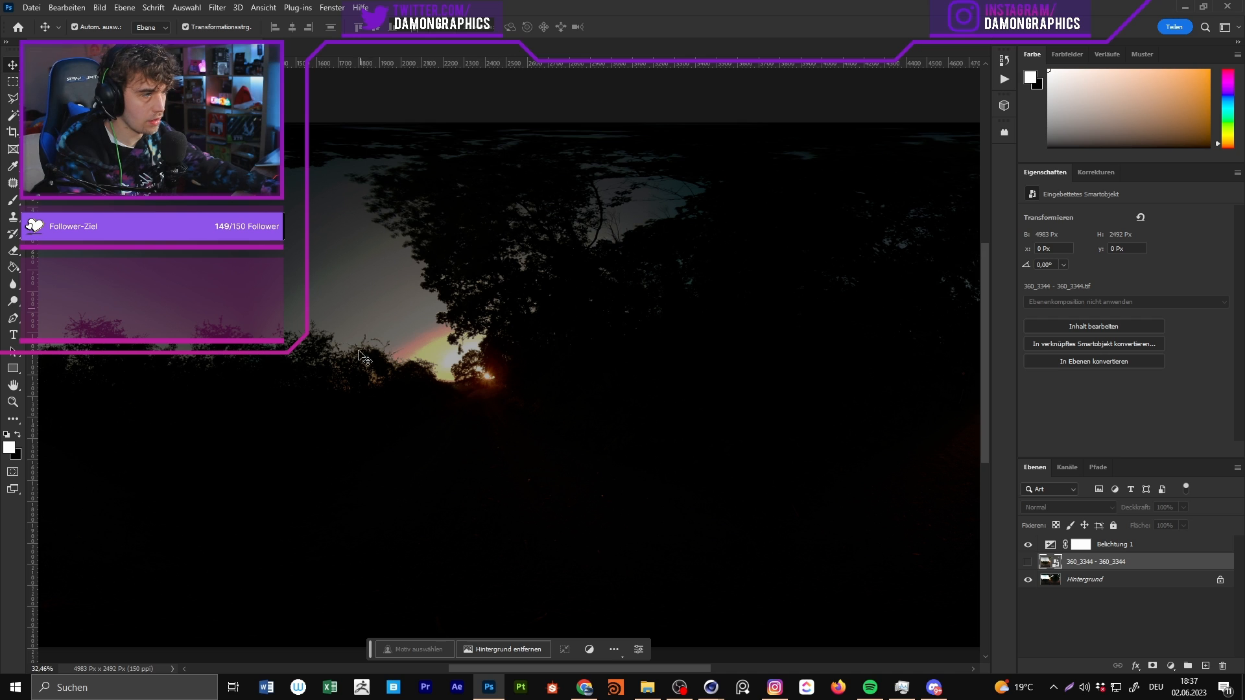
scroll(622, 419, "down", 1, "alt")
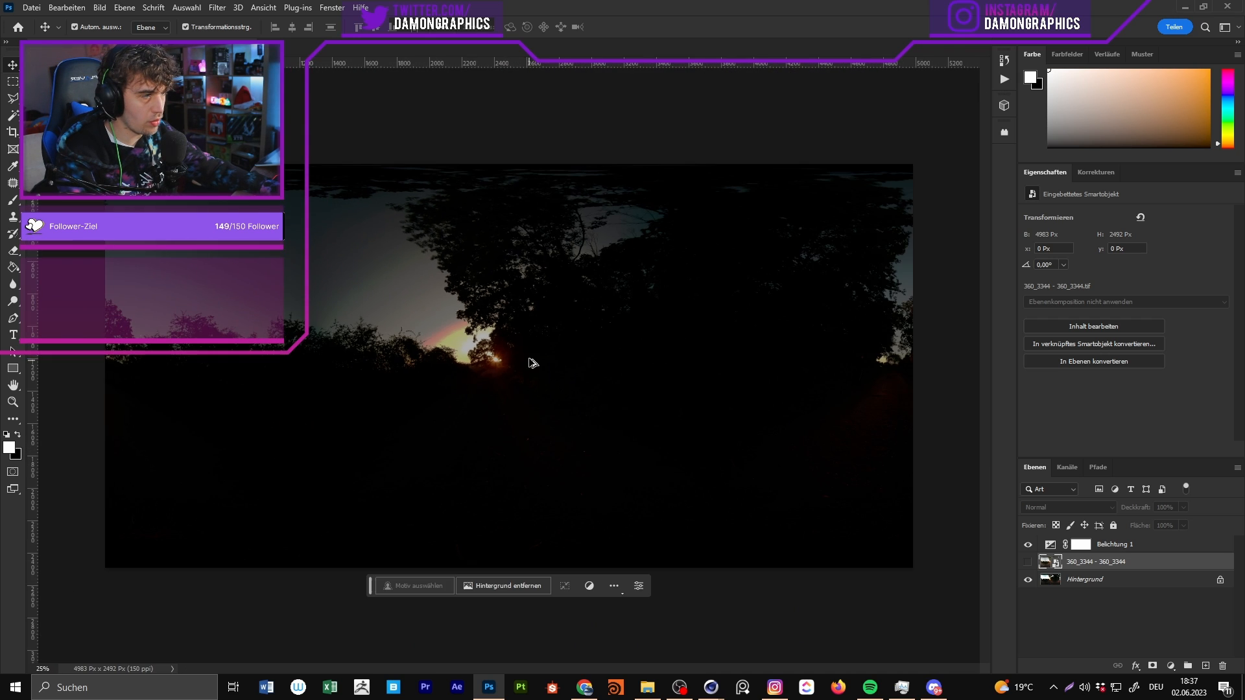
Step: Raise the Exposure adjustment to about +5.57 and delete the placed 360_3344 layer
left_click(1112, 544)
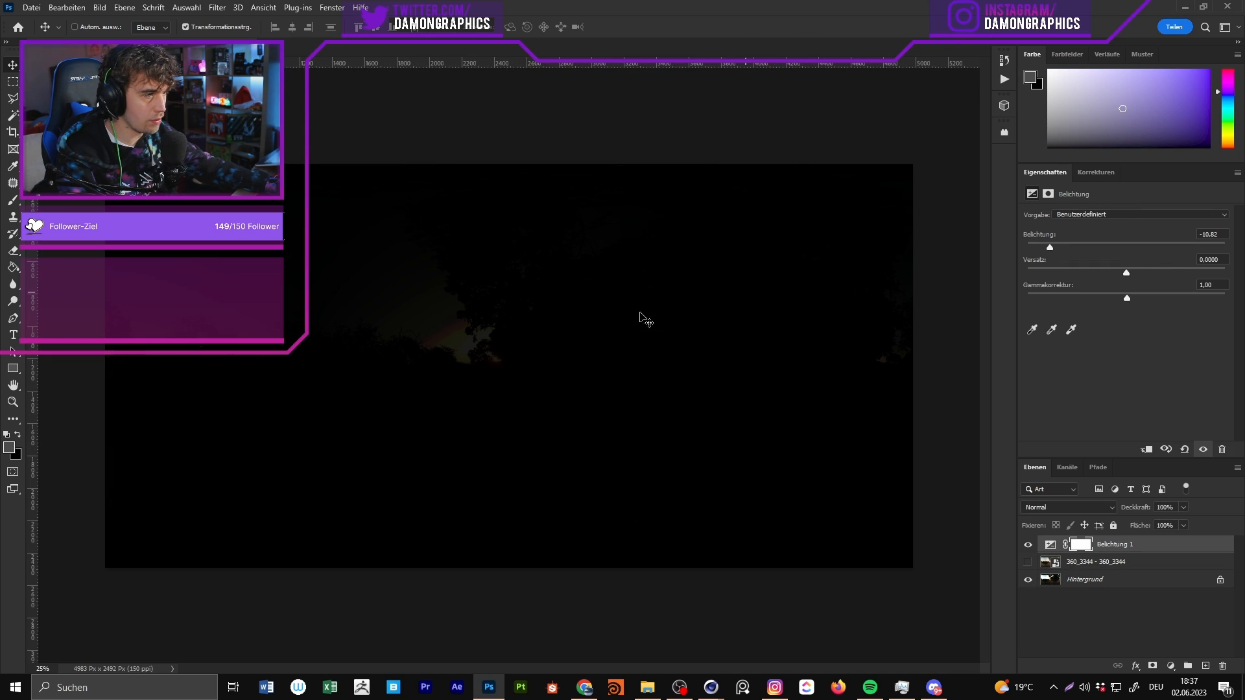
left_click_drag(1069, 243, 1150, 250)
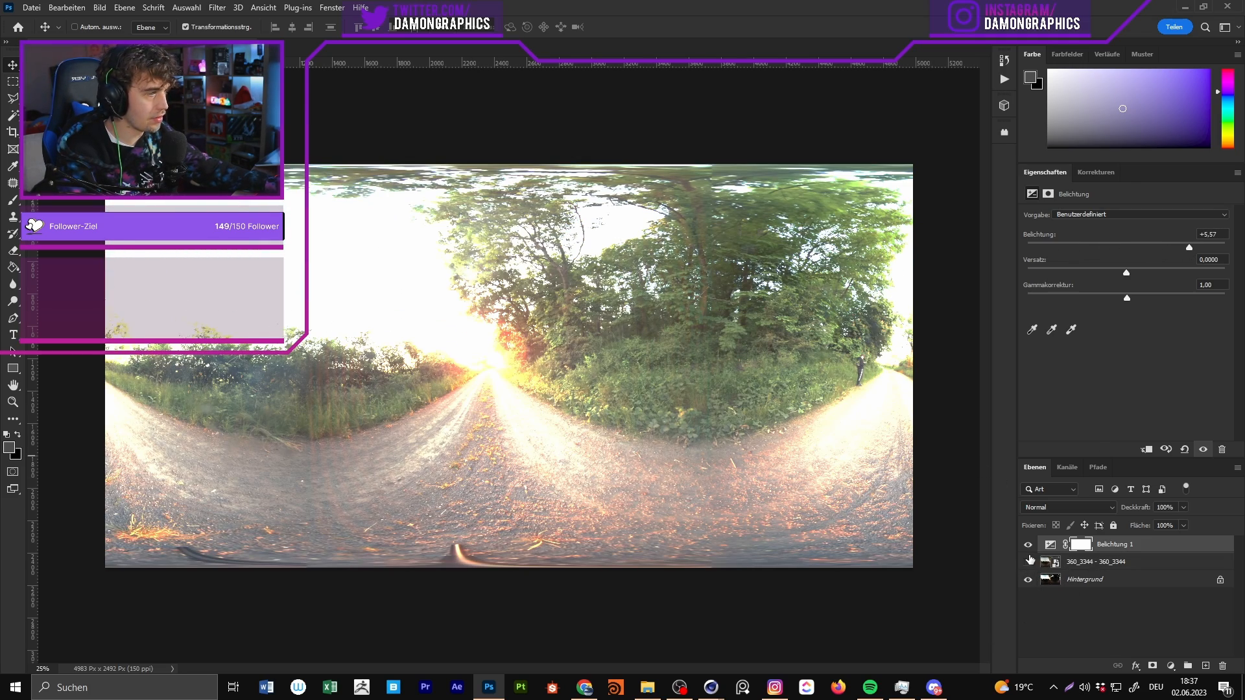
left_click(1119, 568)
key("Delete")
left_click(1028, 548)
left_click(1028, 548)
left_click(1146, 548)
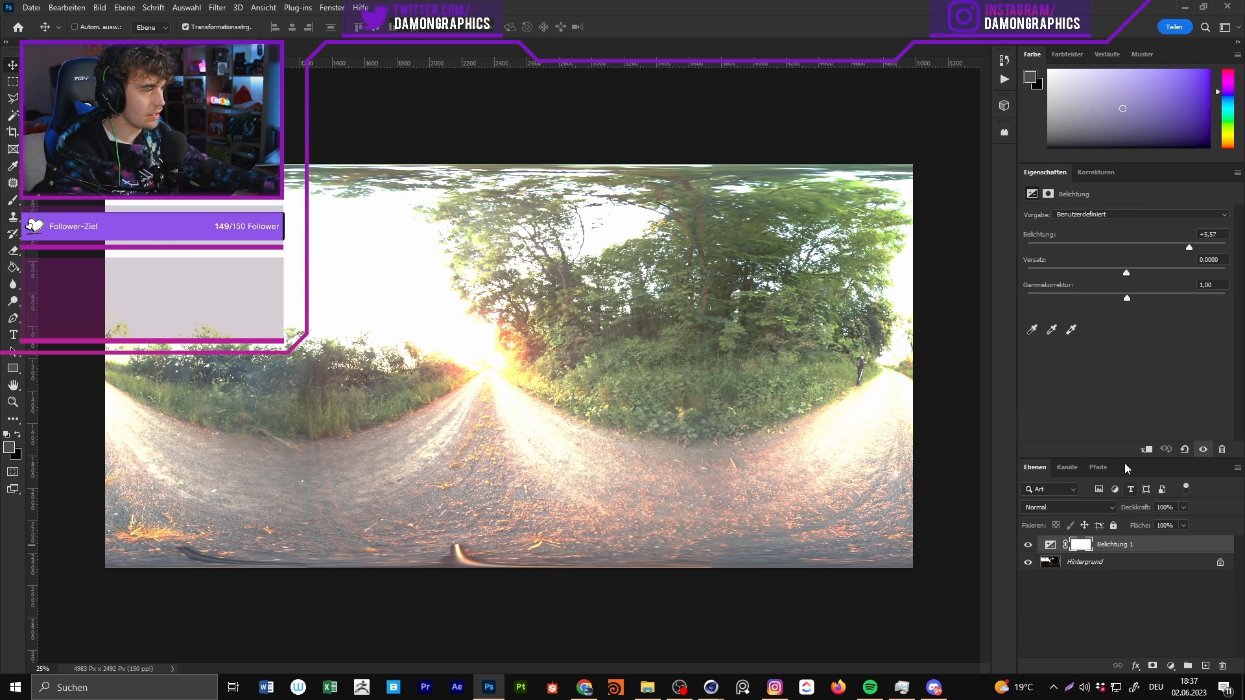
Step: Lower the Exposure adjustment to about -0.59, inspect the panorama around the sun and readjust the exposure
left_click_drag(1153, 242, 1117, 249)
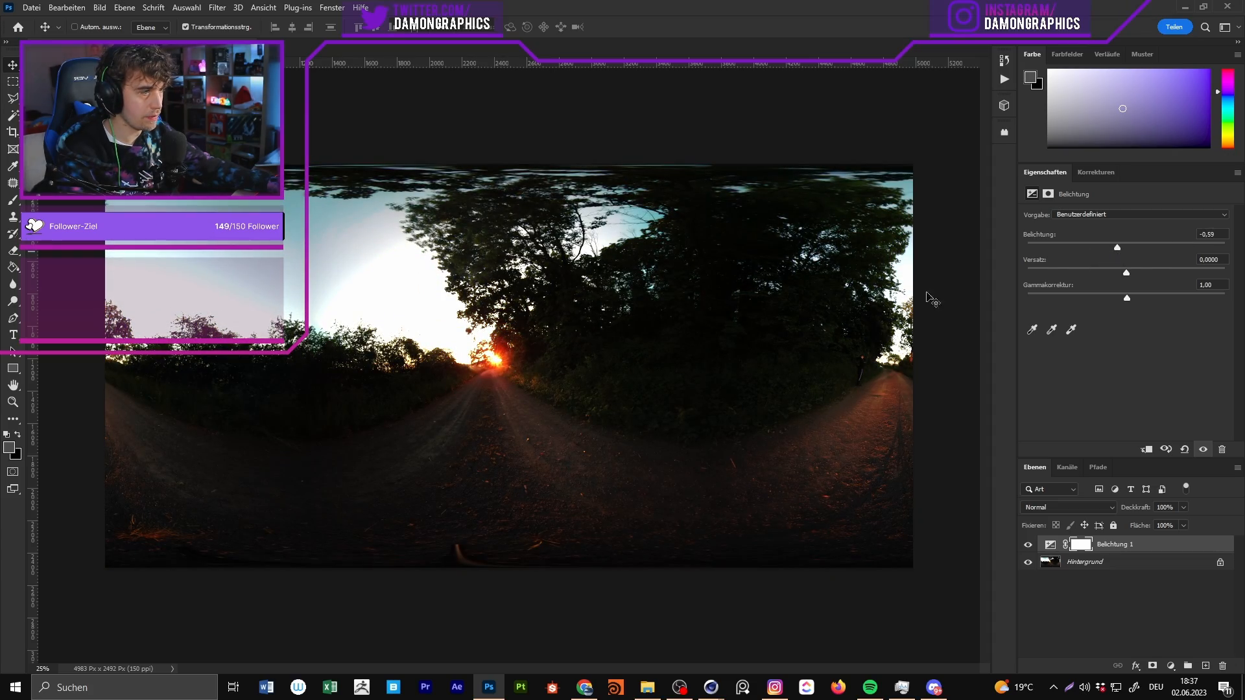
scroll(470, 382, "up", 7, "alt")
scroll(469, 381, "down", 7, "alt")
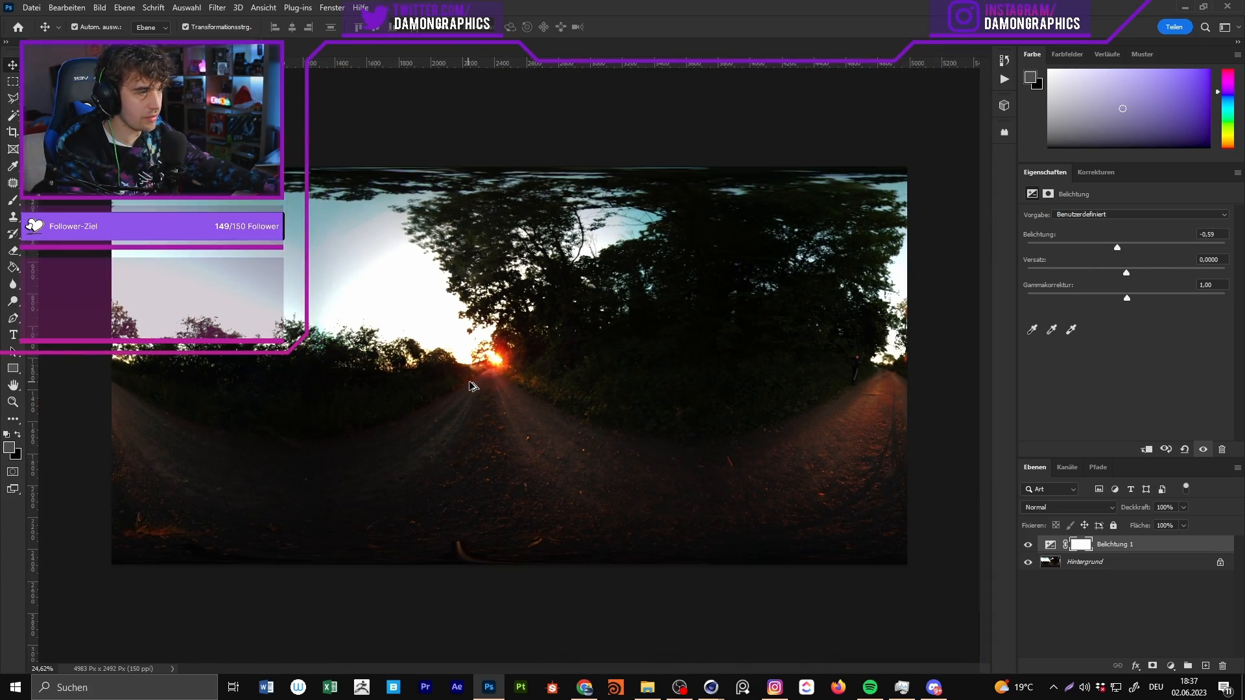
left_click_drag(1117, 247, 1136, 250)
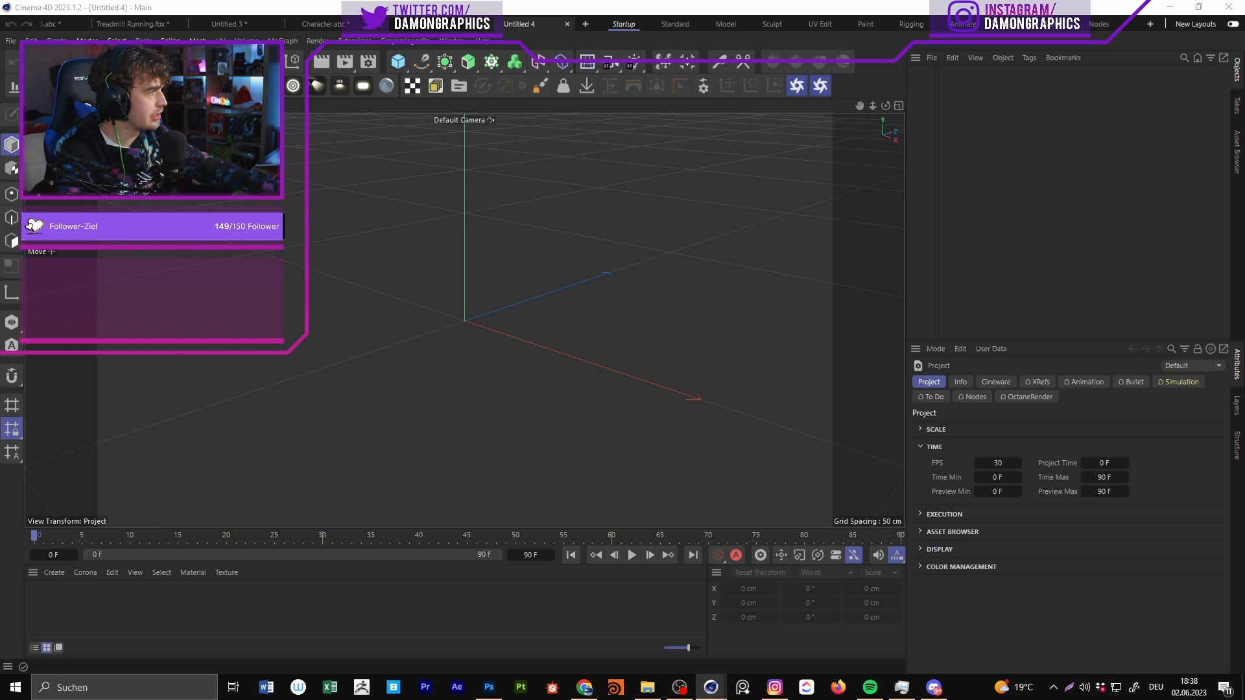
Step: Add an Octane area light in the empty Cinema 4D scene and raise it about 147 cm above the grid
left_click(363, 86)
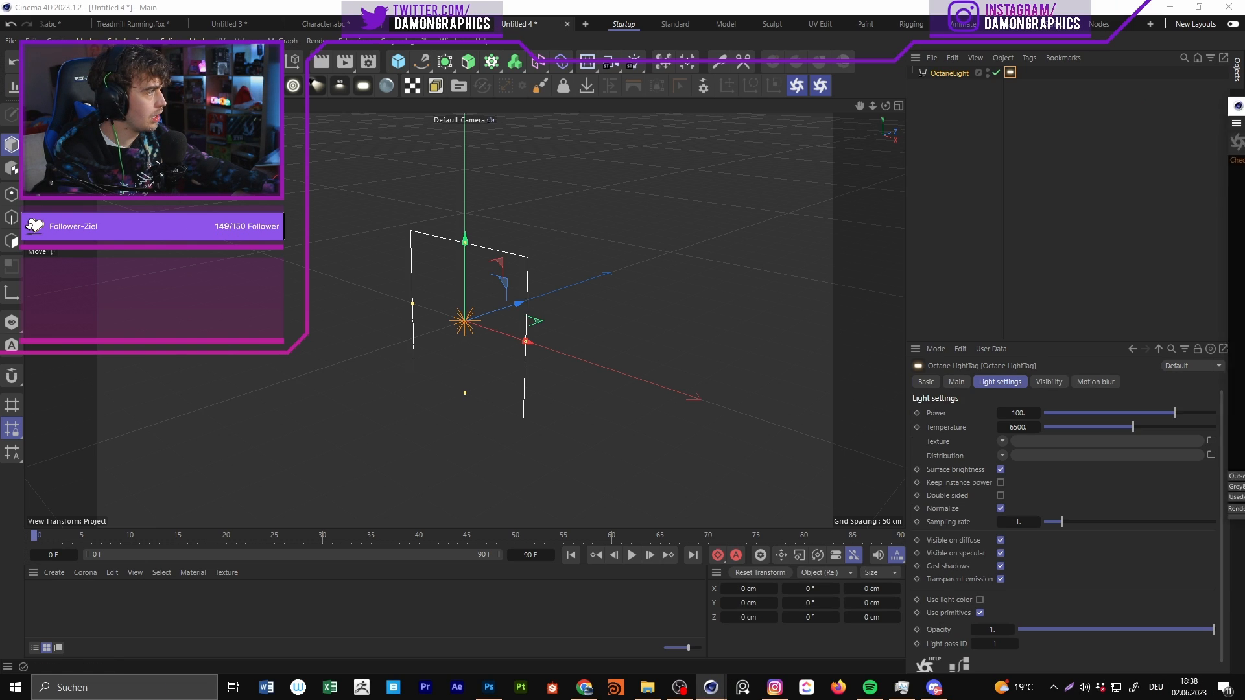
left_click_drag(1244, 188, 518, 167)
left_click(737, 164)
left_click_drag(454, 324, 495, 300, "alt")
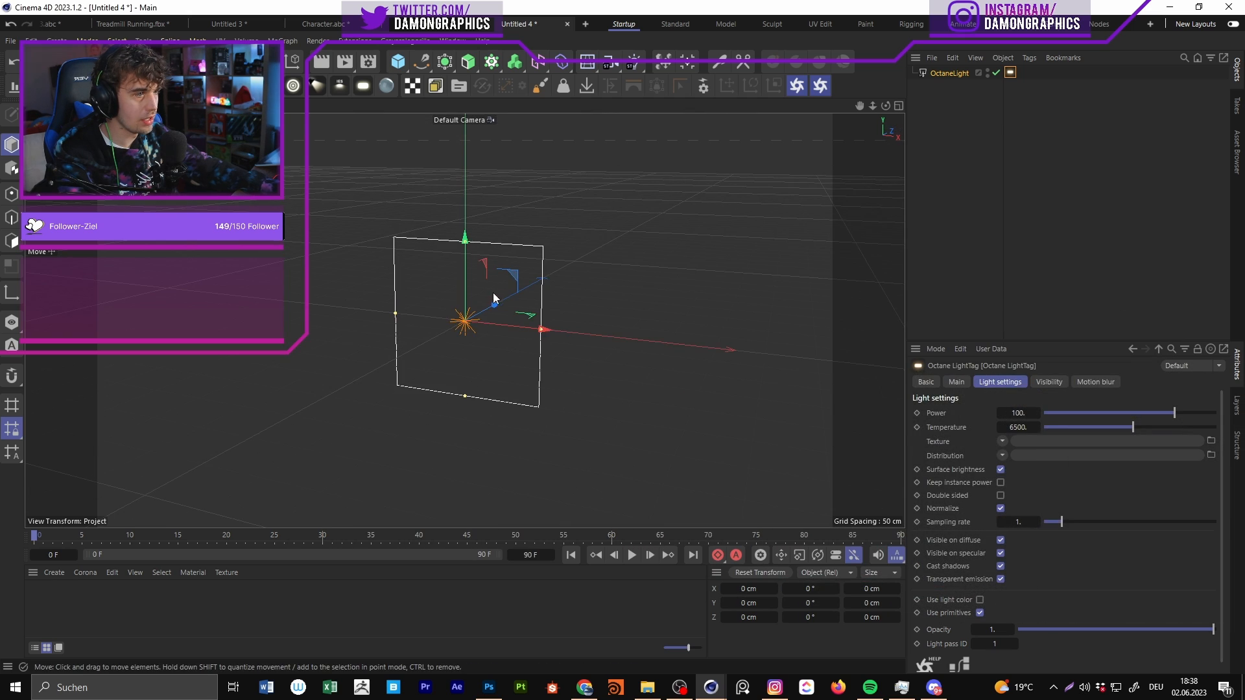
Step: Assign an HDRI Link tag to the OctaneLight object
right_click(947, 73)
mouse_move(1017, 84)
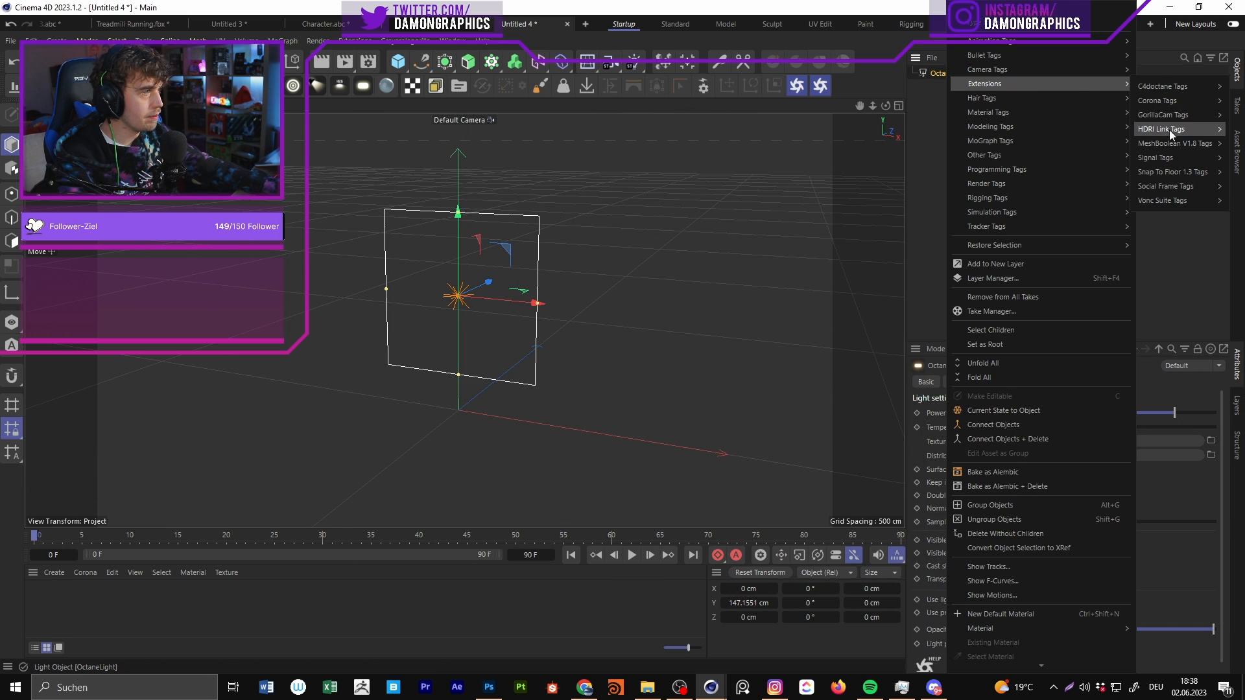
mouse_move(1171, 133)
left_click(1081, 138)
Step: Connect a new image texture node to the light tag's Texture input in the Octane Node Editor
left_click(1023, 72)
left_click(1049, 380)
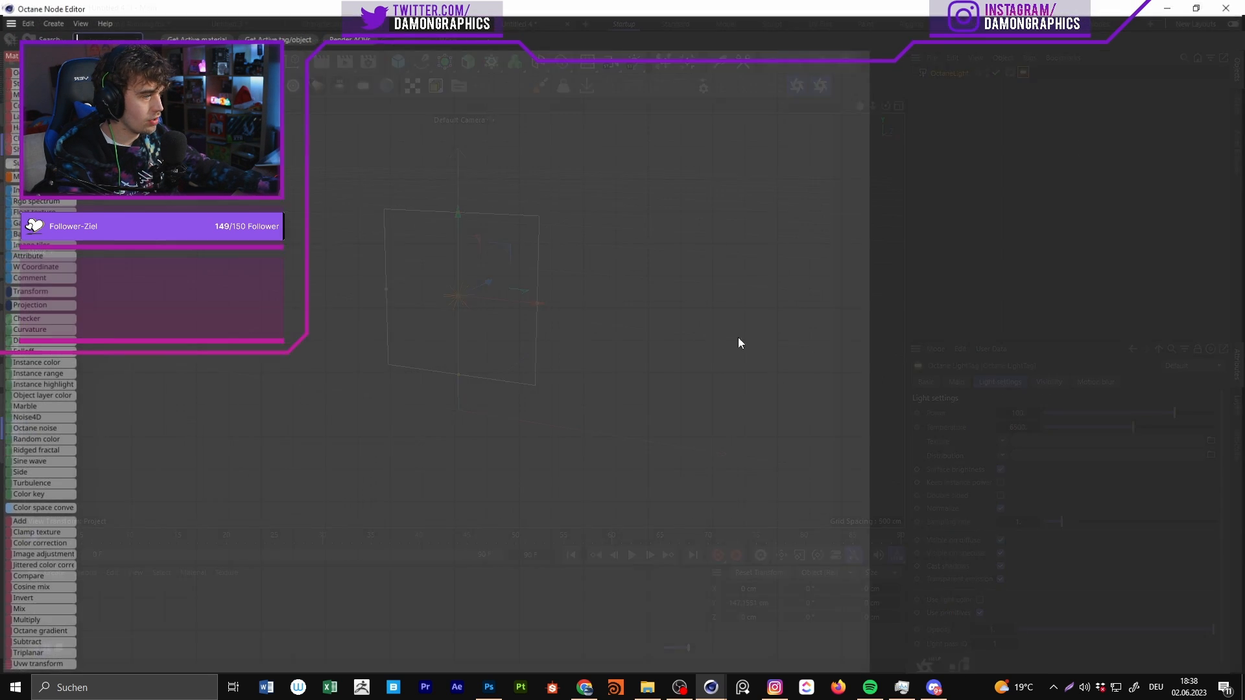
left_click(114, 35)
type("im")
left_click_drag(13, 71, 415, 252)
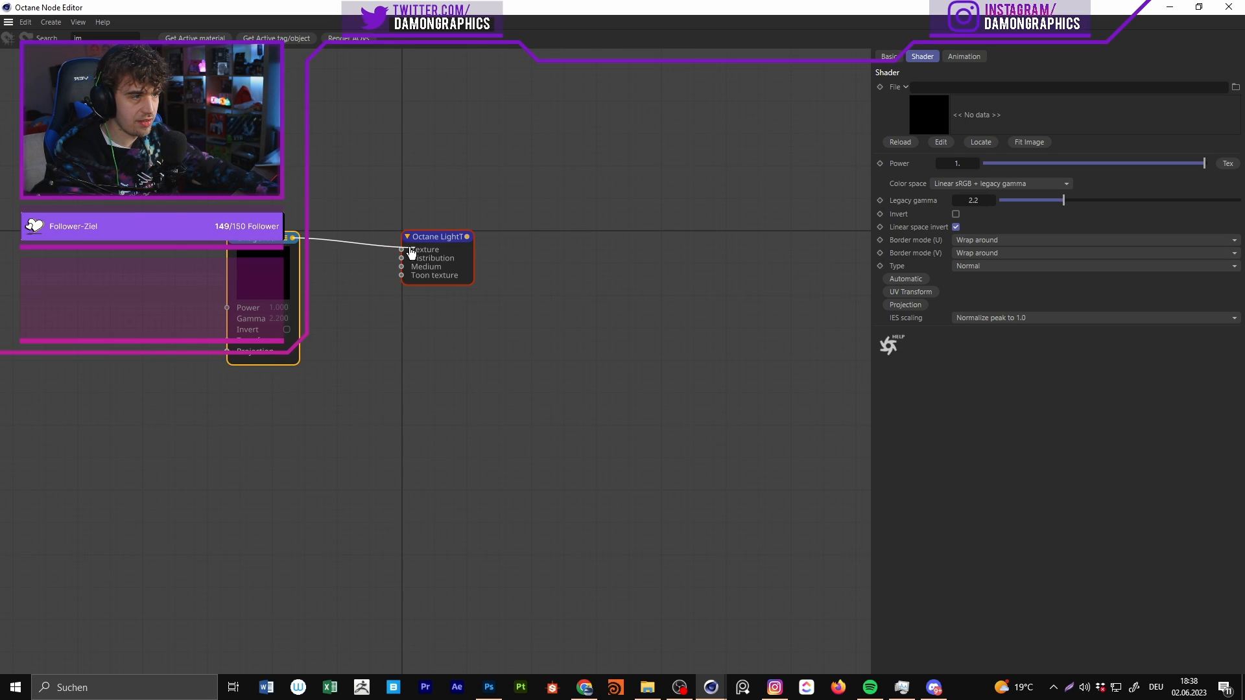
left_click(1232, 9)
Step: Load Lamp Hart light fix.exr from the HDRI browser as the light's image texture
left_click(459, 85)
left_click_drag(531, 169, 455, 112)
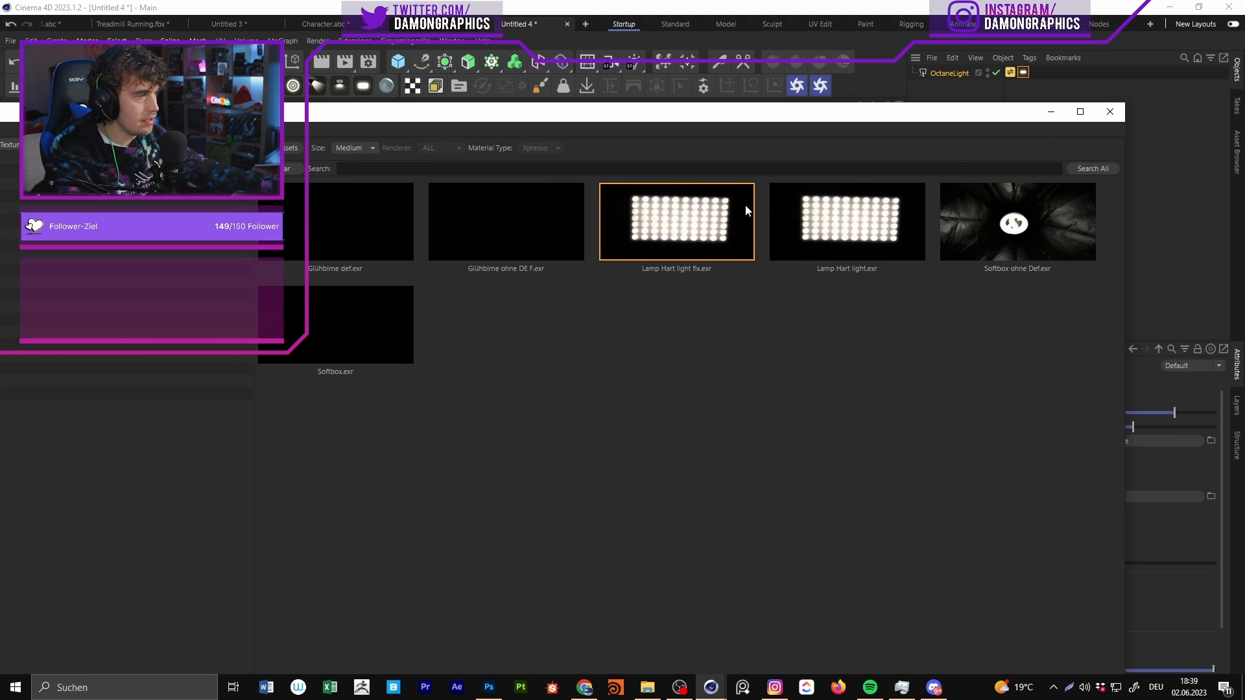
left_click(1109, 111)
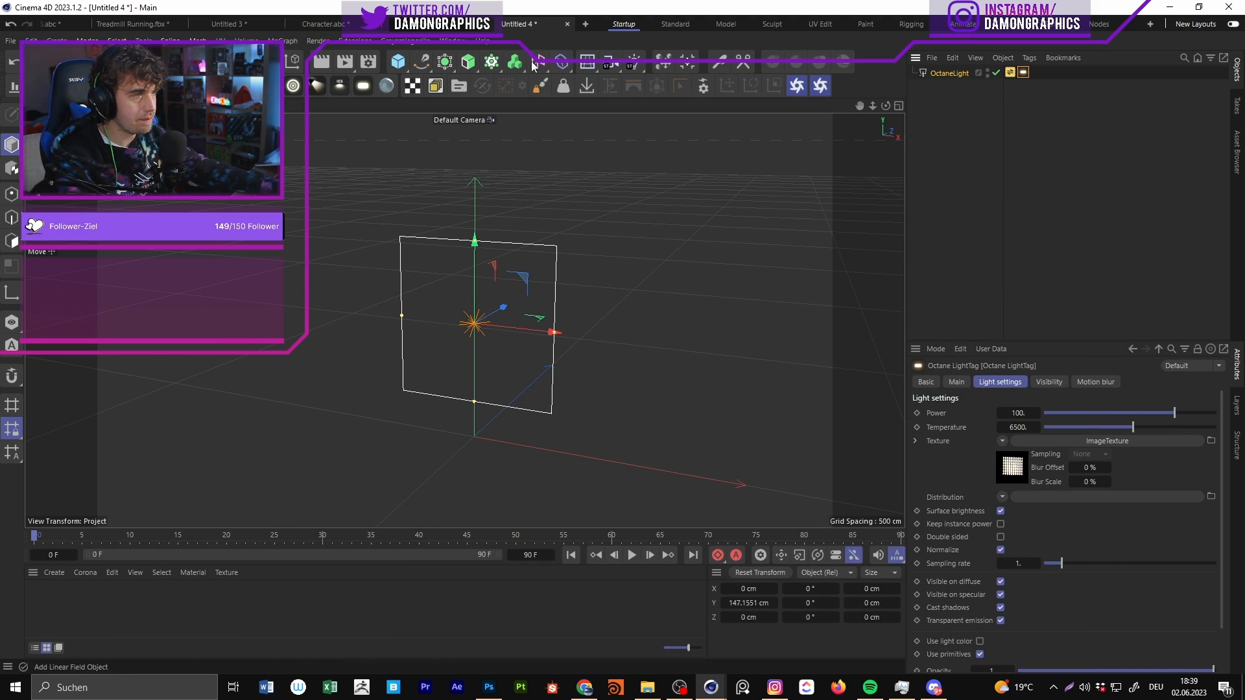
Step: Start an Octane Live Viewer render of the scene and dock the viewer beside the viewport
left_click(415, 45)
mouse_move(373, 46)
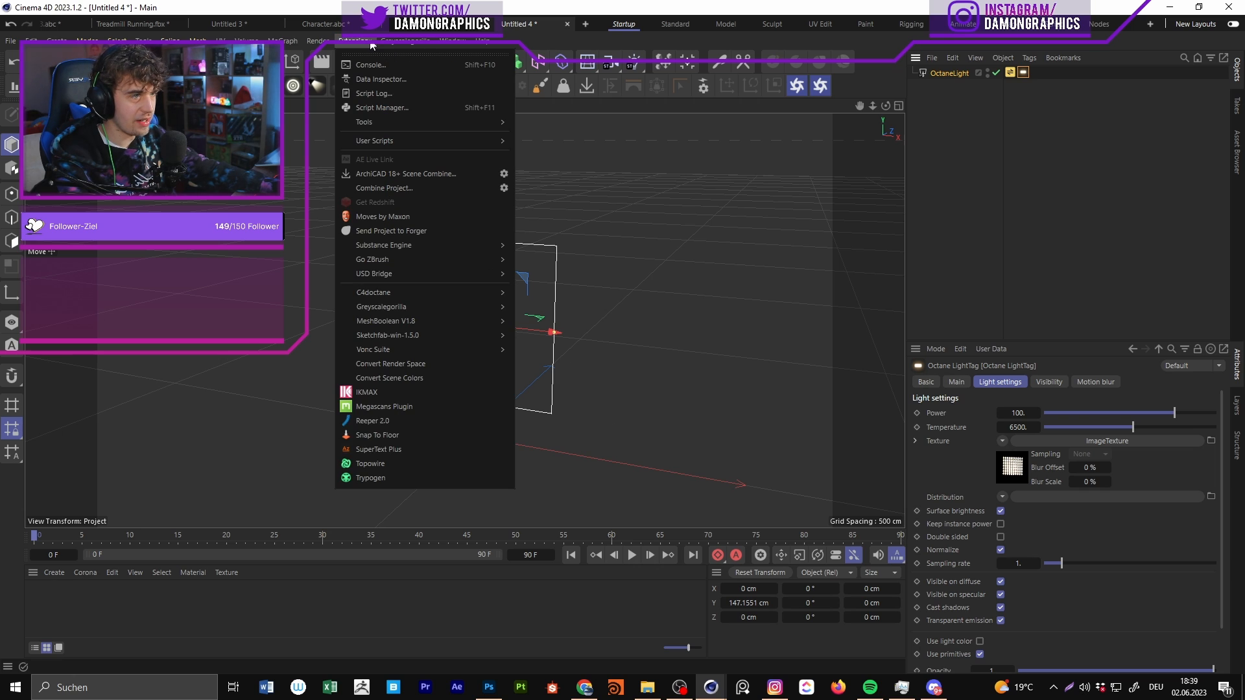
mouse_move(398, 294)
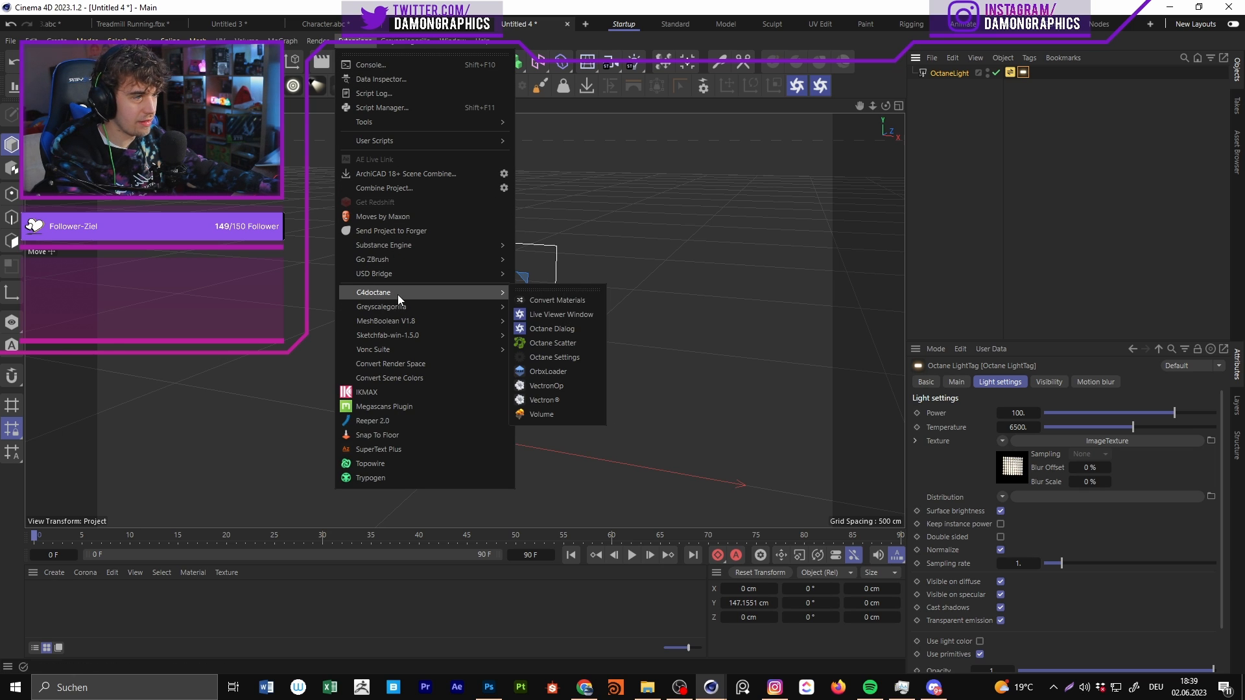
left_click(544, 315)
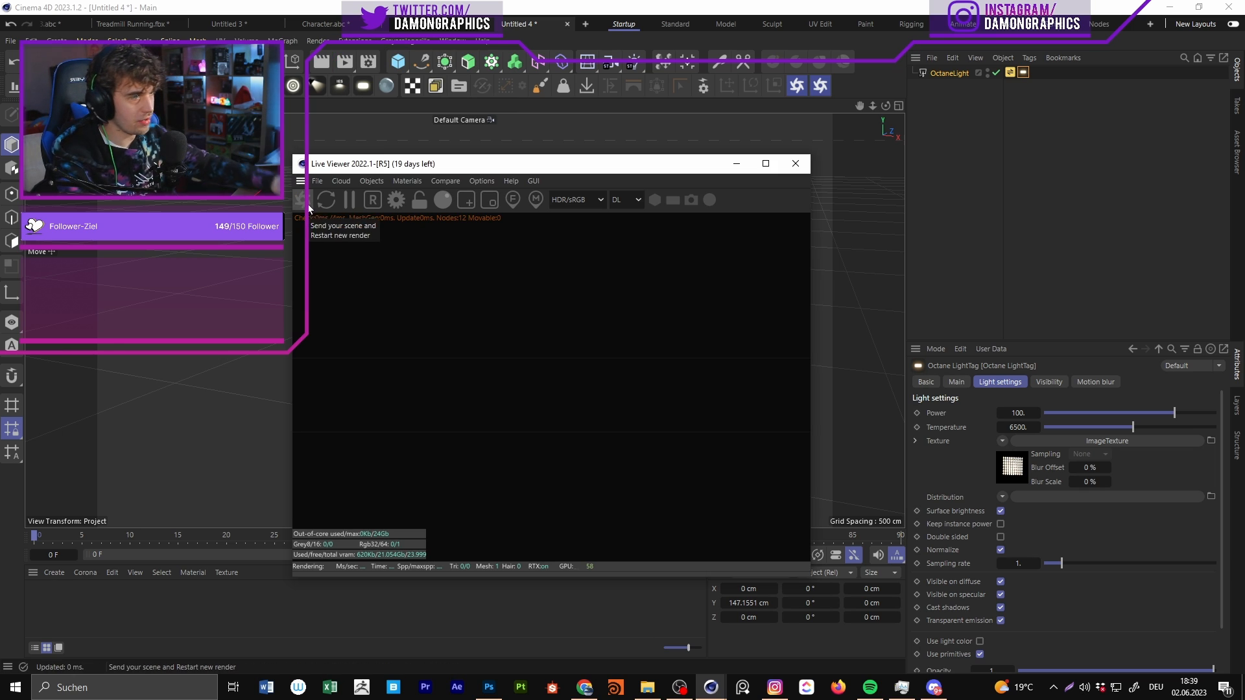
left_click(302, 200)
left_click_drag(481, 172, 870, 157)
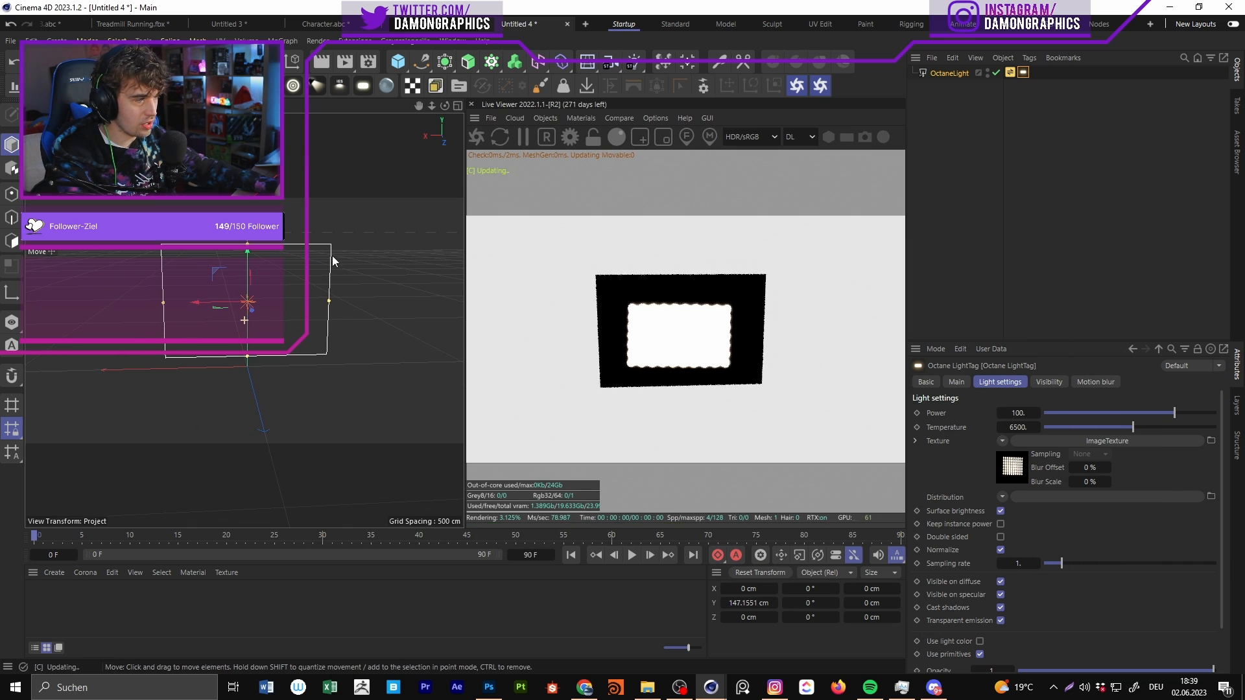
Step: Frame the area light from the front and add an OctaneSky environment with an empty image texture for a black background
scroll(275, 281, "up", 1)
left_click_drag(278, 285, 250, 236, "alt")
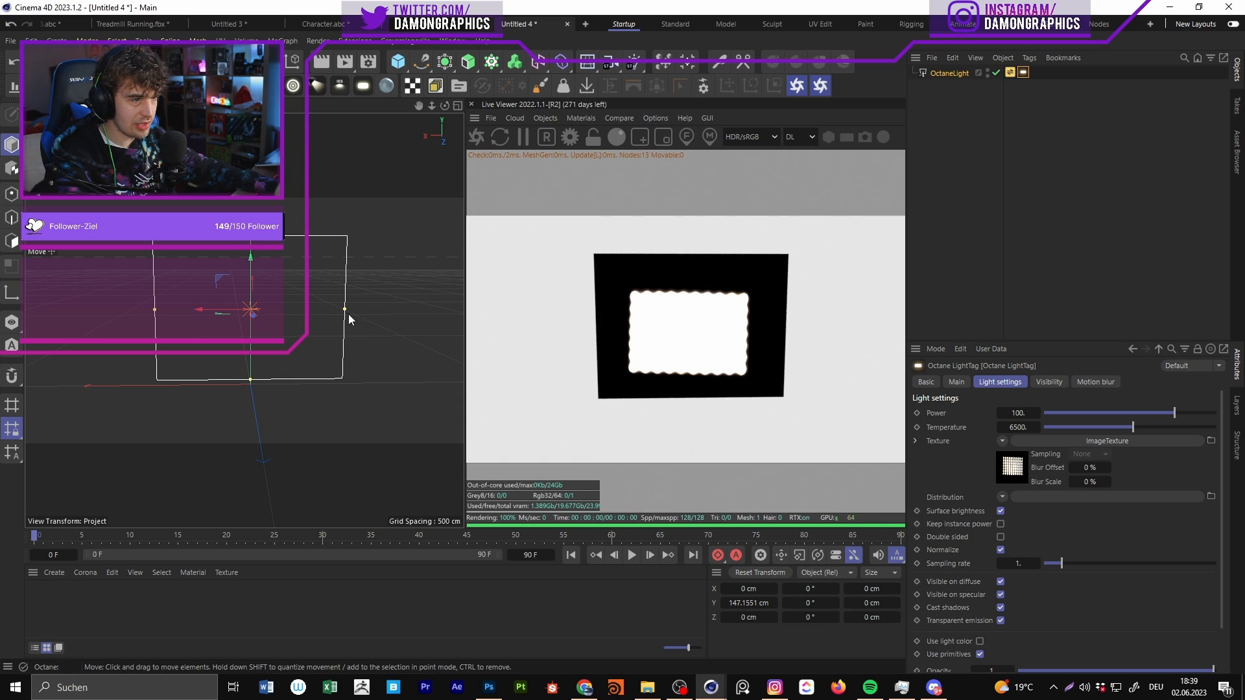
left_click(545, 118)
left_click(570, 166)
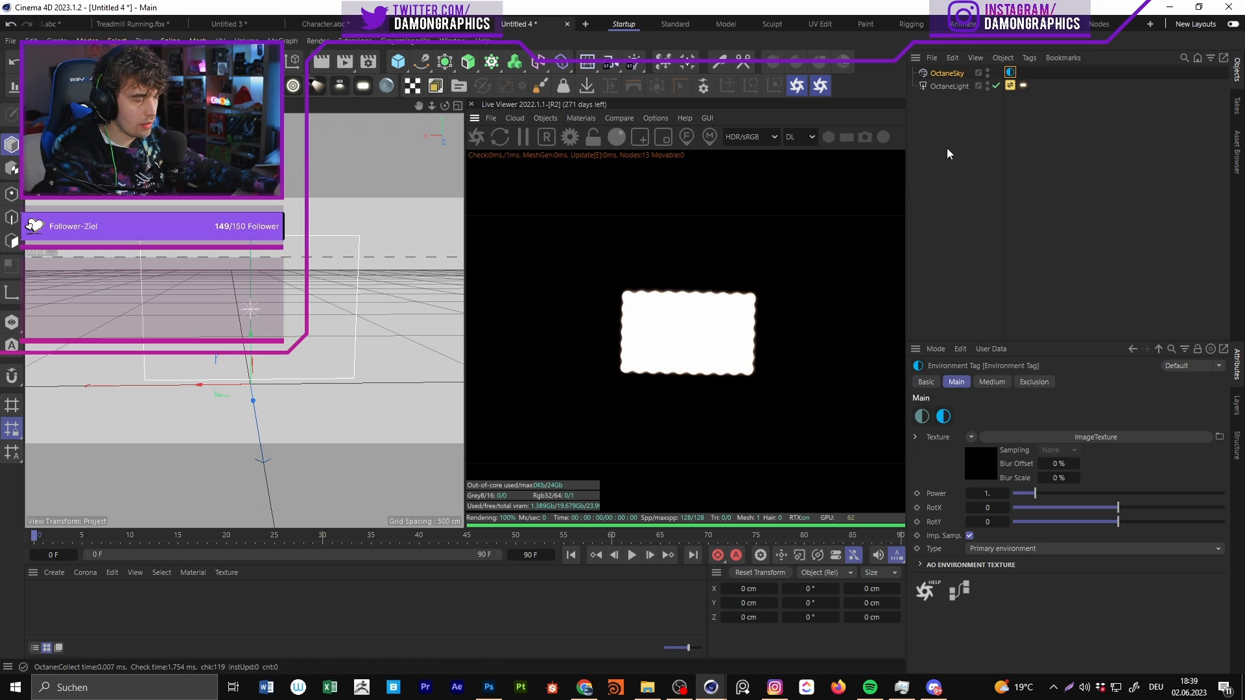
Step: Reduce the Octane light's power to about 0.039 to reveal the individual lamp LEDs in the render
left_click(1024, 85)
mouse_move(1168, 413)
left_mouse_down()
mouse_move(1061, 419)
mouse_move(1184, 412)
left_mouse_up()
left_click_drag(1134, 409, 1101, 439)
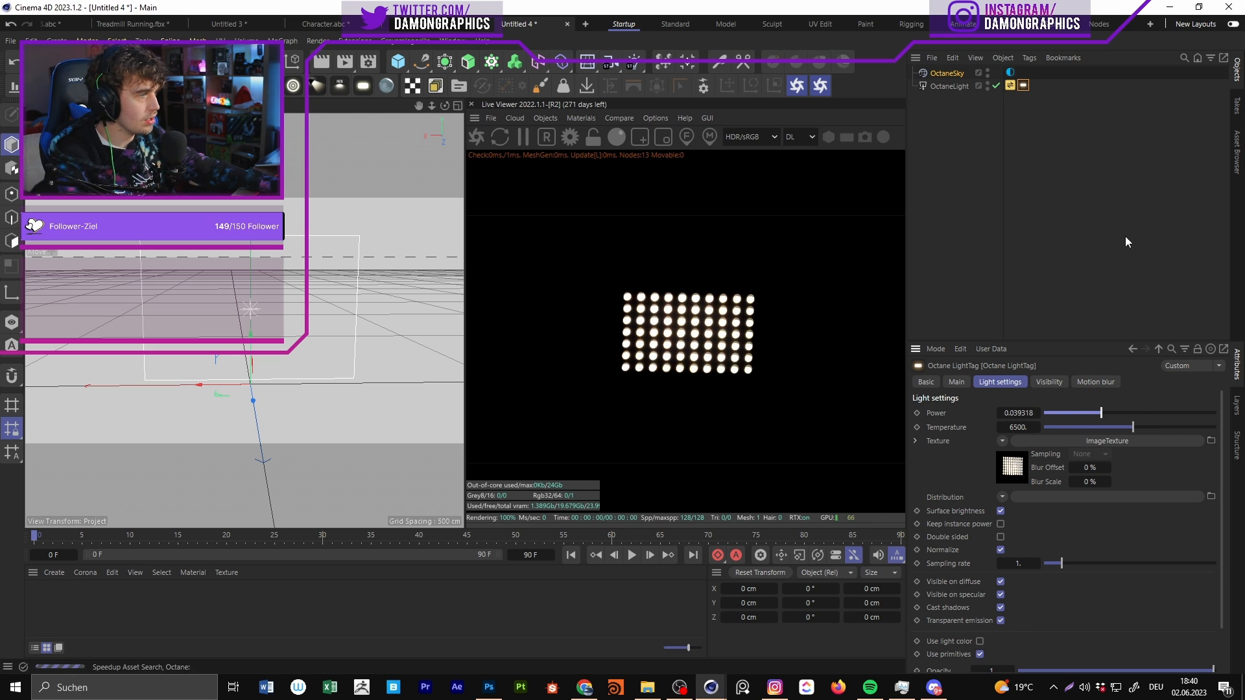
Step: Bring up the Lampe 1 JPG folder in File Explorer and compare the bracketed lamp photos with the render
left_click(647, 688)
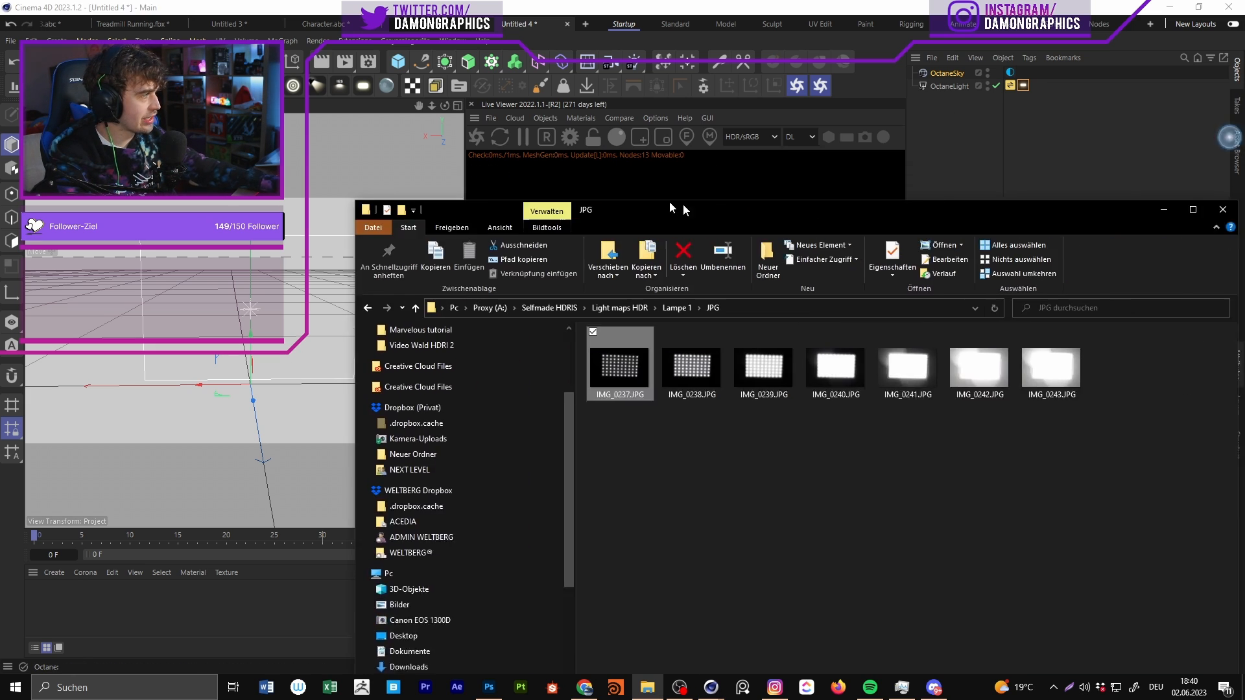
left_click_drag(671, 212, 1244, 211)
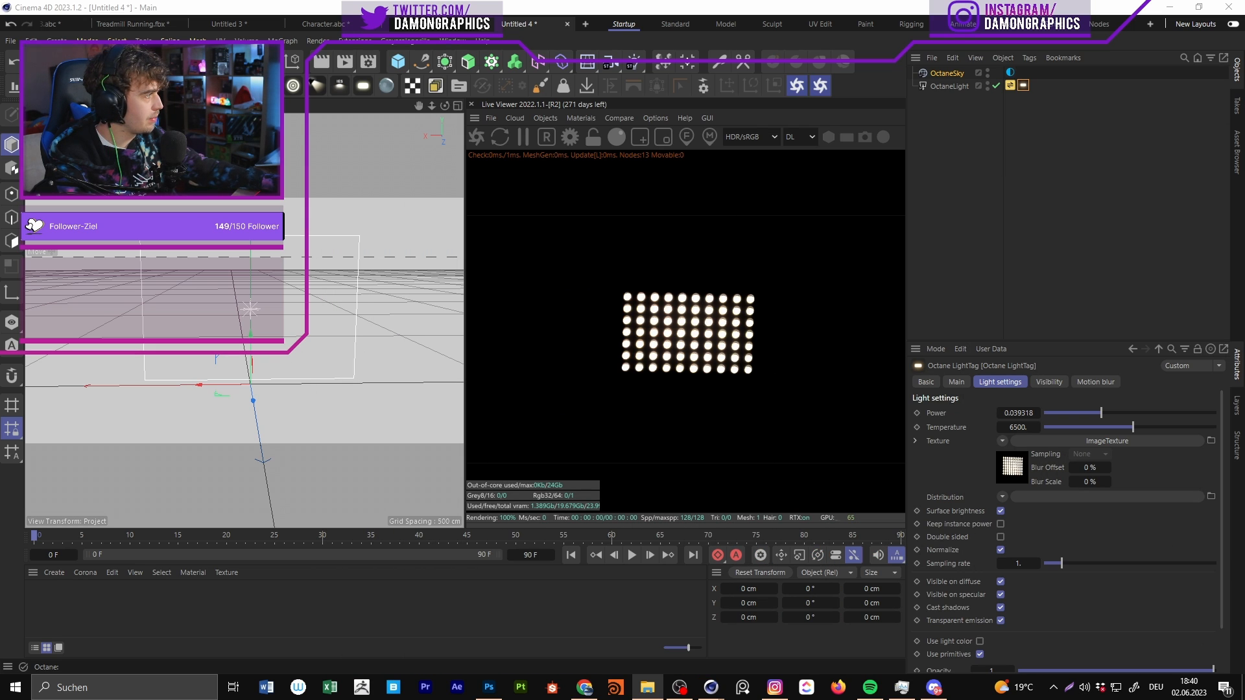
left_click_drag(1244, 142, 543, 172)
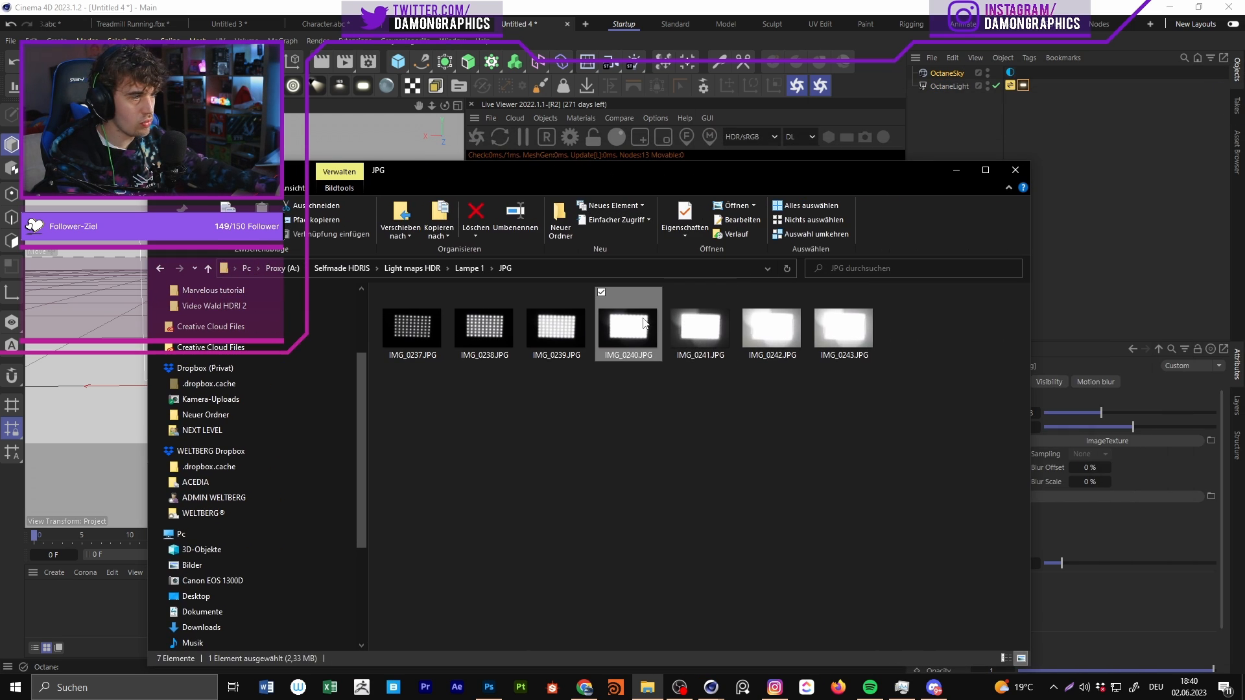
Step: Set the Octane light's power to 100
double_click(1033, 414)
type("100")
key("Return")
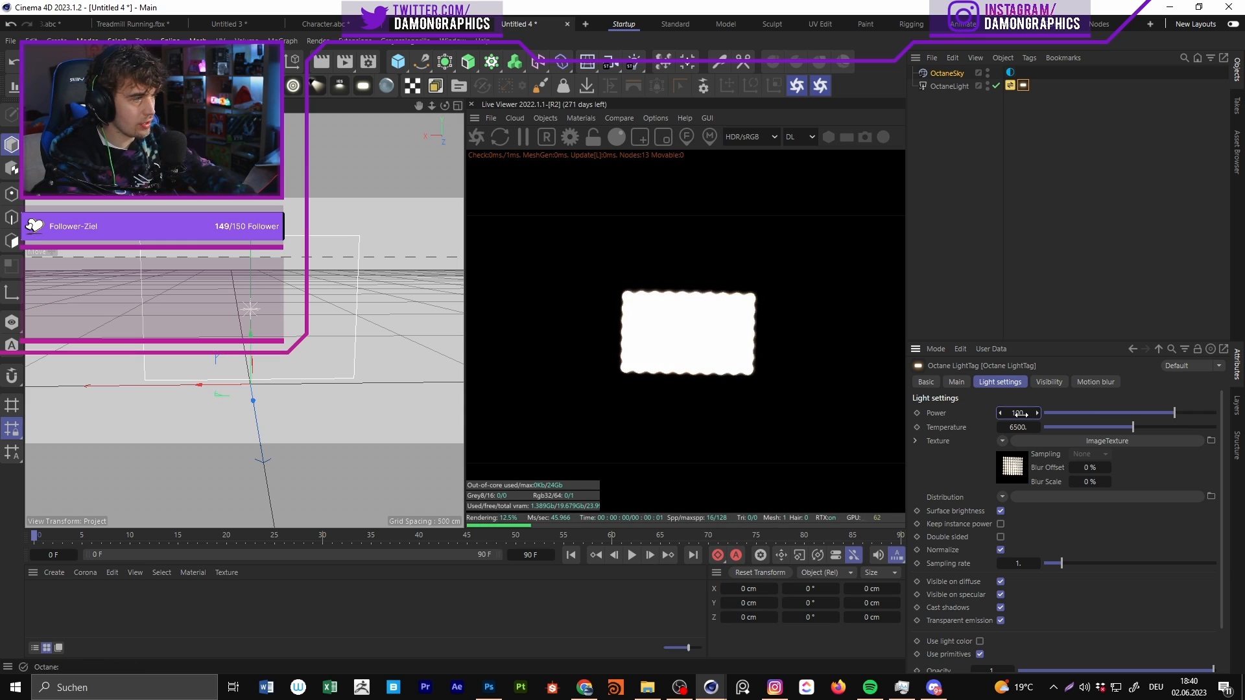
Step: Replace the image file in the Octane light's texture with the softer lamp image, in place of Lamp Hart light fix.exr
left_click_drag(1174, 413, 1159, 414)
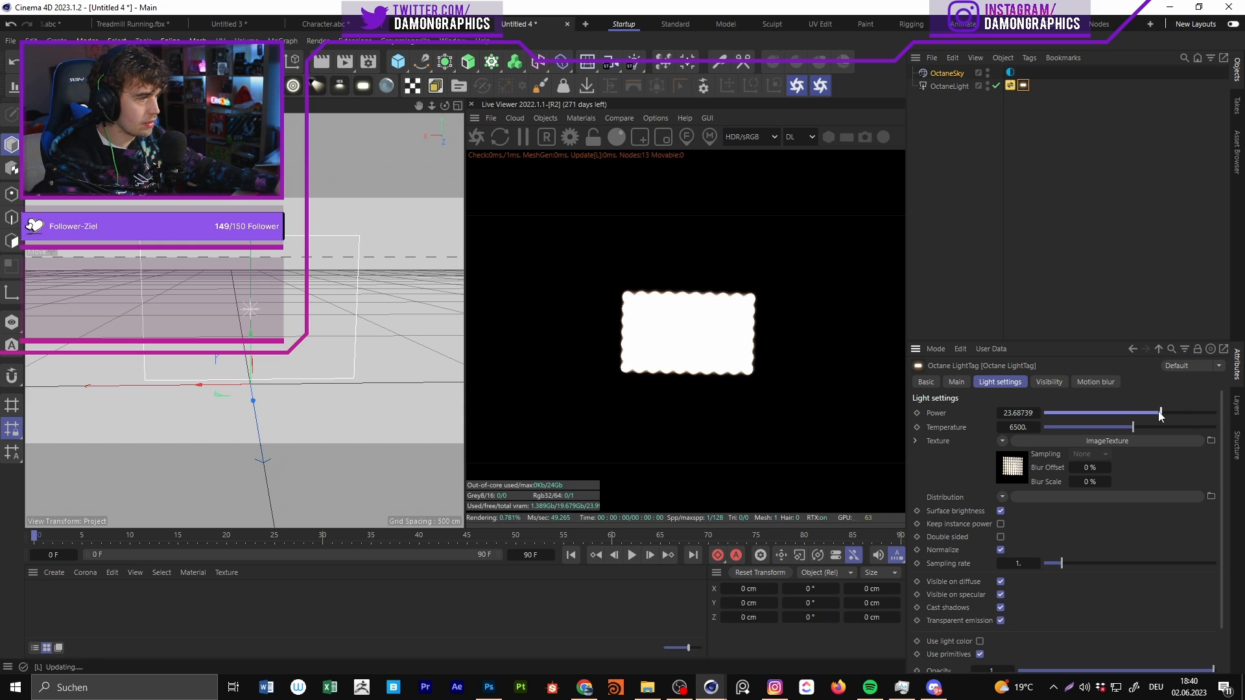
left_click(1001, 441)
left_click(1014, 475)
left_click(1013, 467)
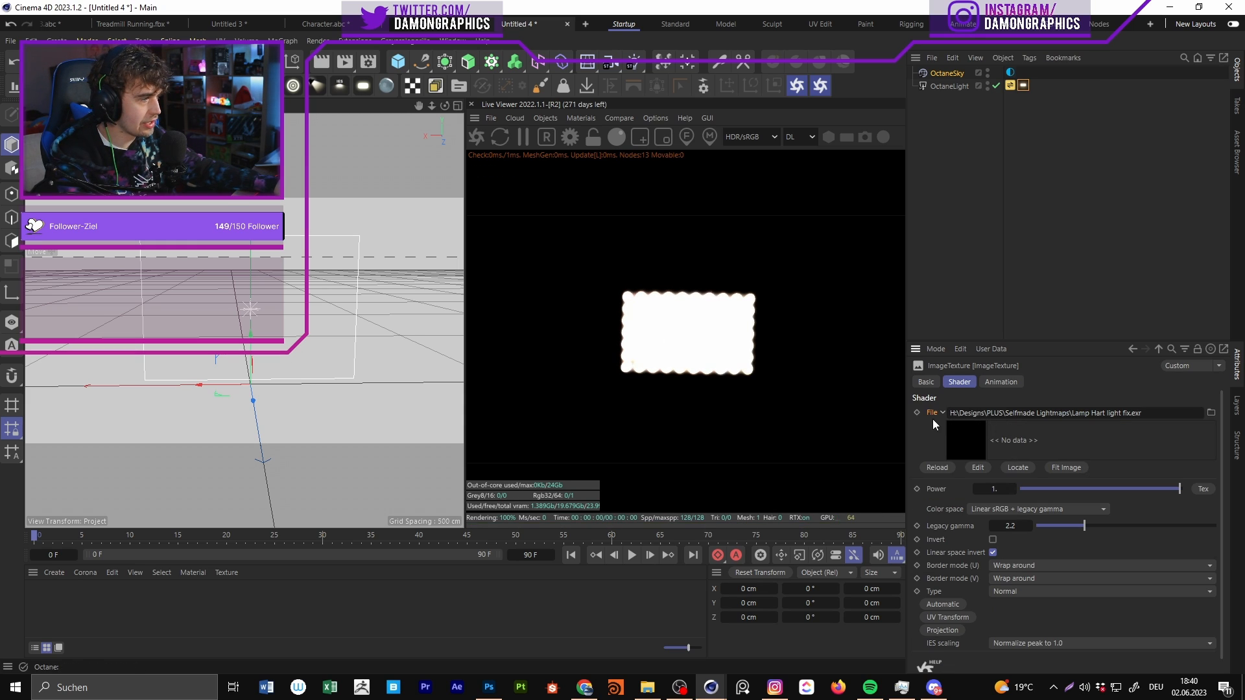
left_click_drag(1244, 494, 1030, 434)
left_click(1024, 85)
Step: Test the soft lamp light at a power of about 130.57 and about 0.037, finishing at about 0.092
mouse_move(1162, 413)
left_mouse_down()
mouse_move(1096, 413)
mouse_move(1177, 414)
left_mouse_up()
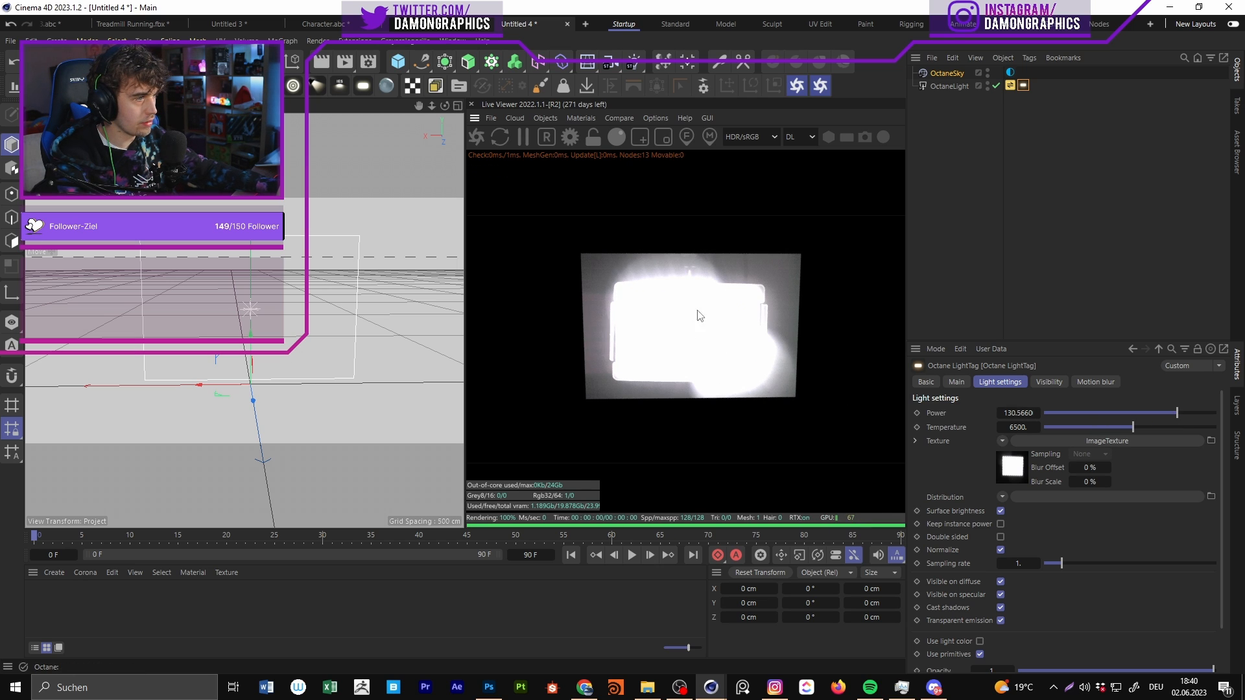
left_click_drag(692, 306, 650, 247)
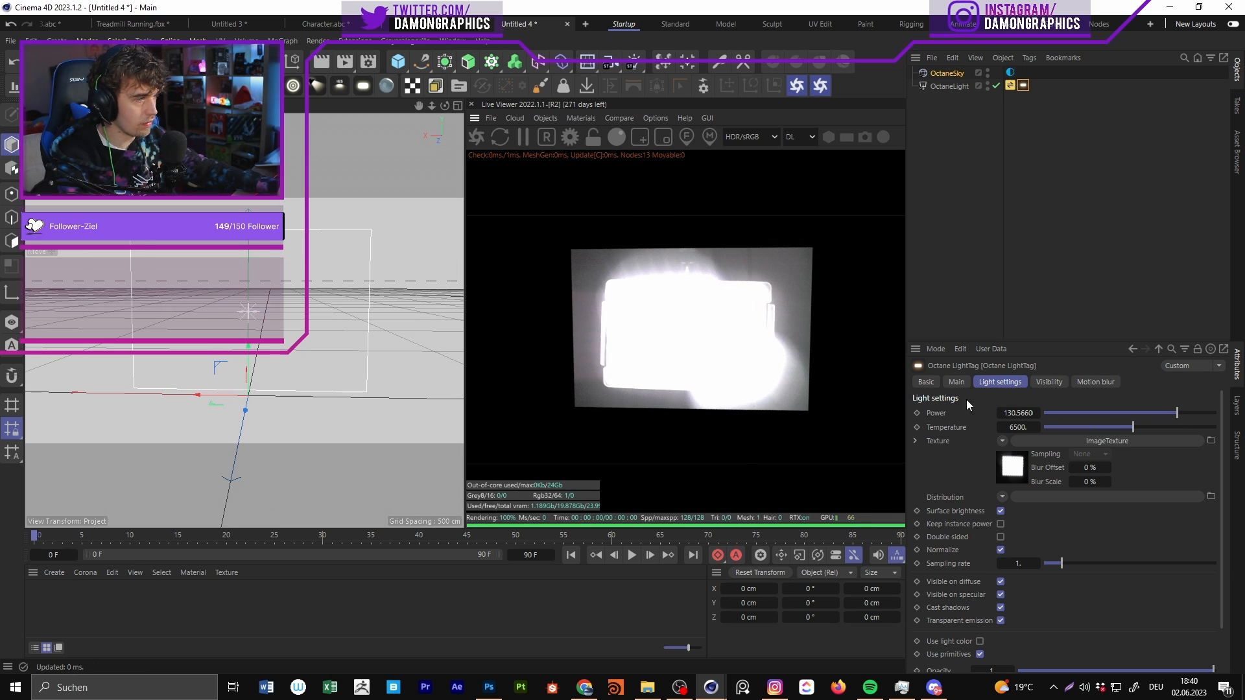
left_click_drag(1162, 419, 1100, 413)
left_click_drag(745, 332, 765, 402)
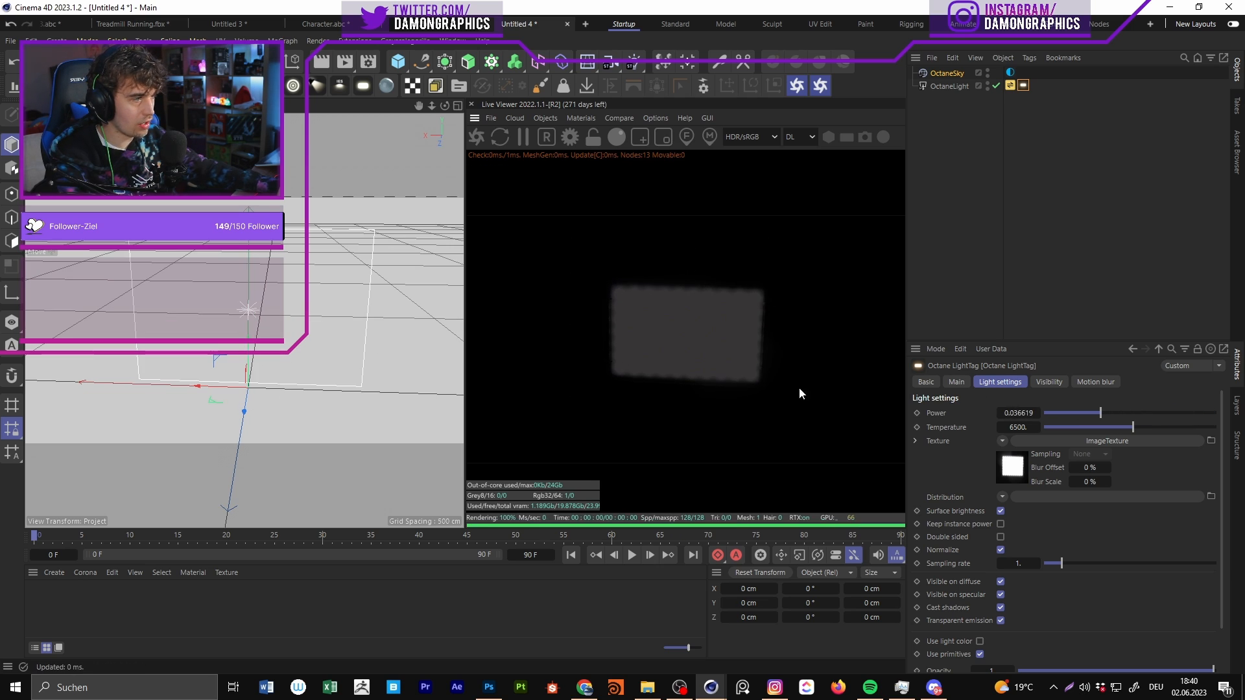
mouse_move(1100, 413)
left_mouse_down()
mouse_move(1155, 413)
mouse_move(1109, 425)
left_mouse_up()
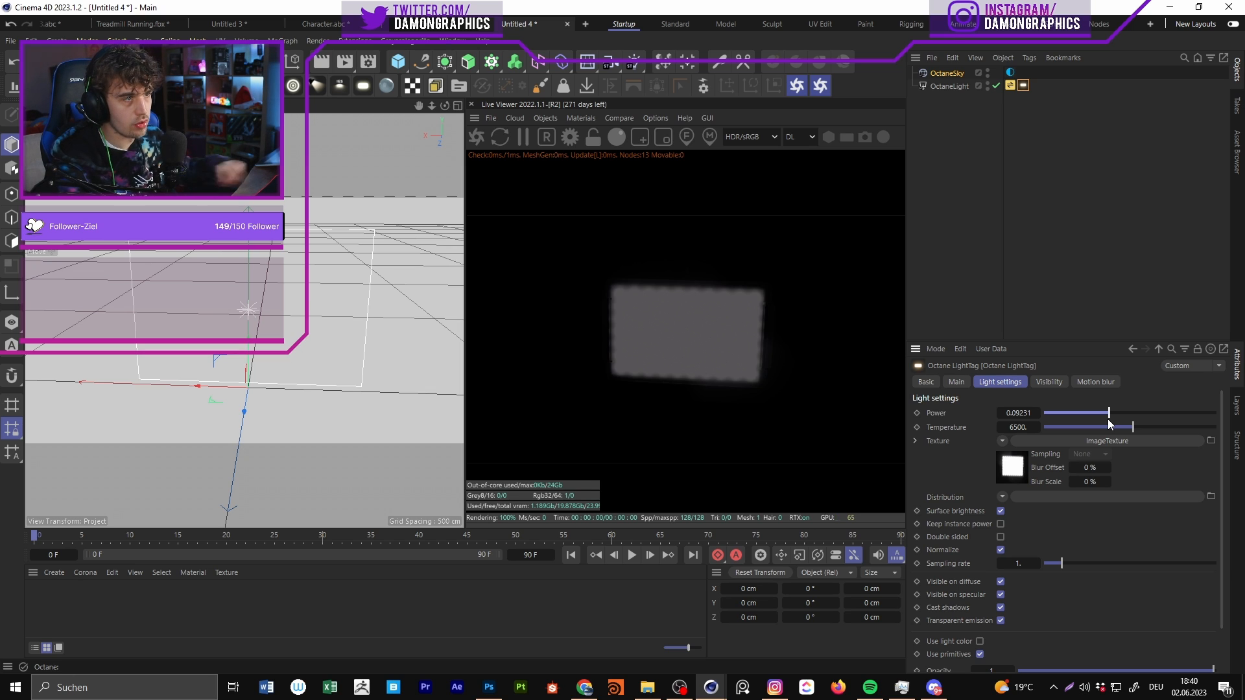
Step: Check the buffer type, color space and render AOV group in the Octane Renderer's render settings
left_click(368, 62)
left_click(463, 85)
left_click(474, 159)
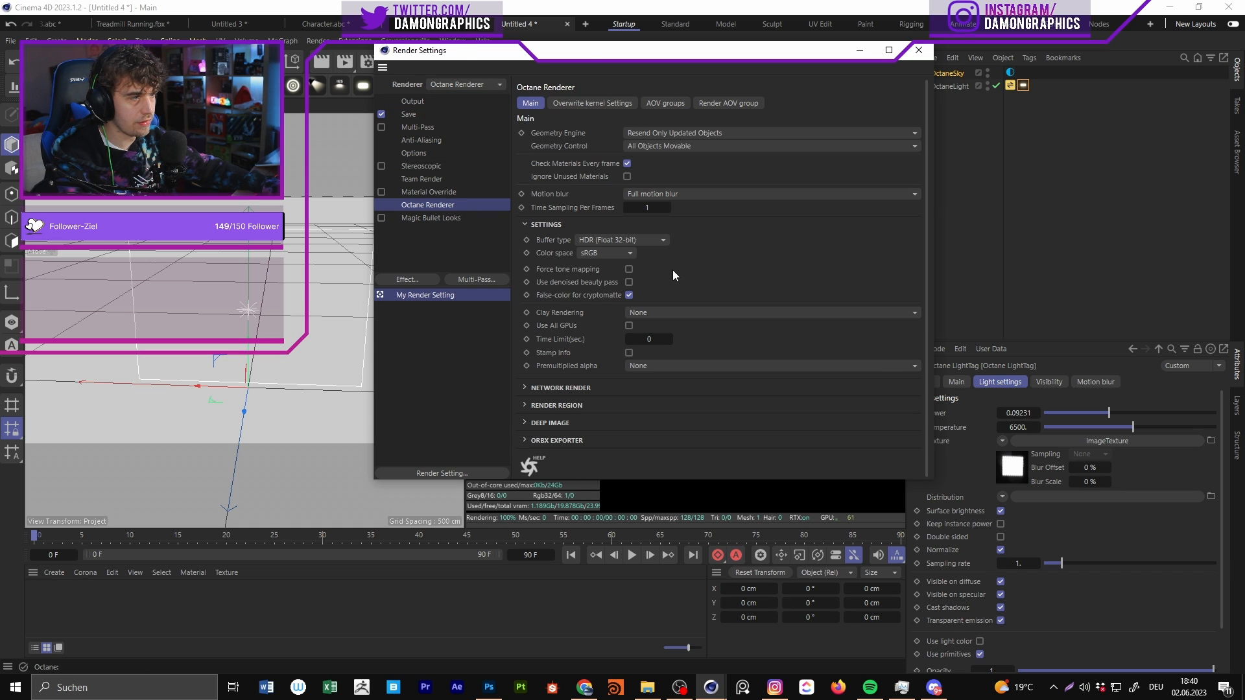
left_click(634, 241)
left_click(627, 241)
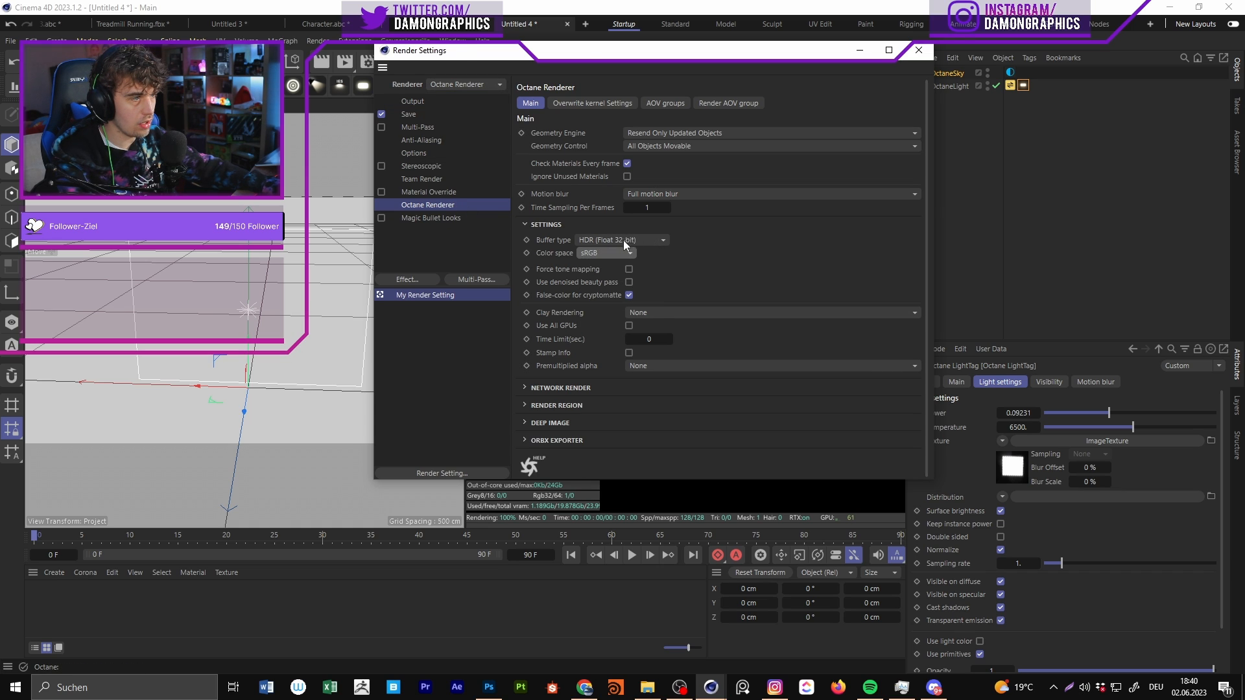
left_click(728, 103)
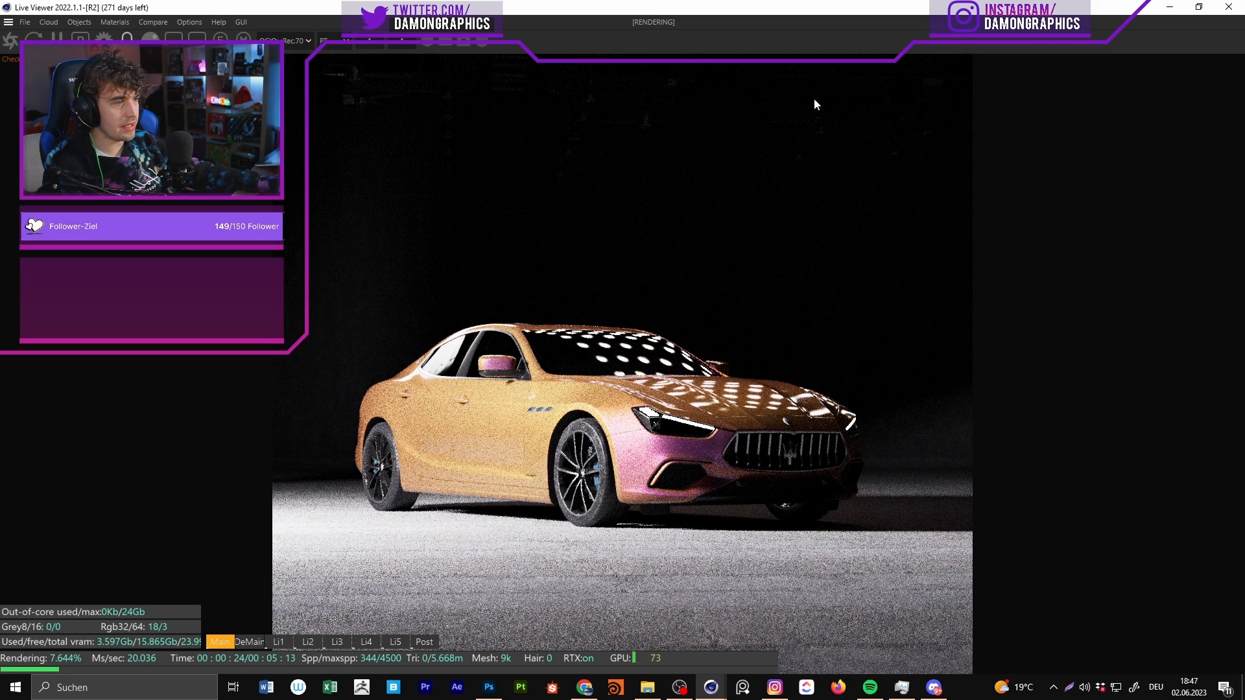
Step: Examine the lamp reflections on the car render in the enlarged Live Viewer
key("super+Down")
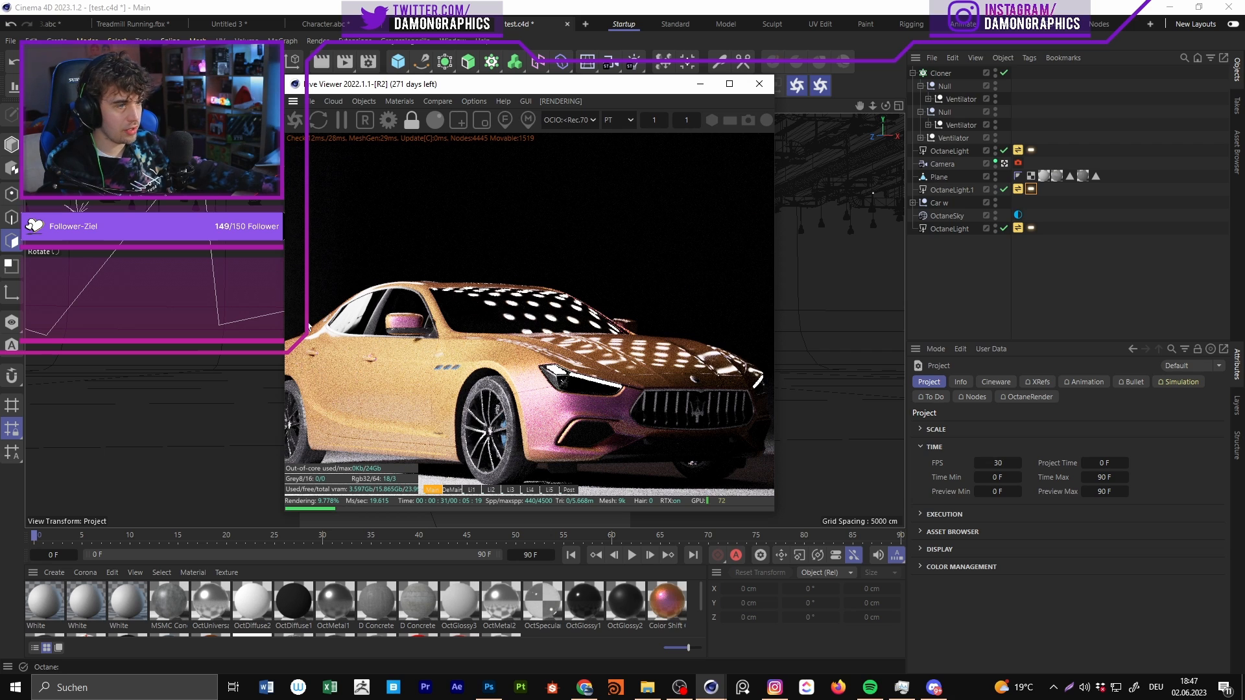
left_click(729, 85)
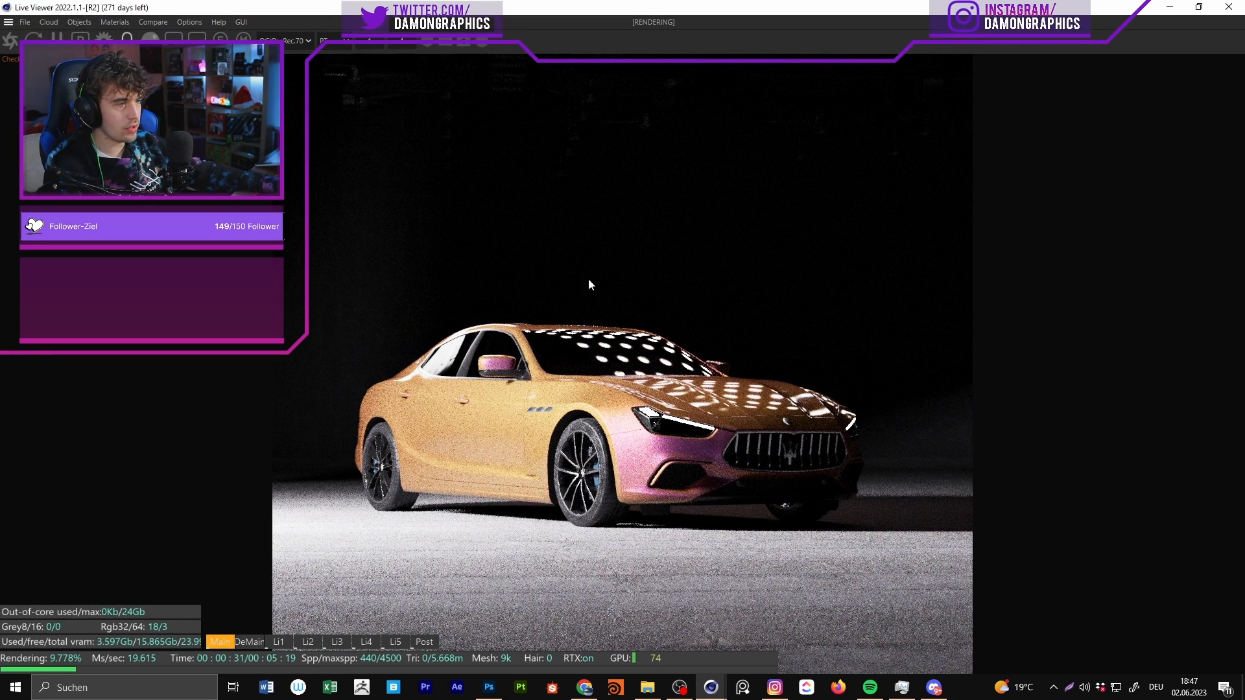
left_click_drag(741, 415, 644, 288)
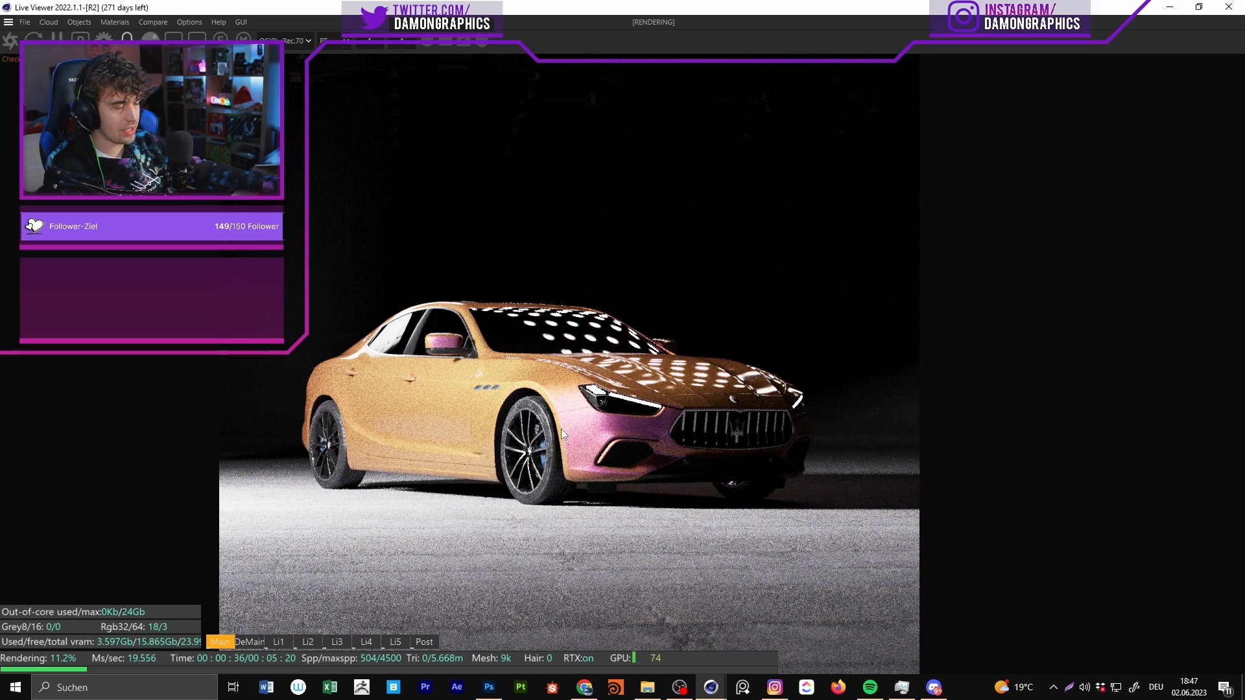
left_click_drag(498, 329, 554, 392)
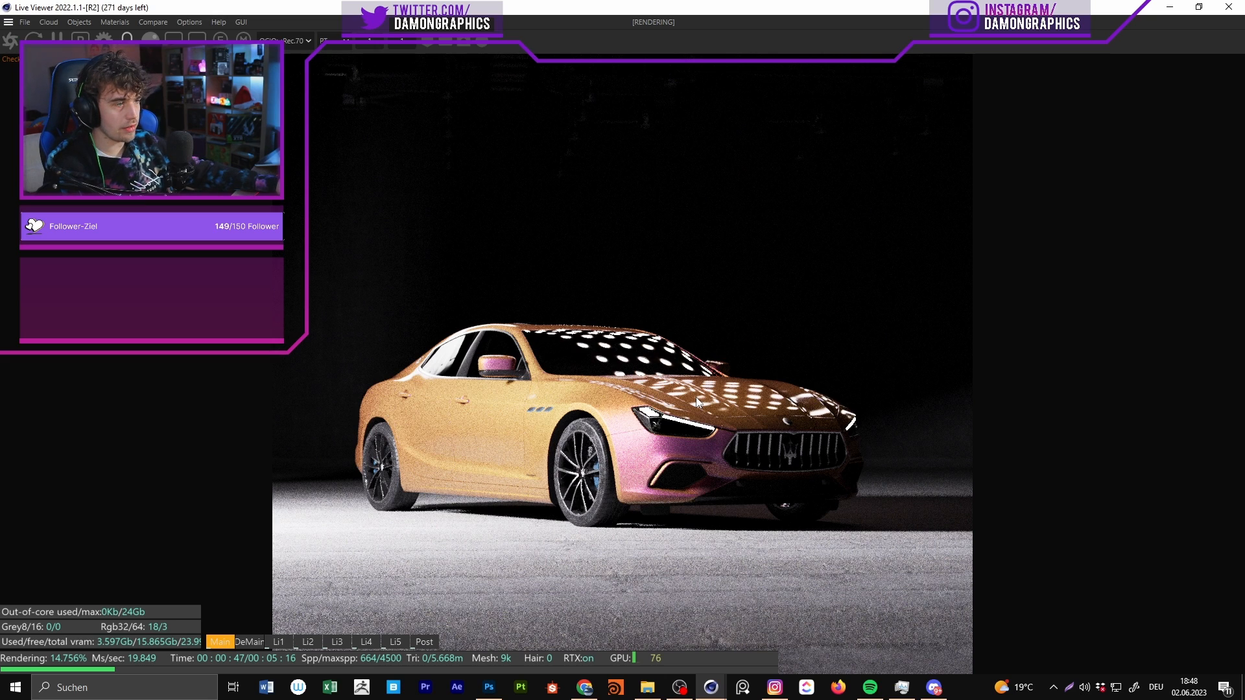
Step: Compare the light passes Li2 to Li5 of the car render and return to the Main pass
left_click(300, 642)
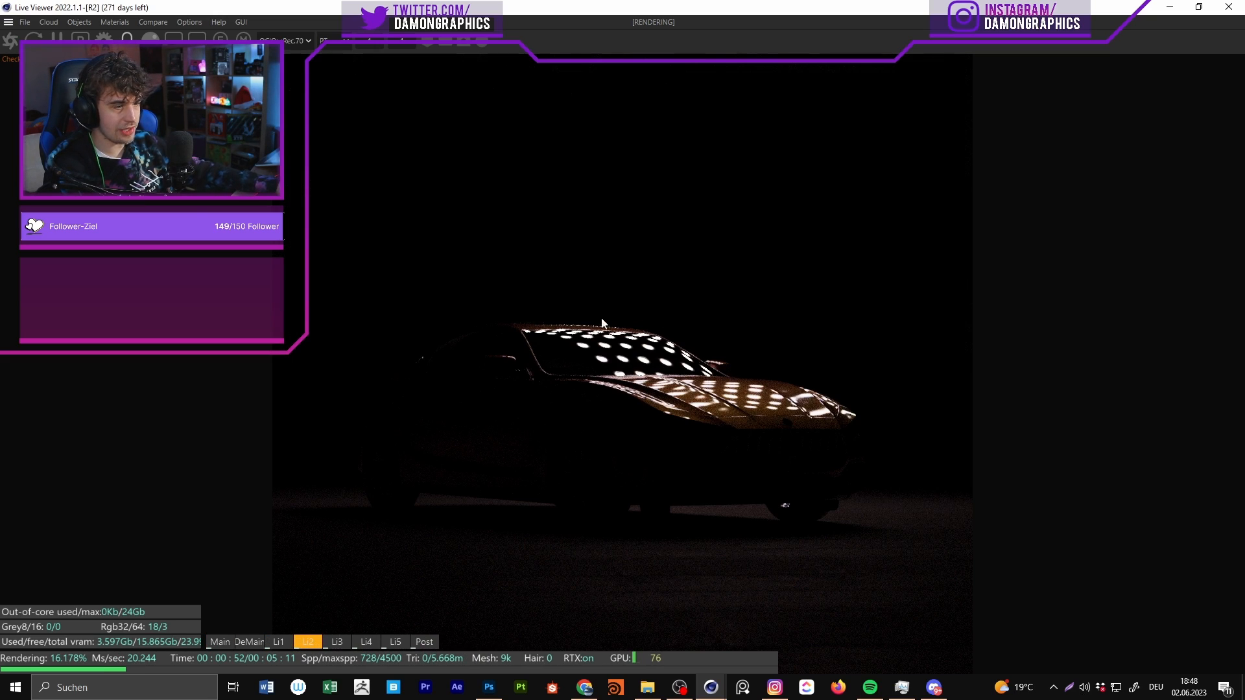
left_click(347, 641)
left_click(367, 644)
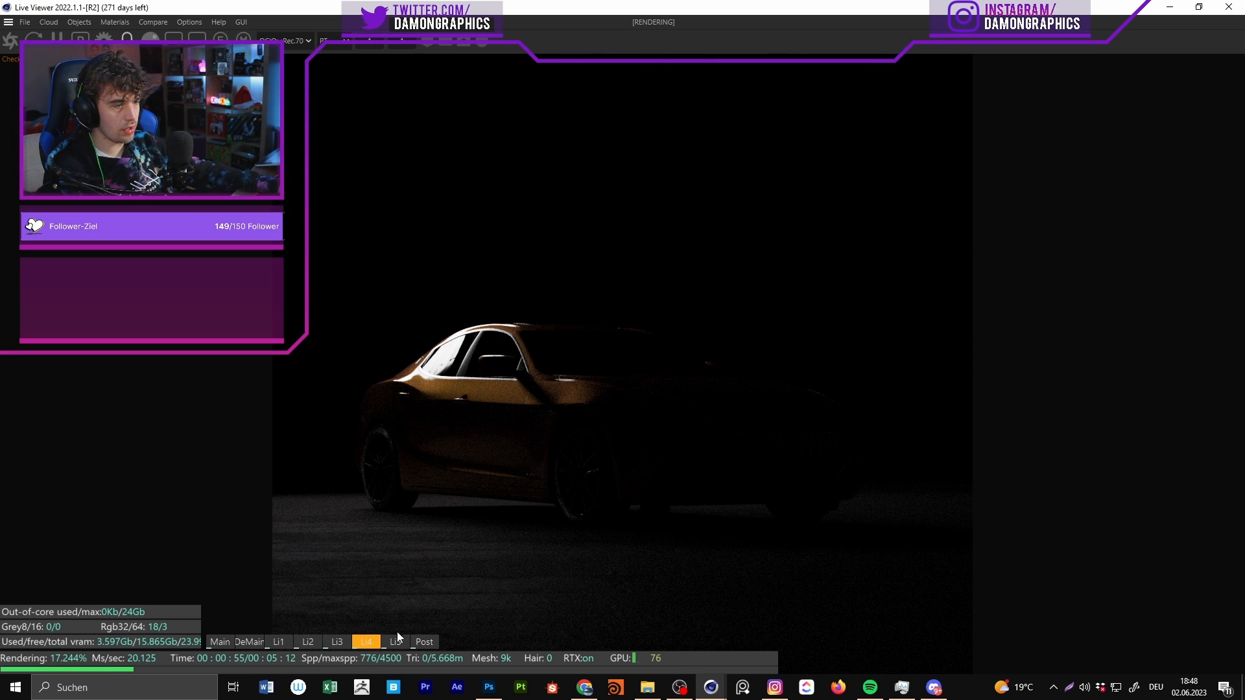
left_click(397, 641)
left_click(347, 644)
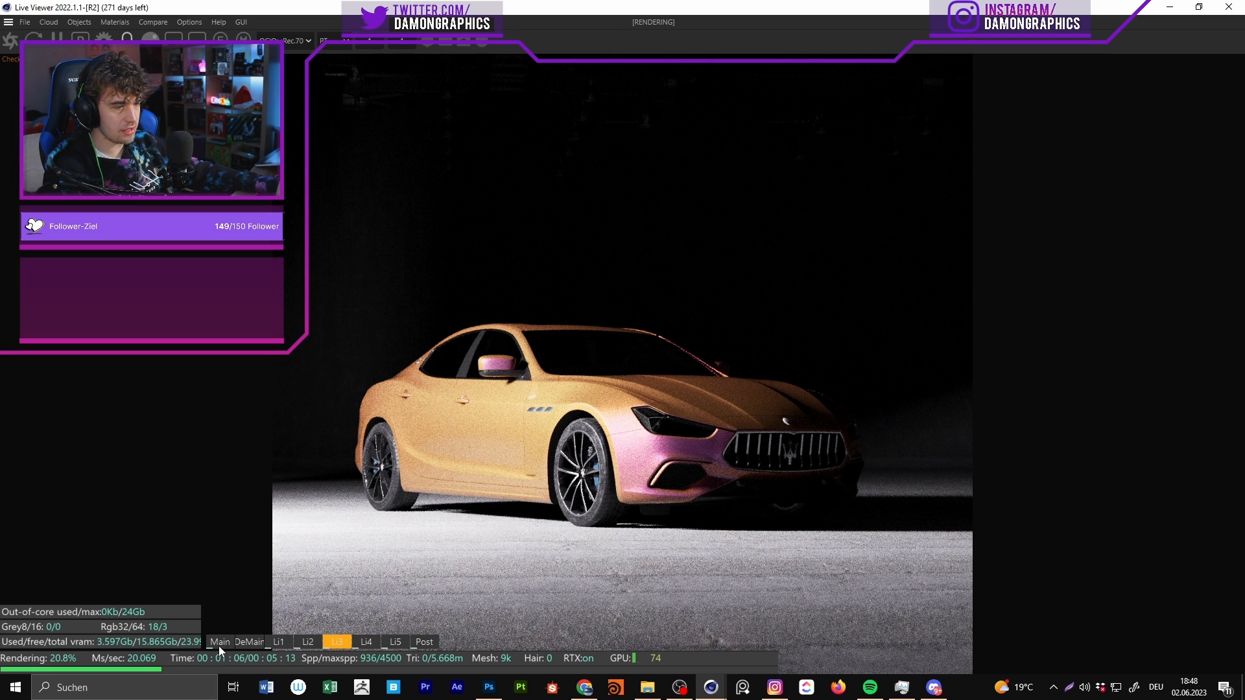
left_click(220, 643)
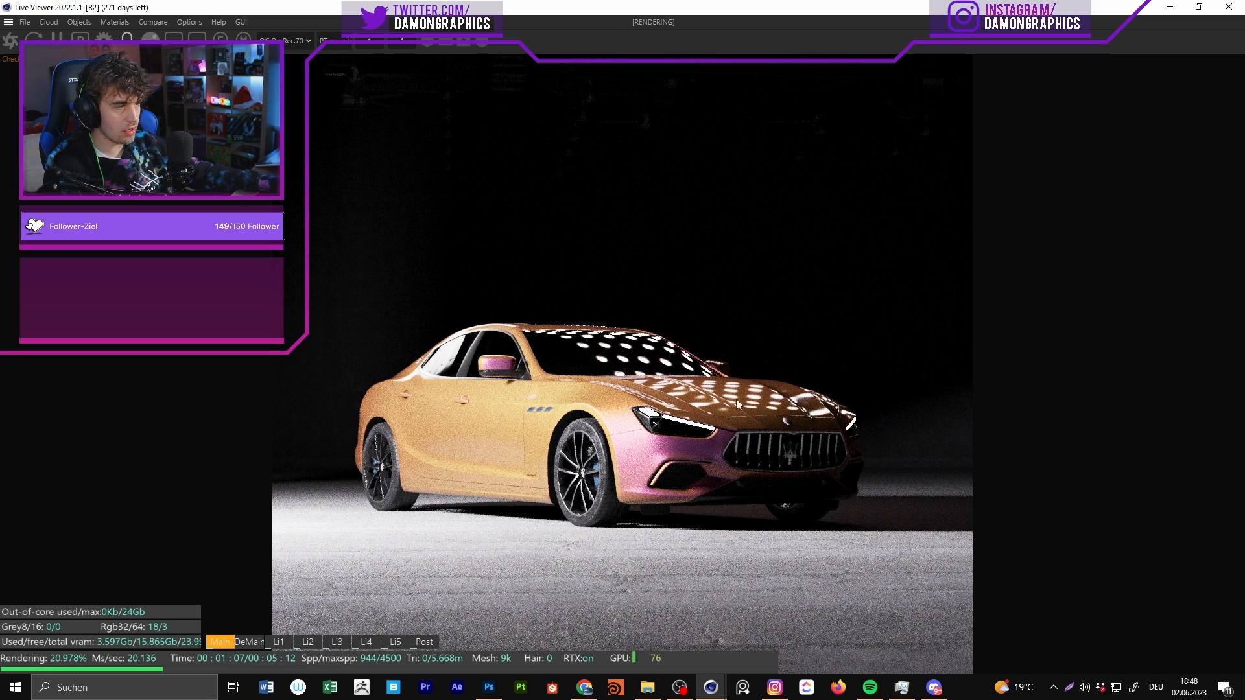
Step: Inspect the lamp panels above the car from the default camera, with the Live Viewer placed beside the viewport
middle_click_drag(744, 411, 707, 373)
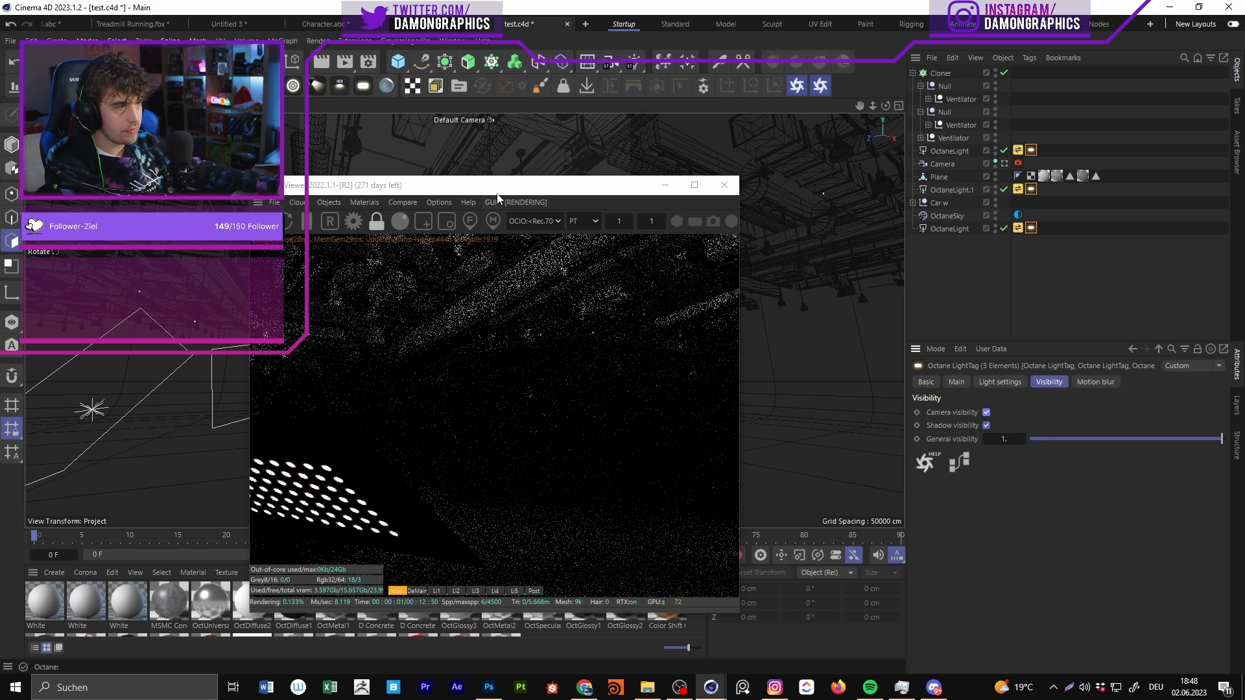
left_click_drag(497, 192, 731, 169)
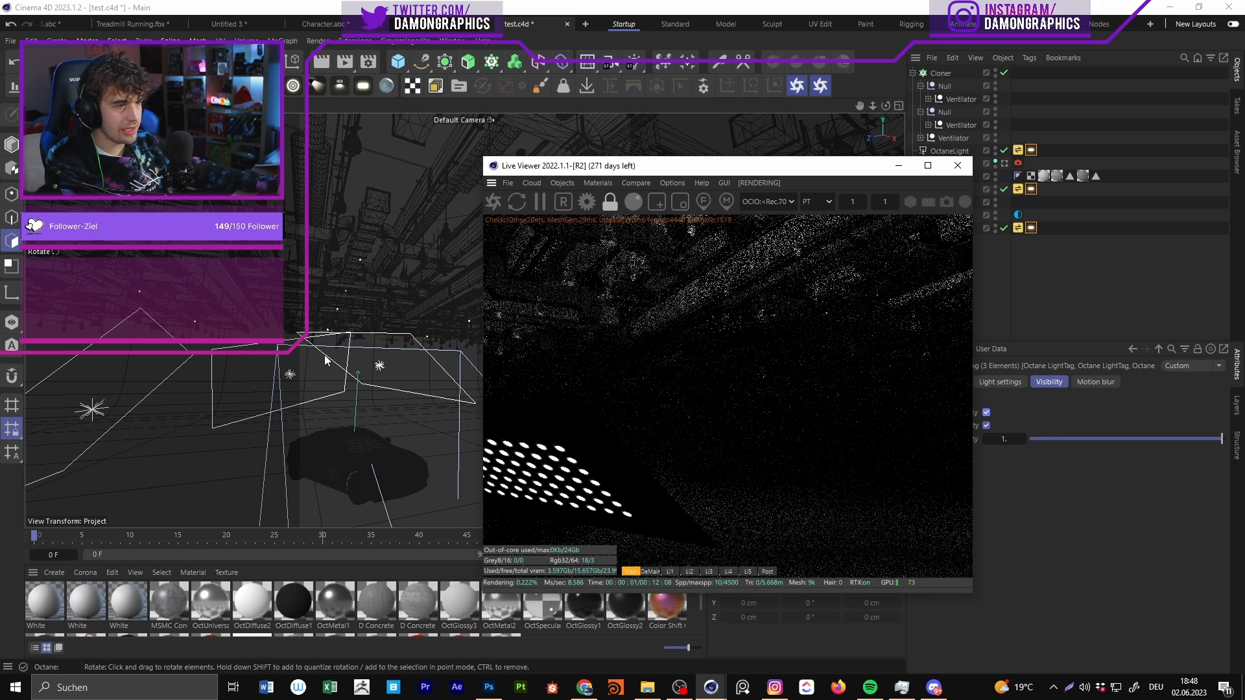
left_click_drag(324, 358, 356, 339, "alt")
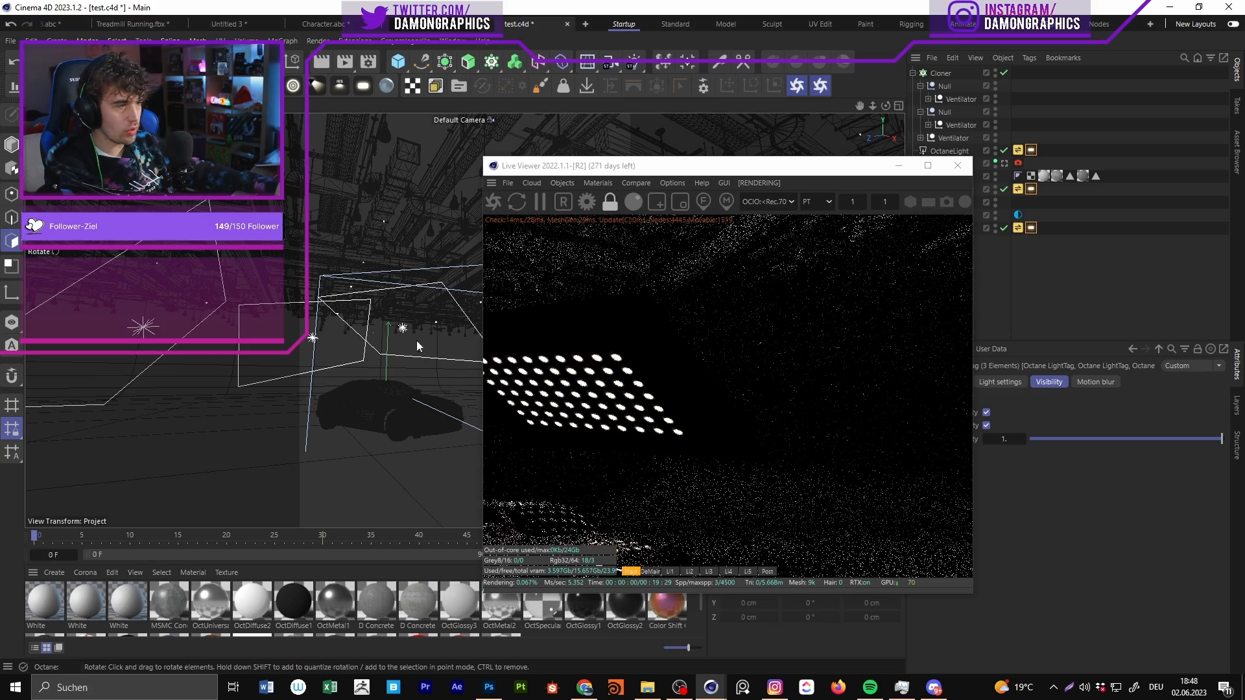
Step: Return to the scene camera, disable camera visibility for the three Octane lights and maximize the Live Viewer
left_click(1004, 163)
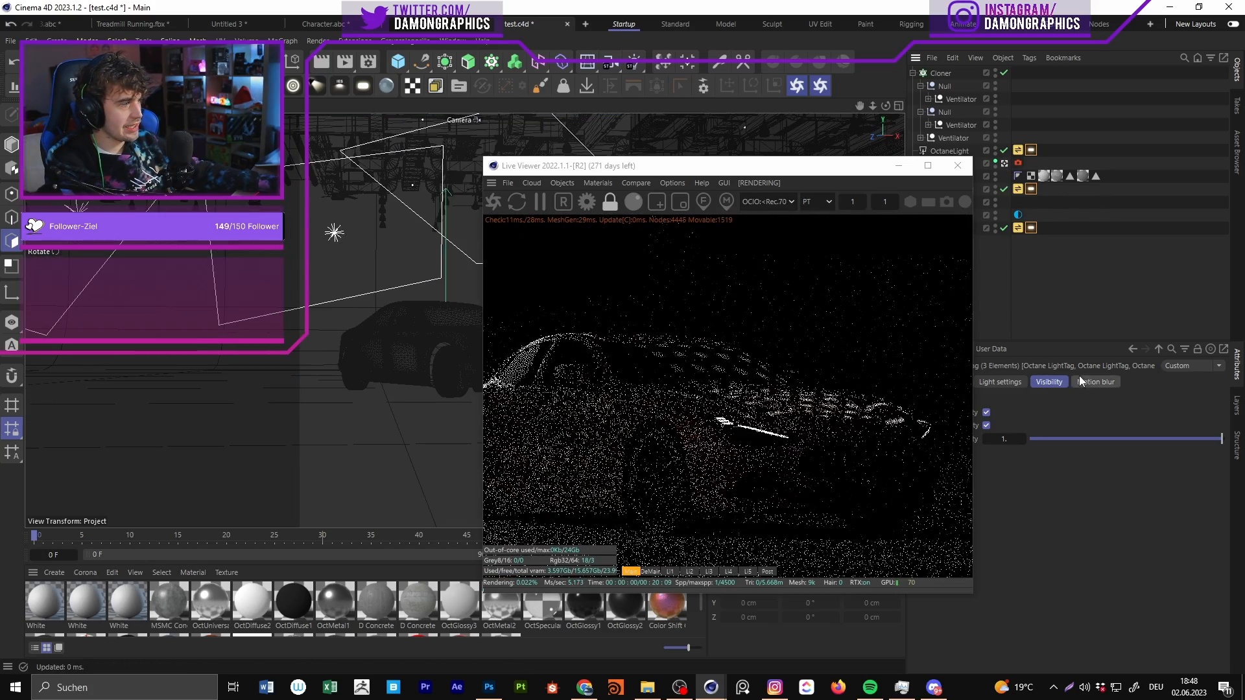
left_click(986, 413)
left_click(928, 166)
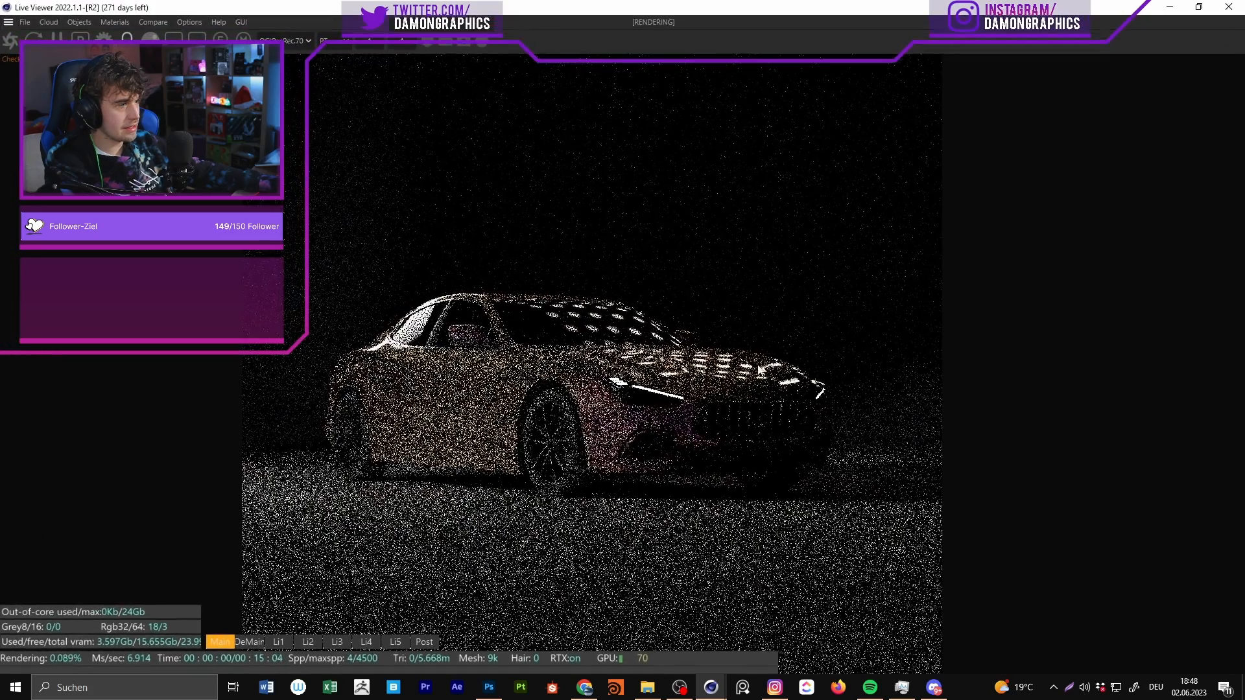